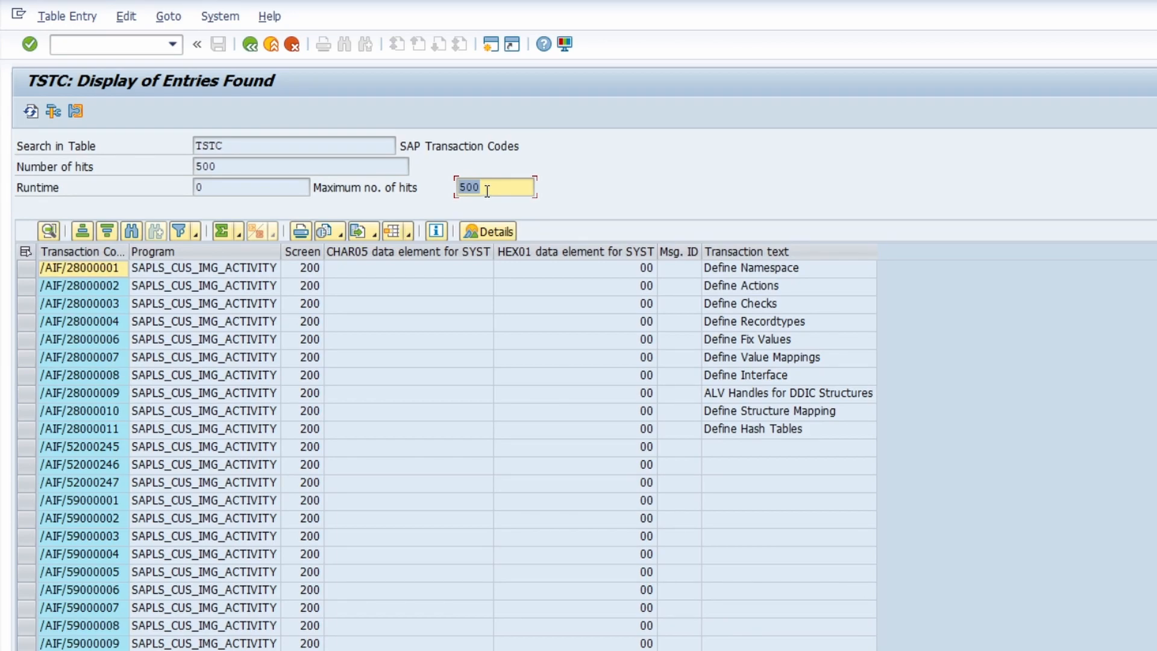
Step: Return to the table selection and load the text table TSTCT in place of TSTC
click(252, 45)
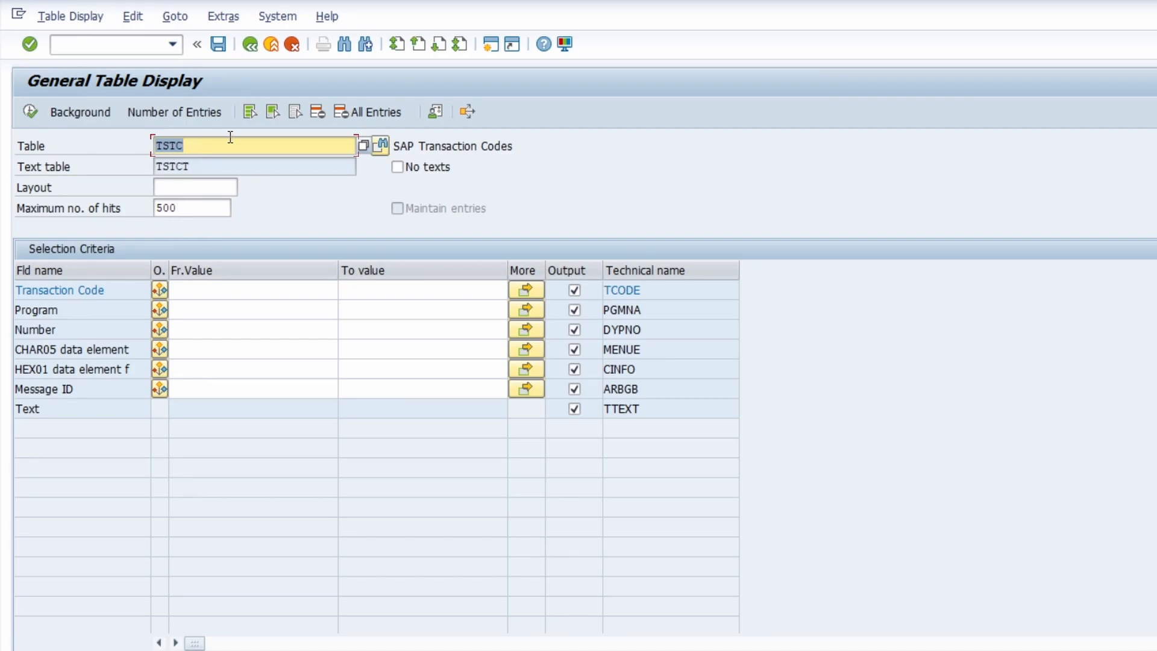
key(ctrl+c)
drag(199, 168, 146, 148)
key(ctrl+v)
key(Return)
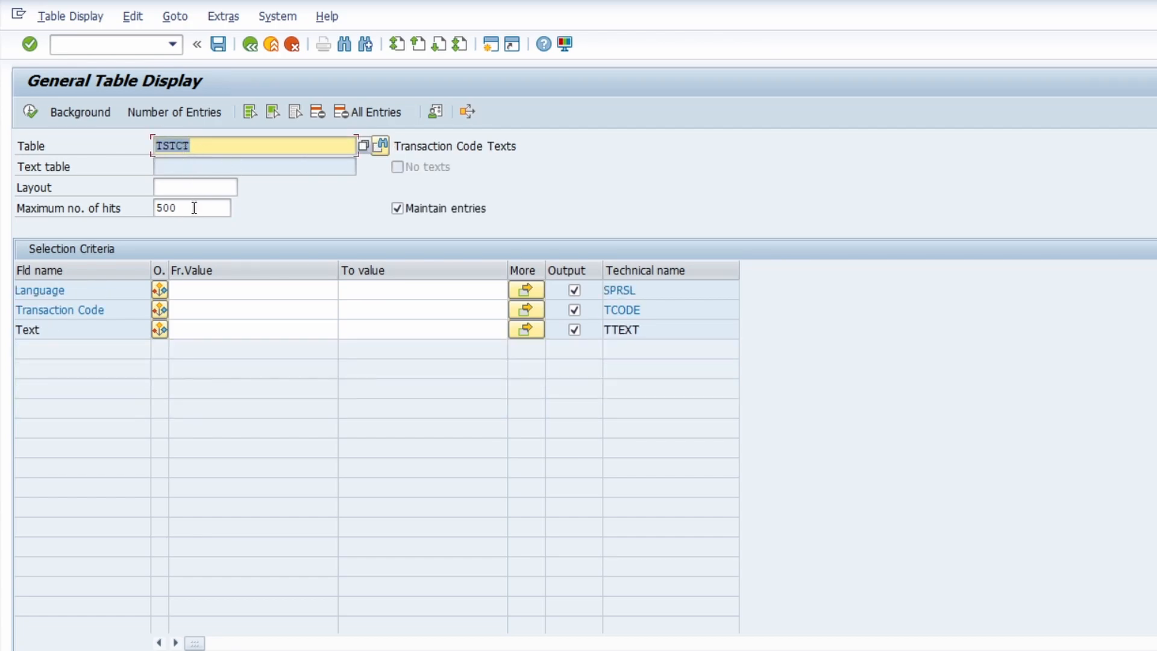
Step: Search the transaction code texts in language EN for the text *purchase order*
click(193, 290)
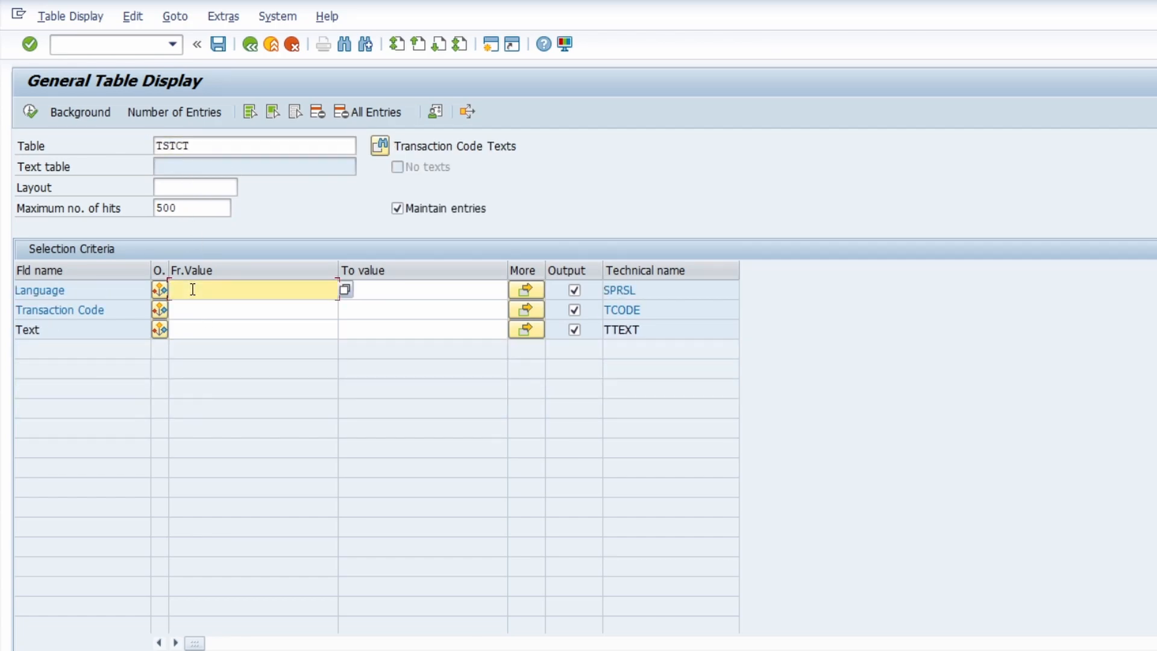
text(EN)
click(199, 330)
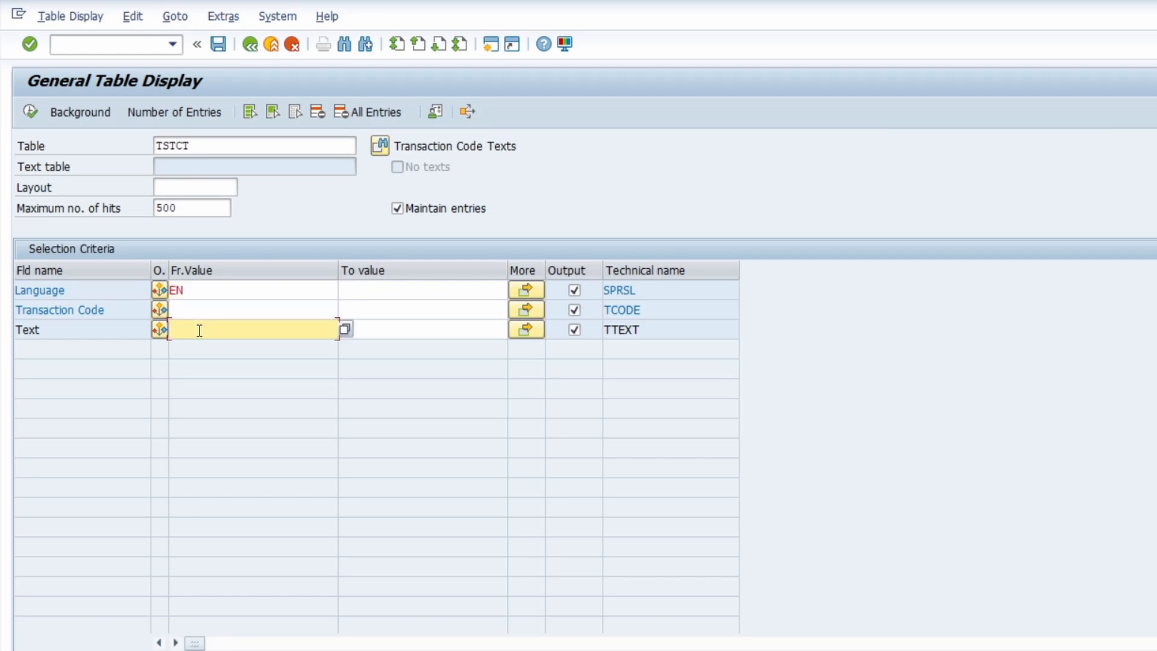
text(*purchase order*)
drag(177, 331, 170, 331)
drag(263, 331, 252, 331)
click(29, 111)
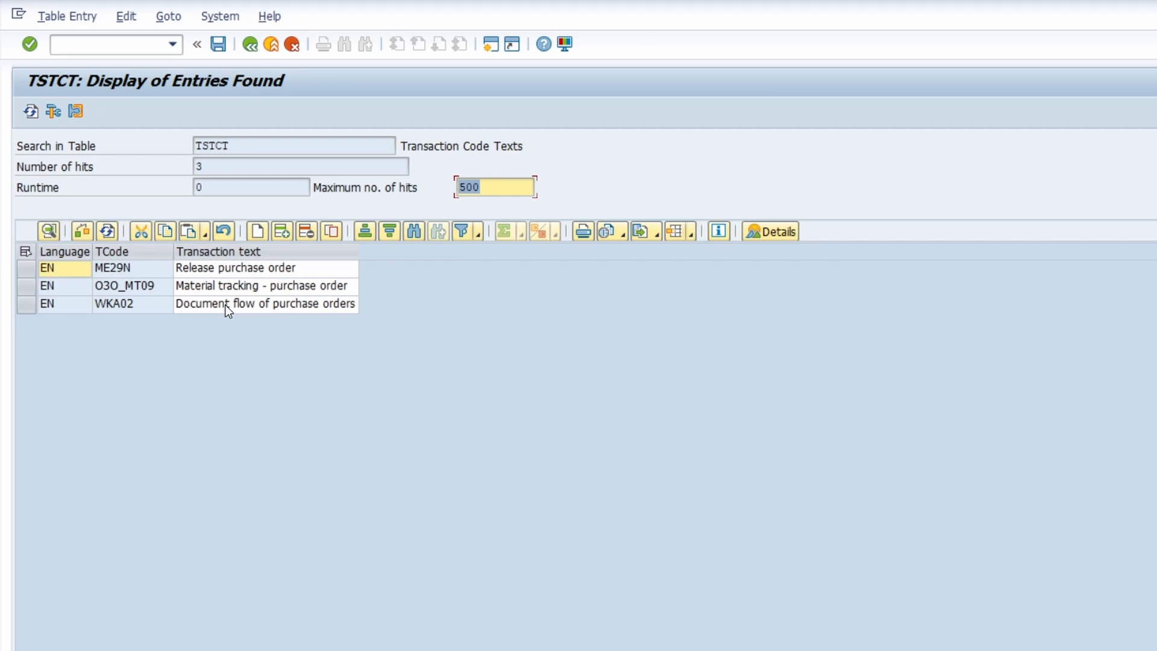
Step: Return to the table selection and change the table back to TSTC
click(250, 44)
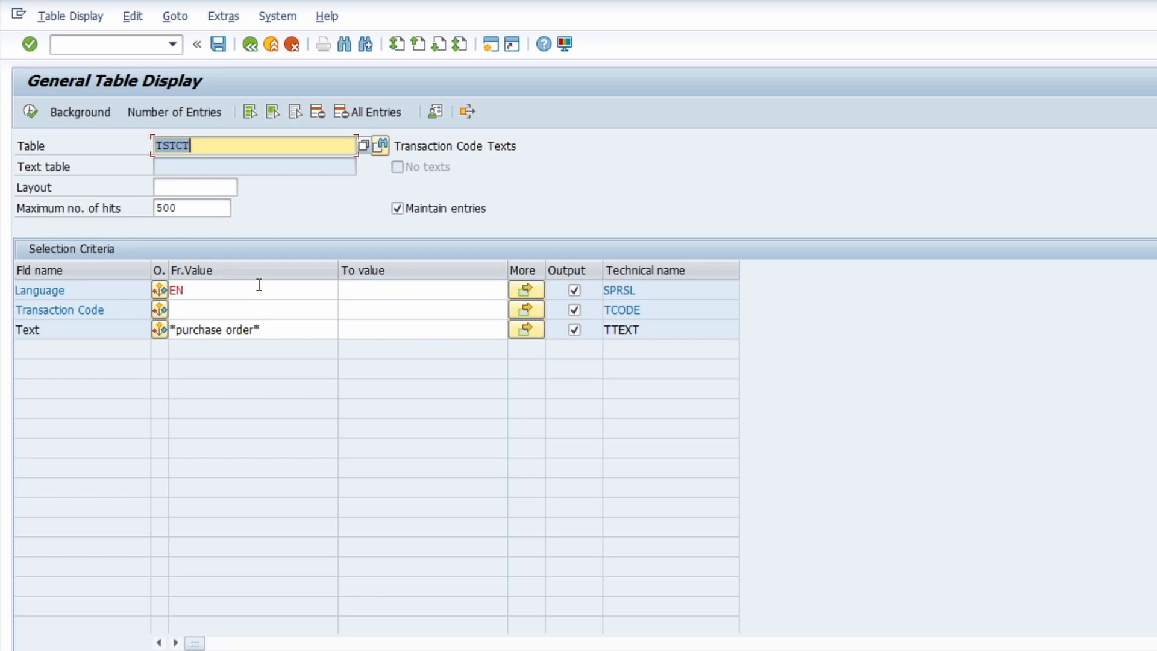
click(200, 144)
key(BackSpace)
key(Return)
double_click(194, 145)
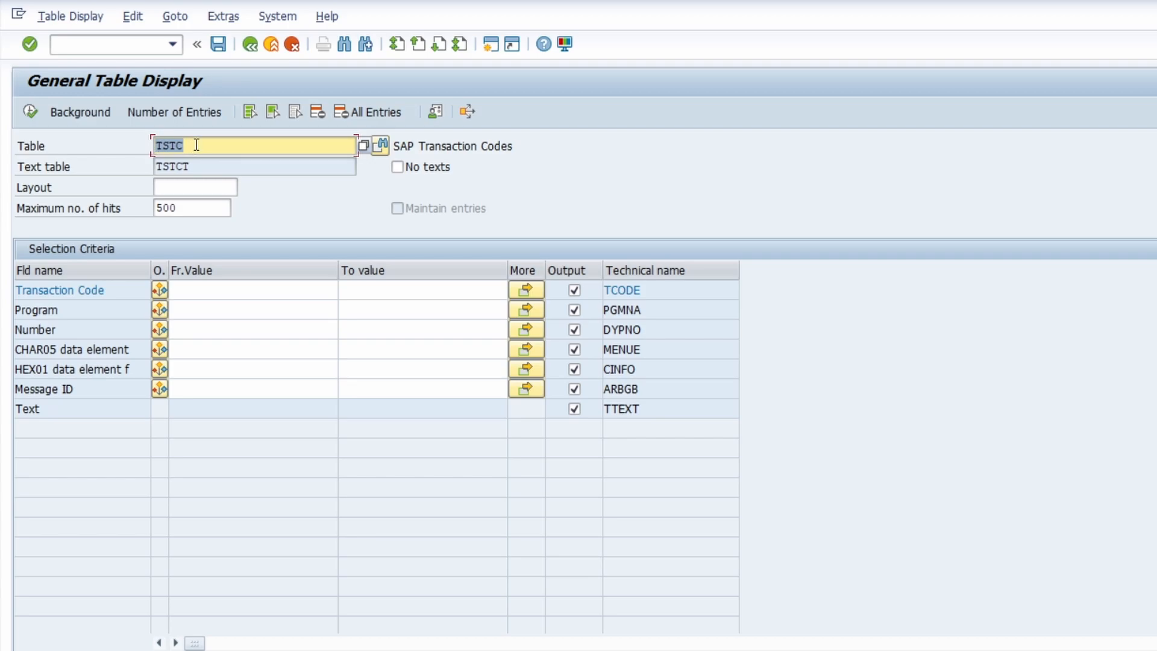
click(174, 113)
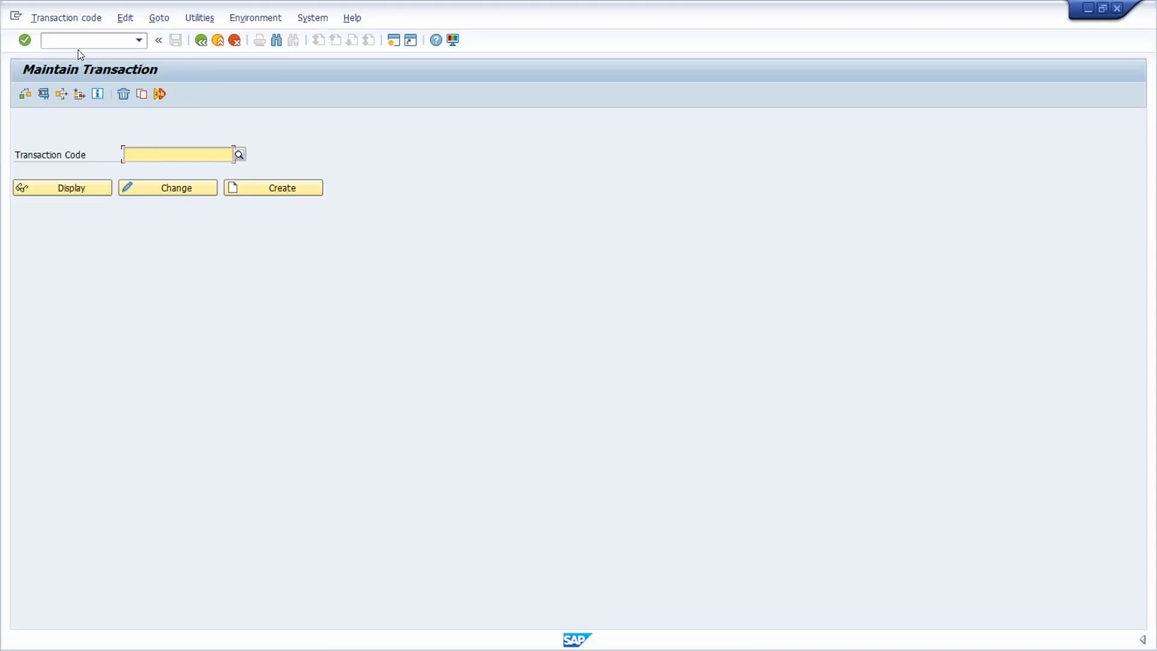
Step: Enter the transaction command SE93 and open the repository transaction search from the Transaction Code value help
text(SE93)
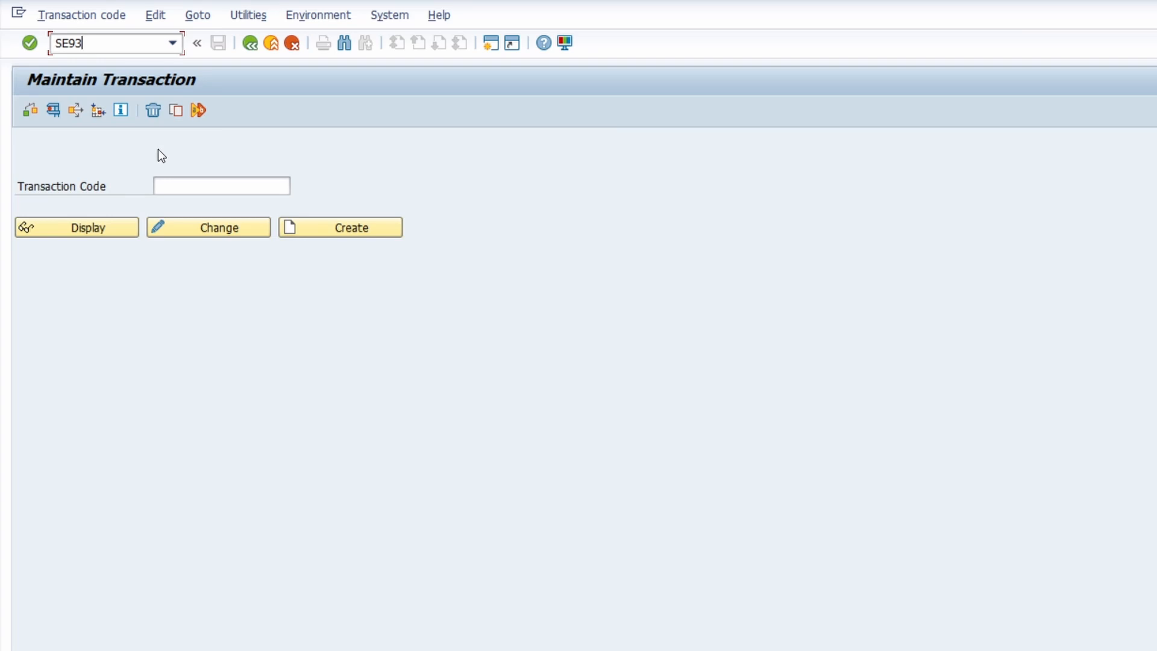
click(179, 191)
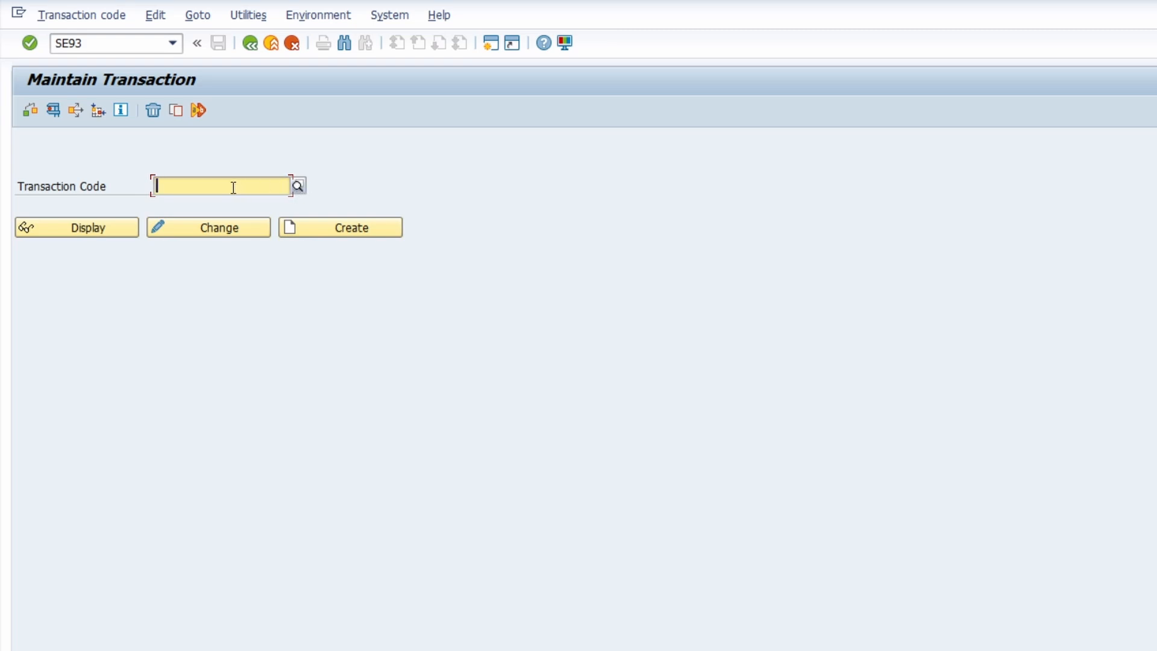
click(299, 185)
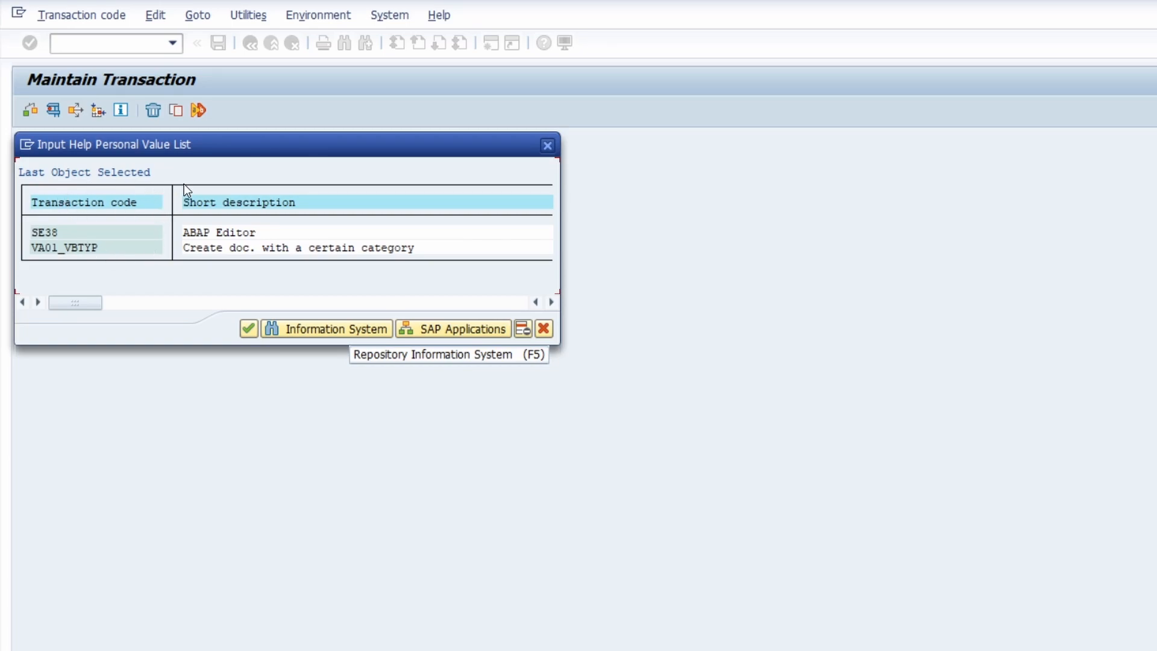
click(320, 333)
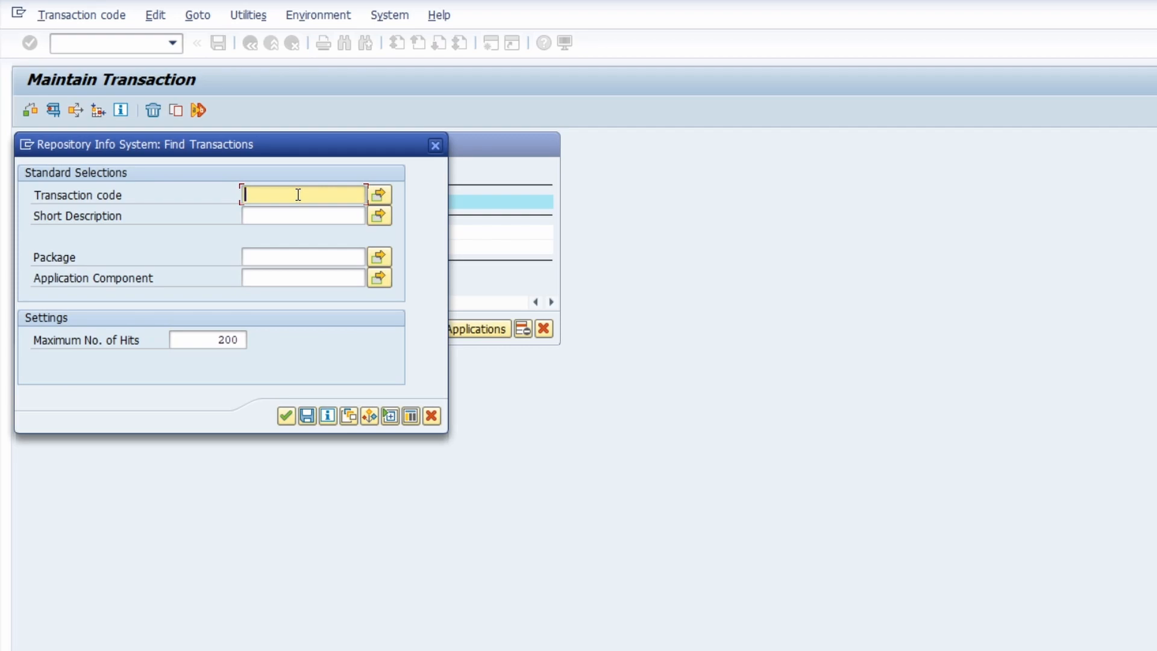
Step: Enter the pattern MI+O as the transaction code to find
text(MI+O)
drag(265, 195, 258, 194)
click(284, 194)
key(Left)
key(BackSpace)
text(*)
key(BackSpace)
text(+)
Step: Try *purchase order* as the short description filter and clear it again
click(294, 220)
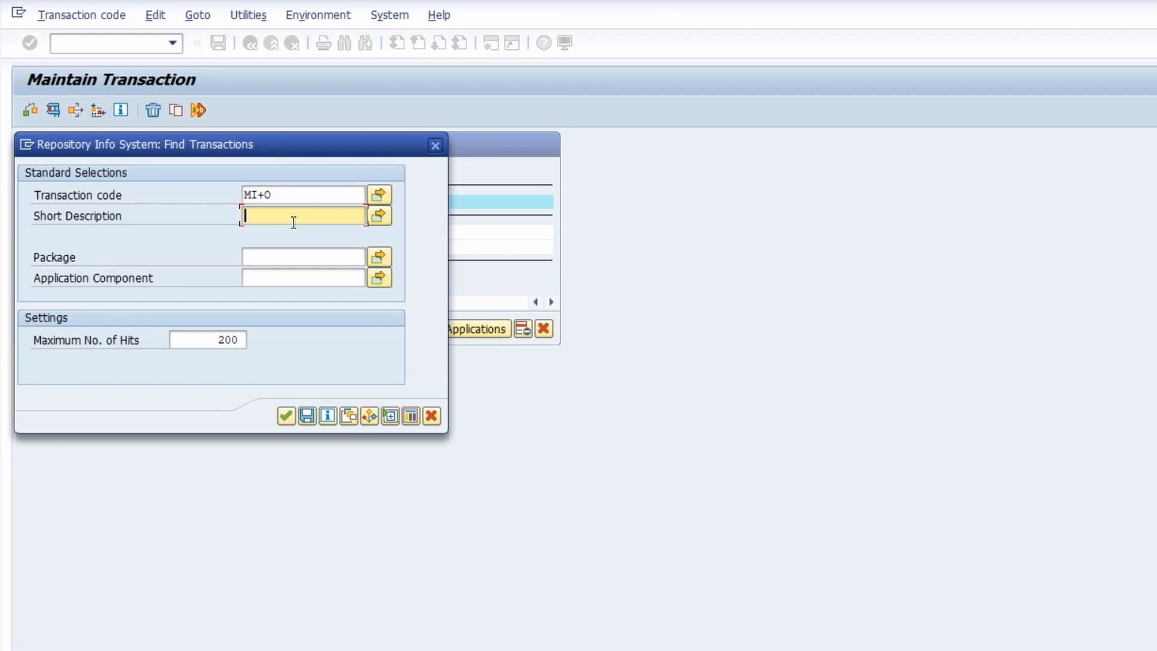
text(*)
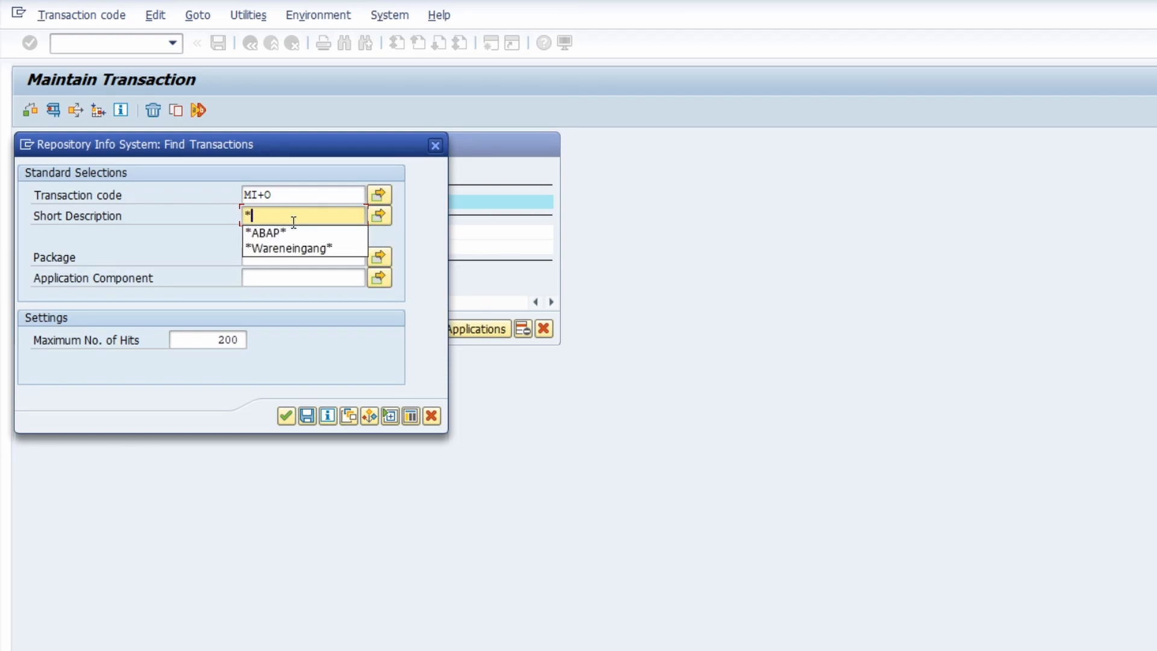
text(purchase order*)
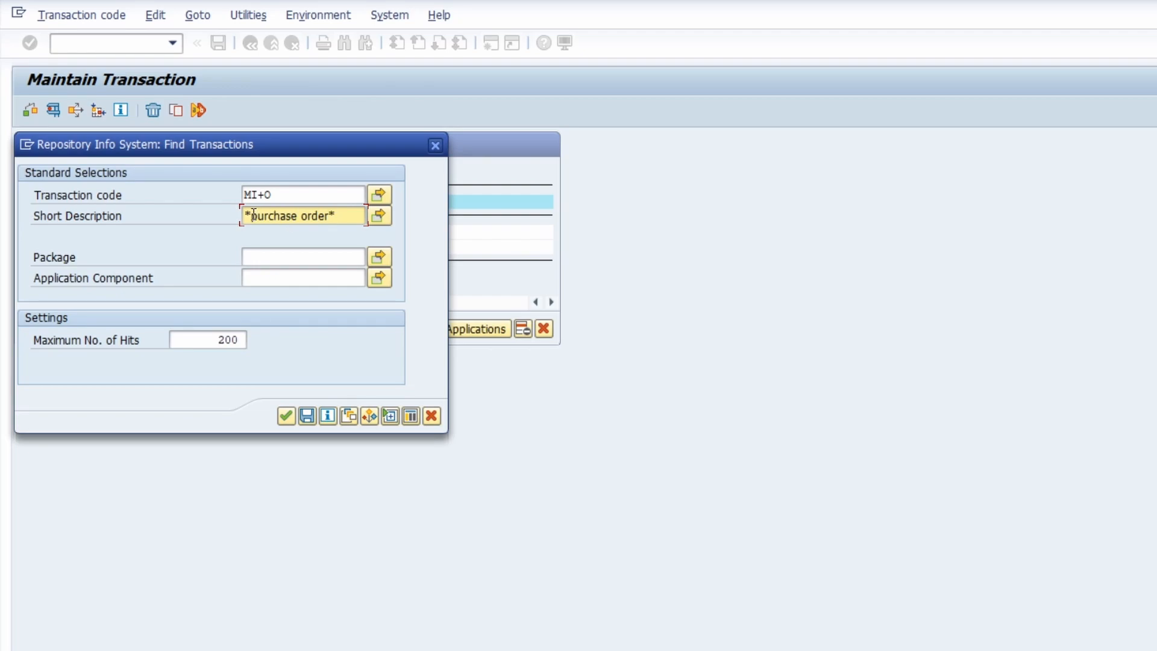
drag(340, 216, 244, 221)
key(BackSpace)
click(212, 221)
Step: Run the search for transactions matching MI+O without package or component filters, and close the results and the value help
click(266, 256)
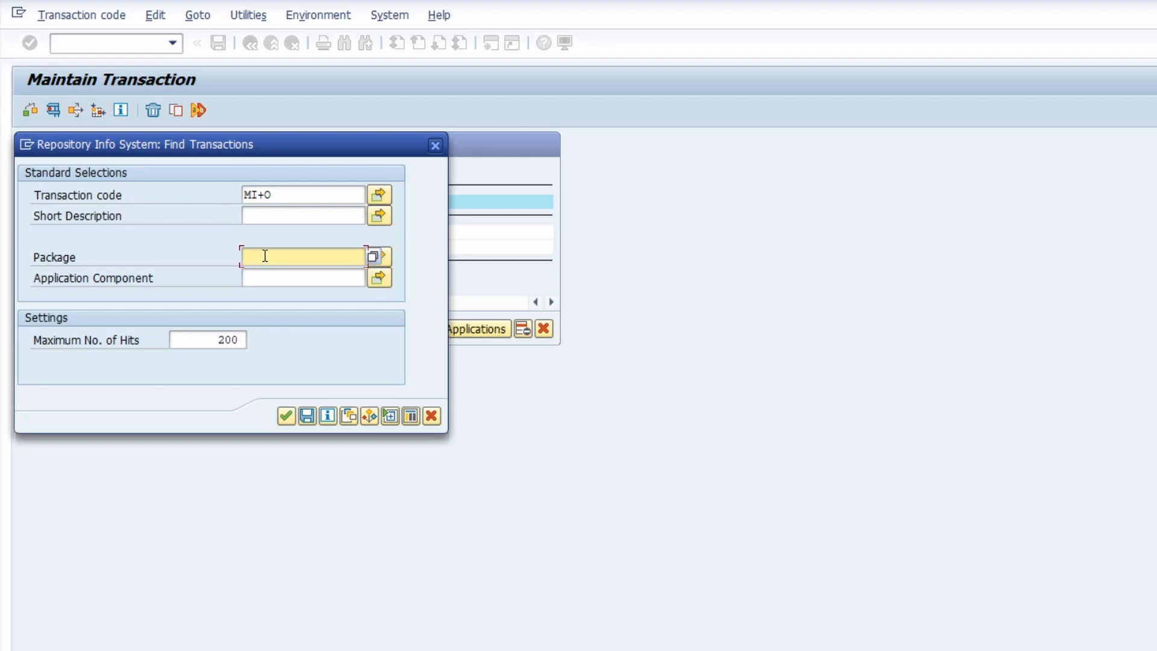
click(286, 279)
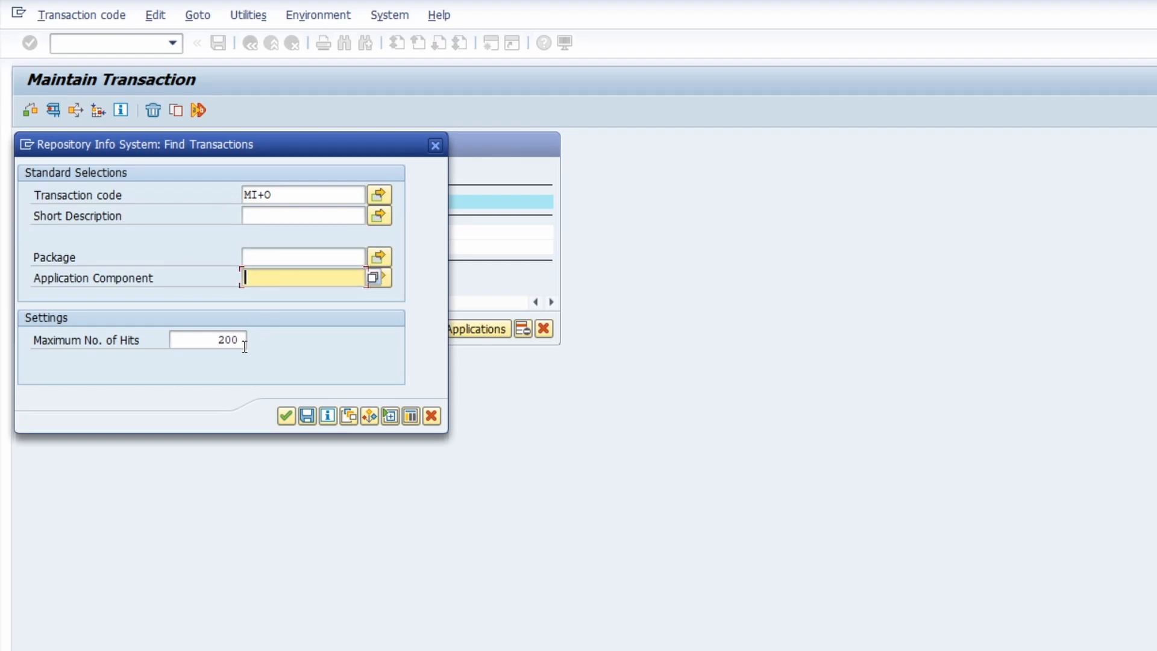
click(205, 342)
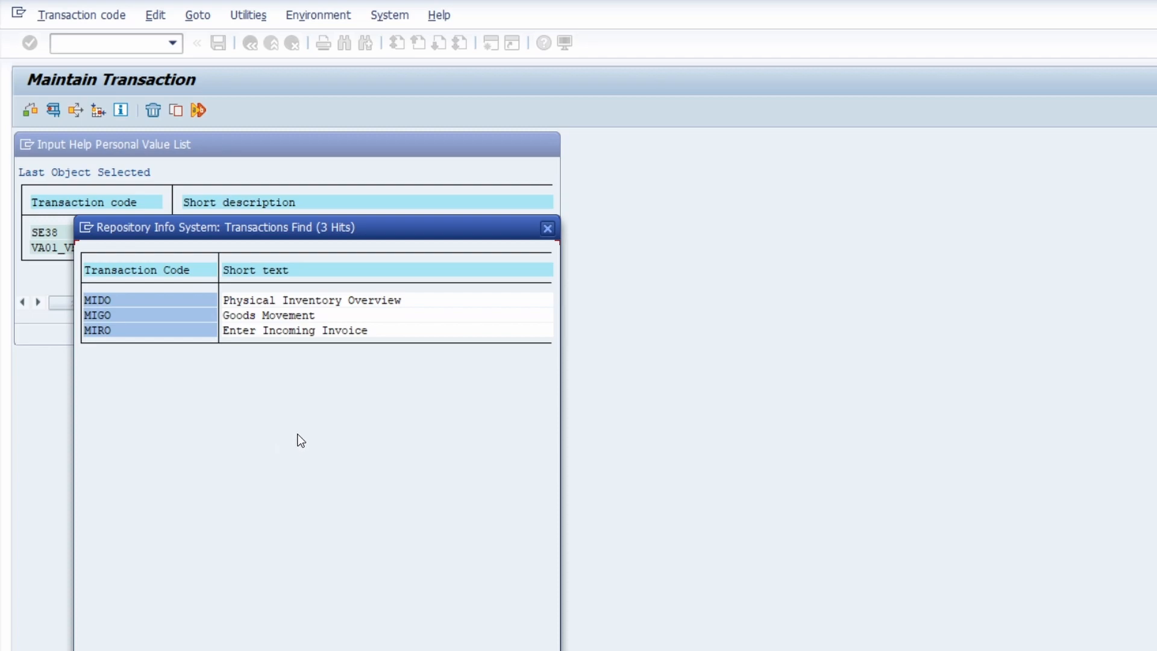
click(547, 228)
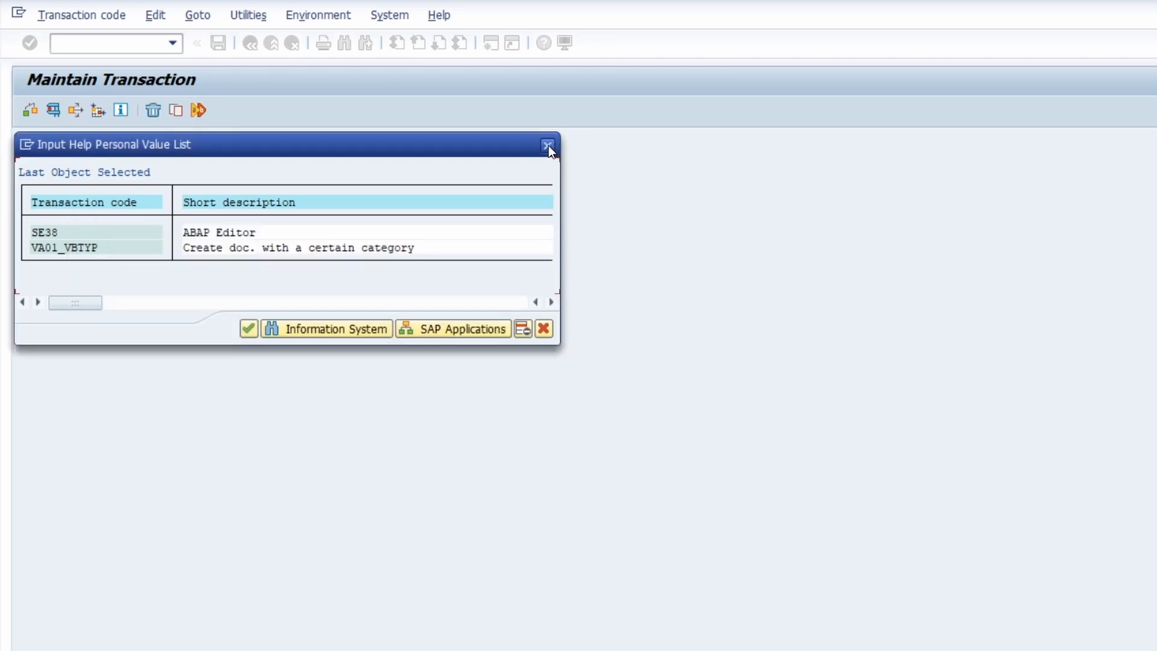
click(548, 146)
Step: Display the definition of transaction MIGO and inspect its program name and transaction code
text(MIGO)
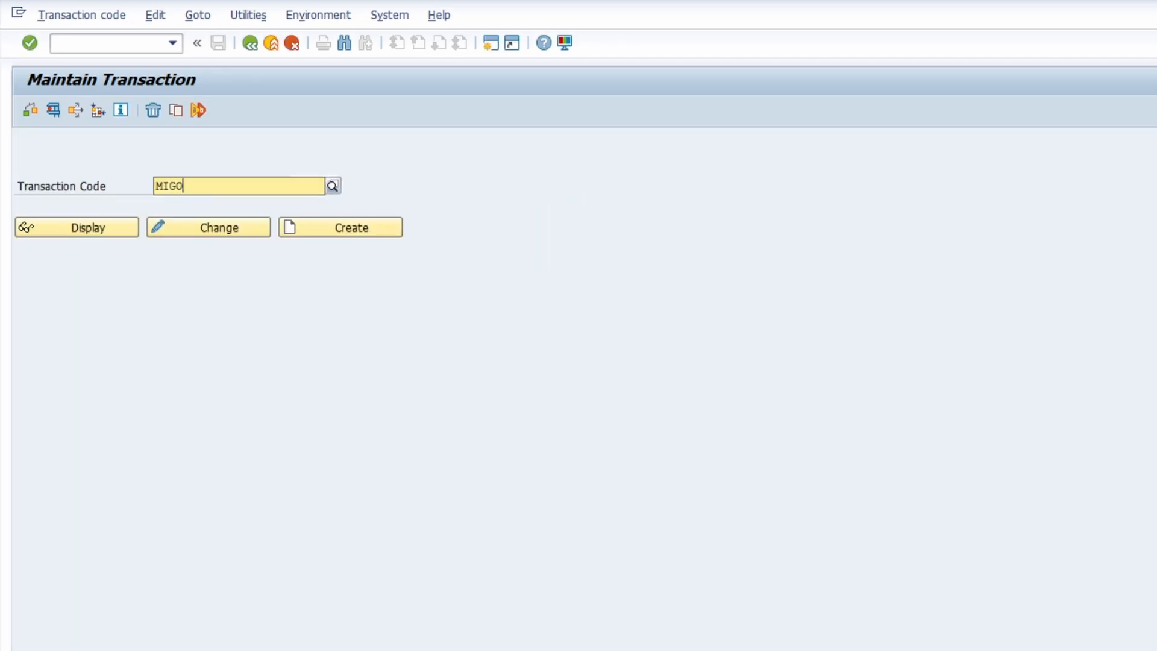
click(91, 311)
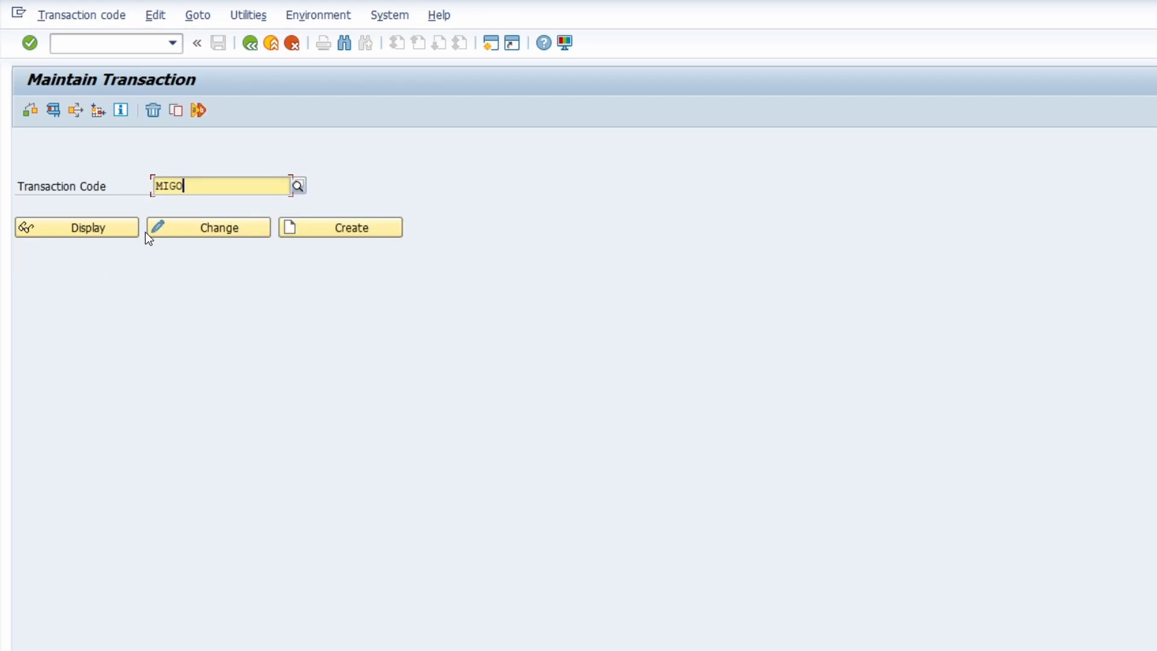
drag(158, 185, 231, 184)
click(51, 227)
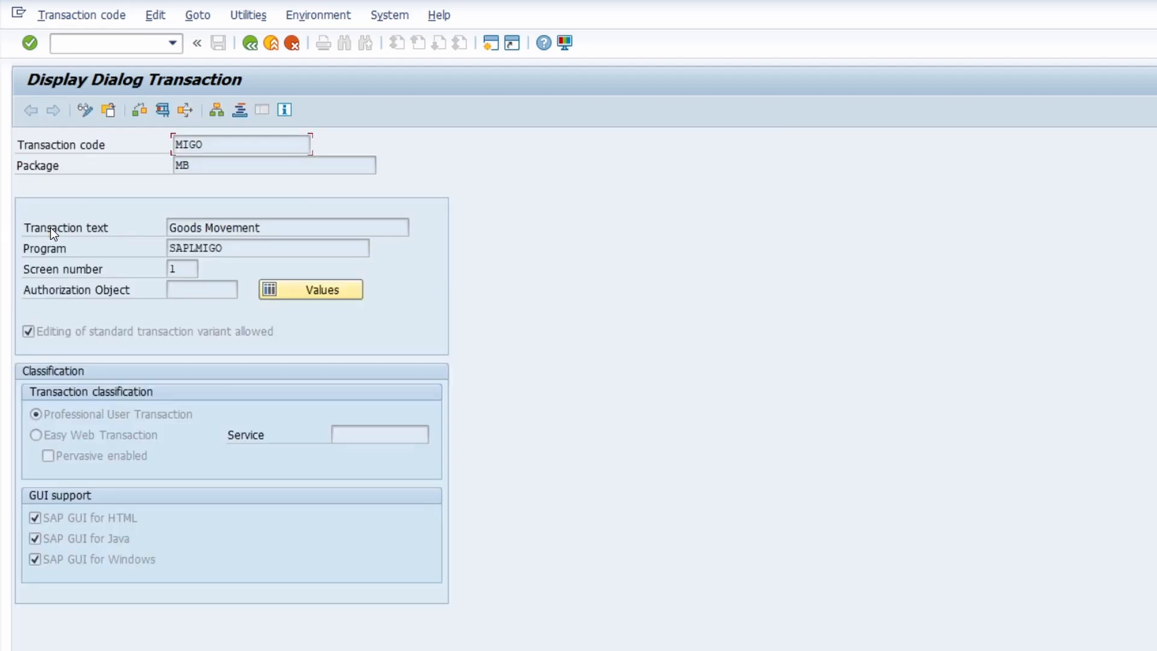
double_click(251, 247)
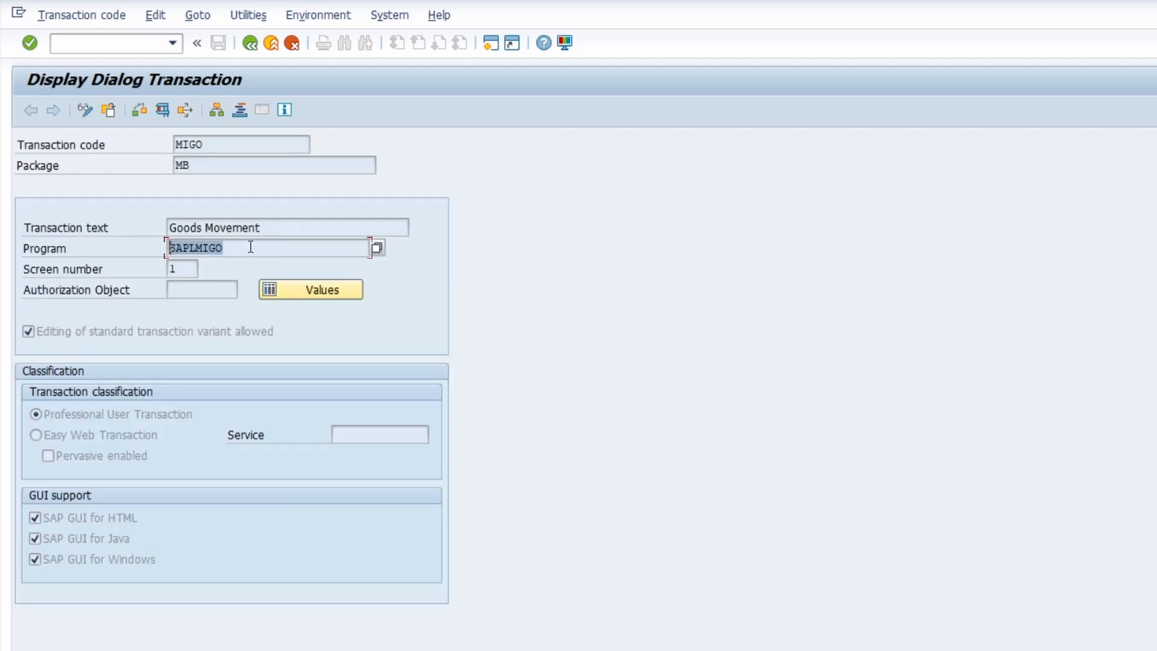
click(223, 142)
key(shift+Home)
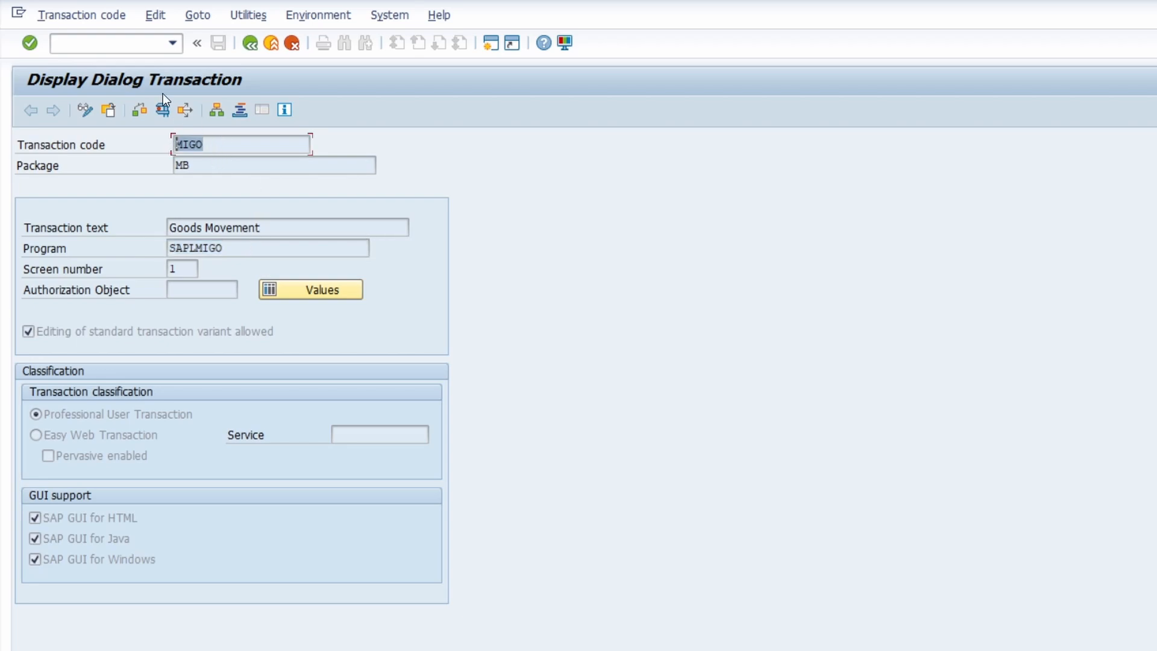
Step: Start transaction MIGO from the SAP Easy Access screen
click(104, 45)
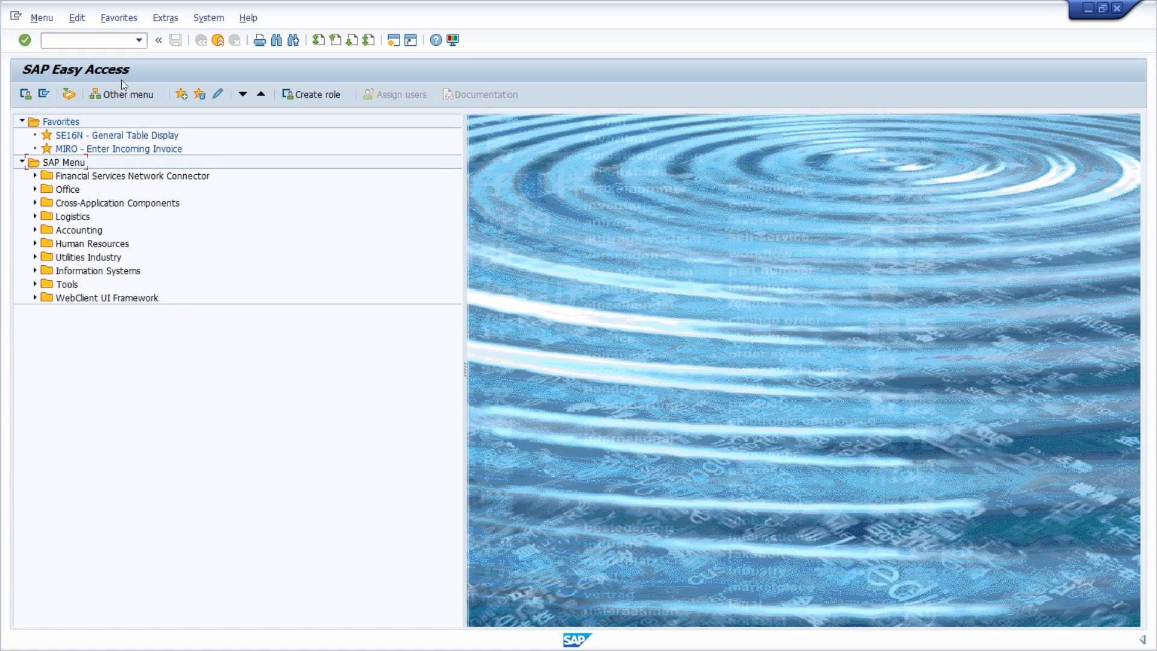
click(97, 37)
text(migo)
key(Return)
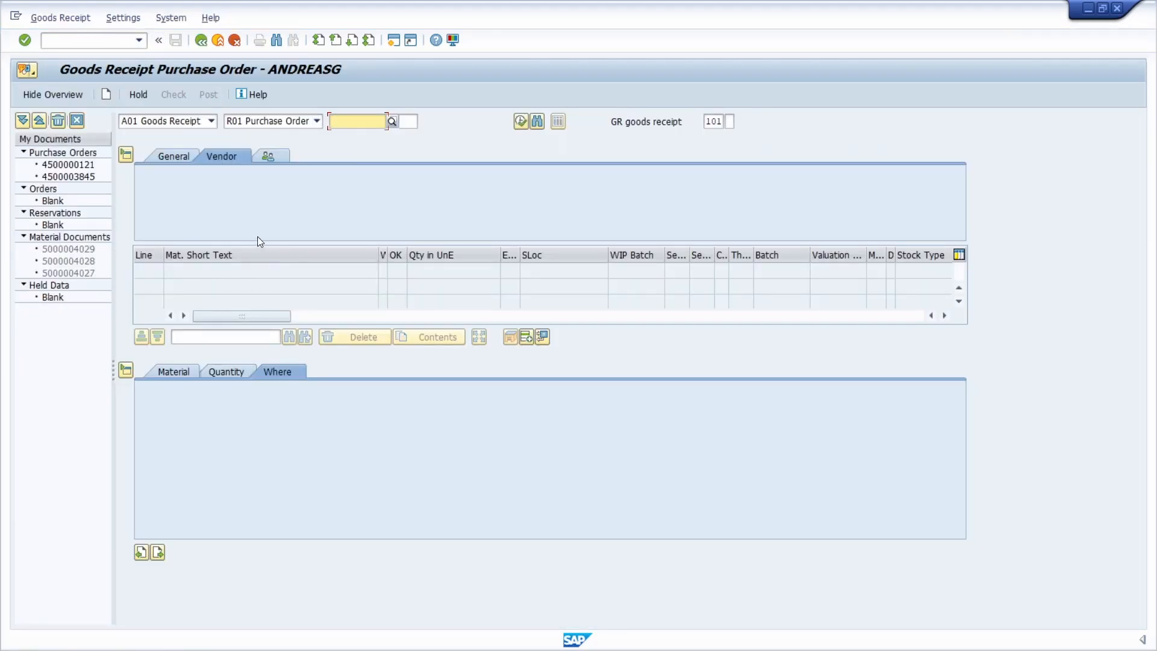
Step: Leave the goods receipt and switch directly to General Table Display with the command /nse16n
click(74, 42)
text(/n)
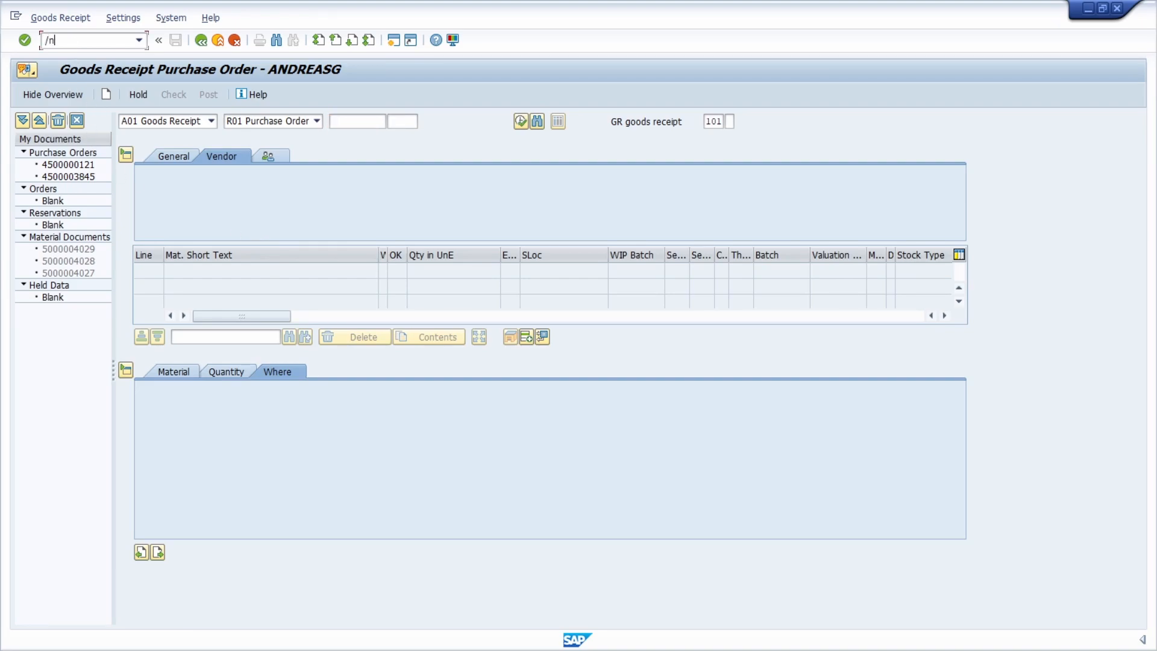
text(se16n)
key(Return)
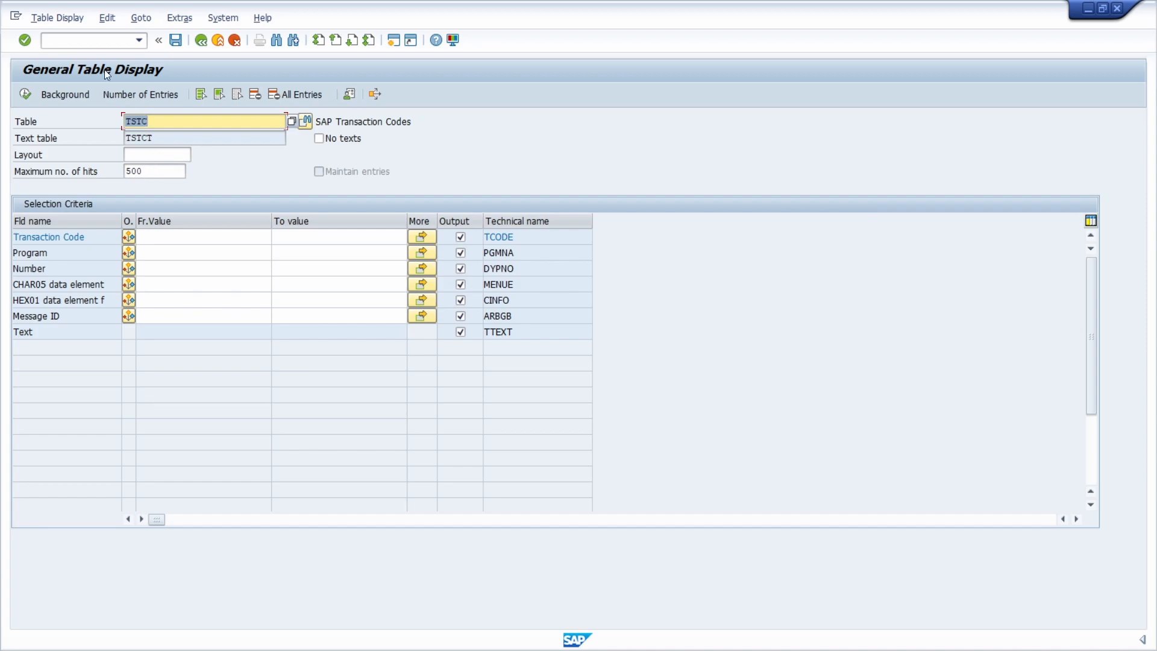
Step: End the table display transaction with the command /n and return to SAP Easy Access
click(89, 42)
text(/n)
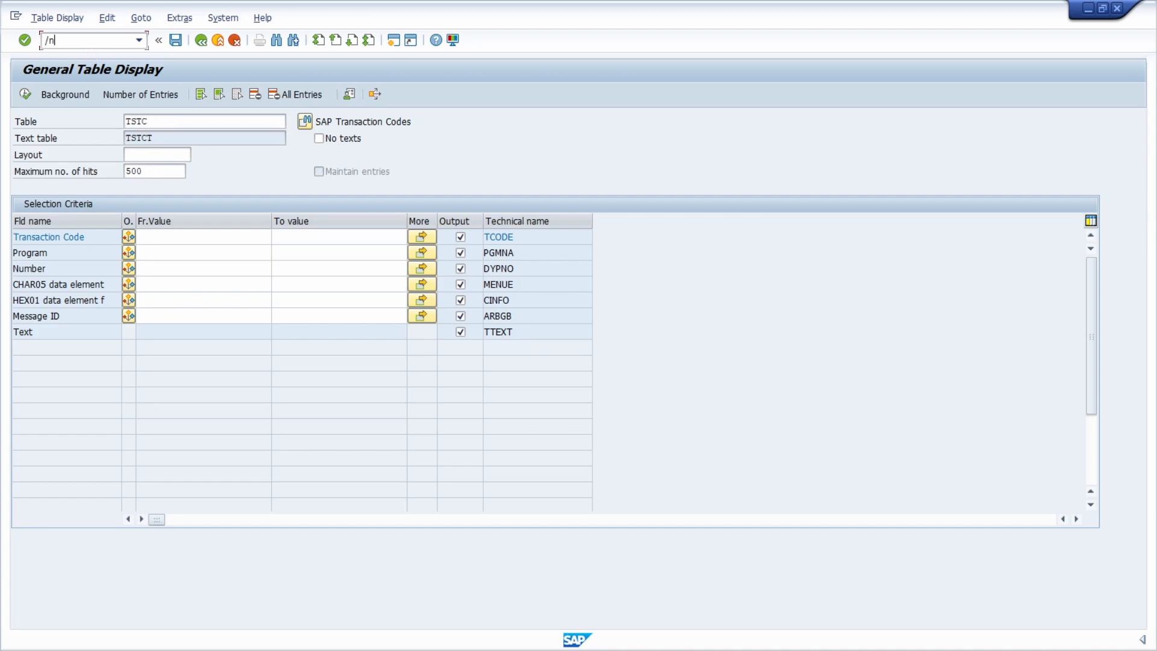
key(Return)
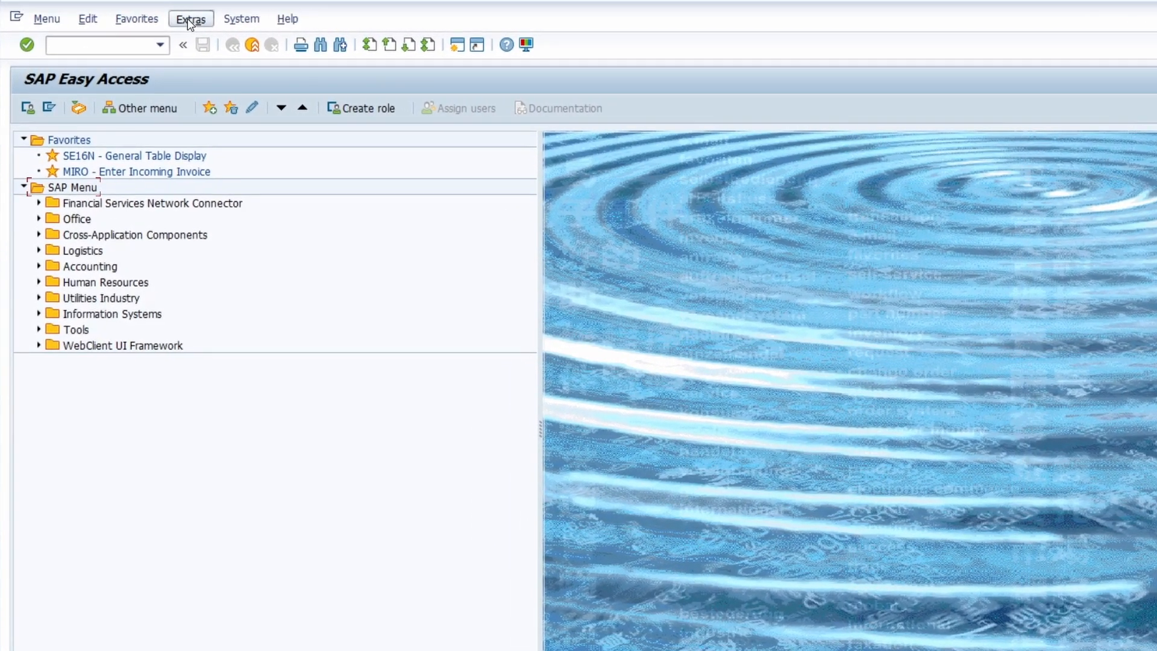
Step: Set MIGO as the start transaction
click(163, 17)
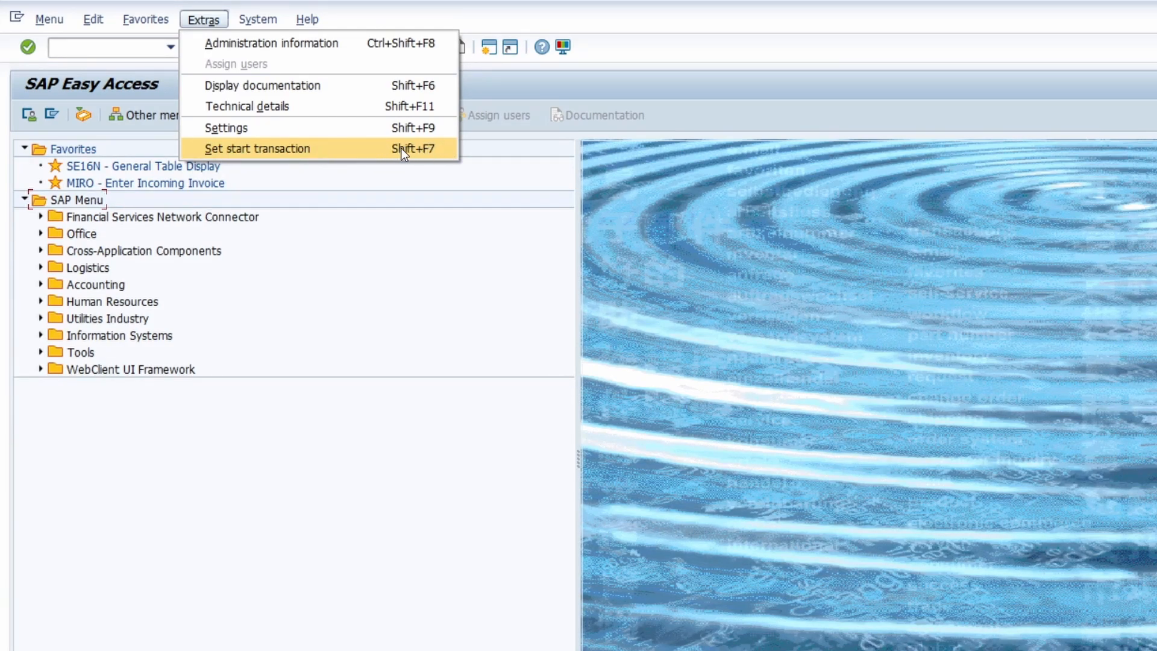
click(270, 149)
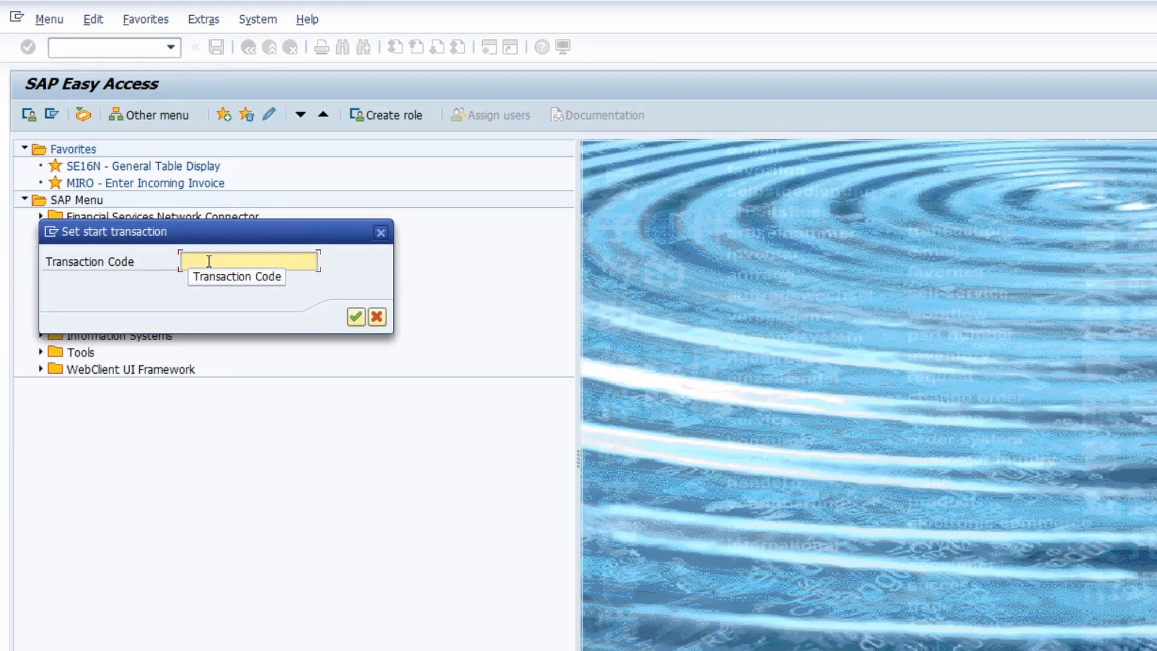
text(MIGO)
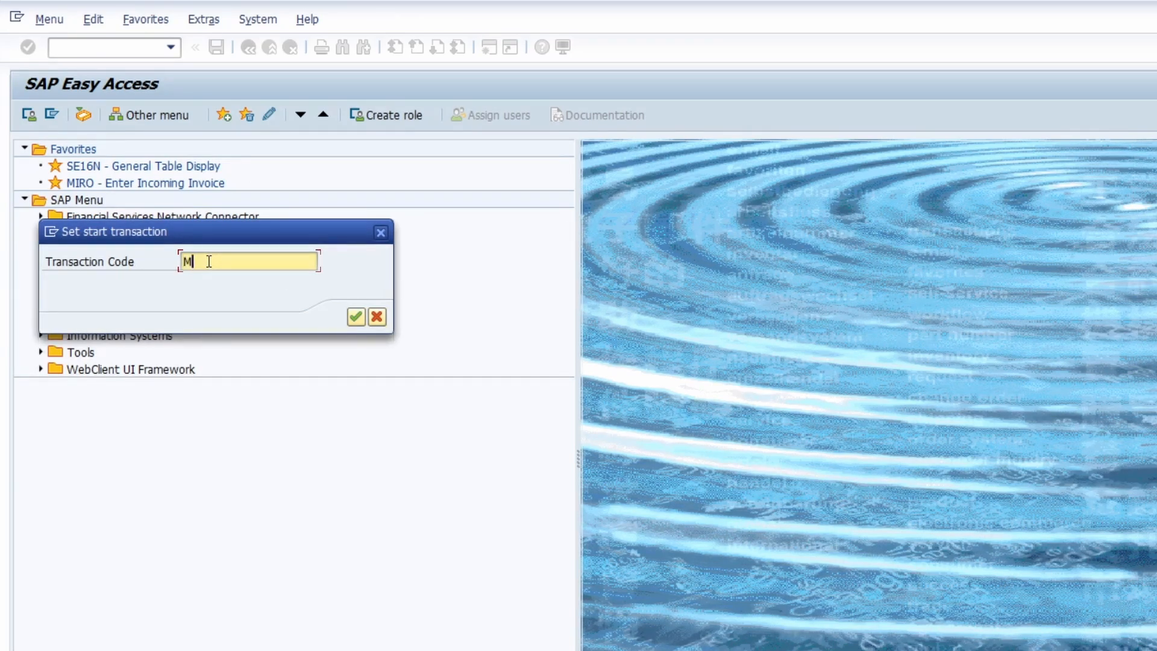
click(355, 318)
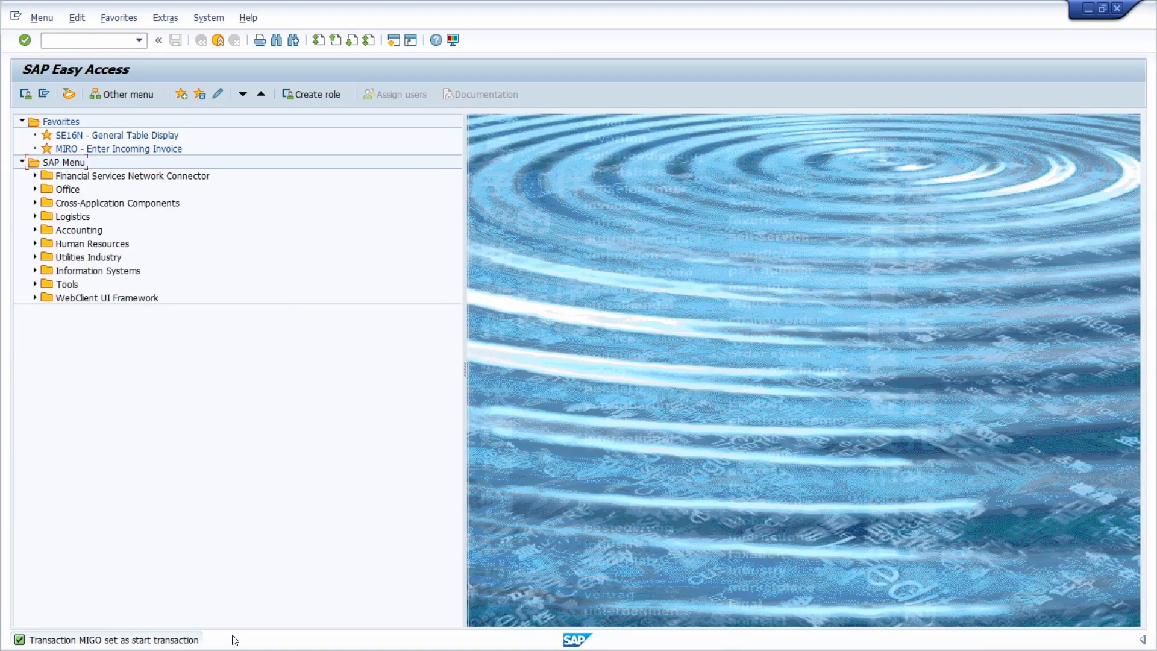
Step: Change the start transaction to SE16N
click(167, 21)
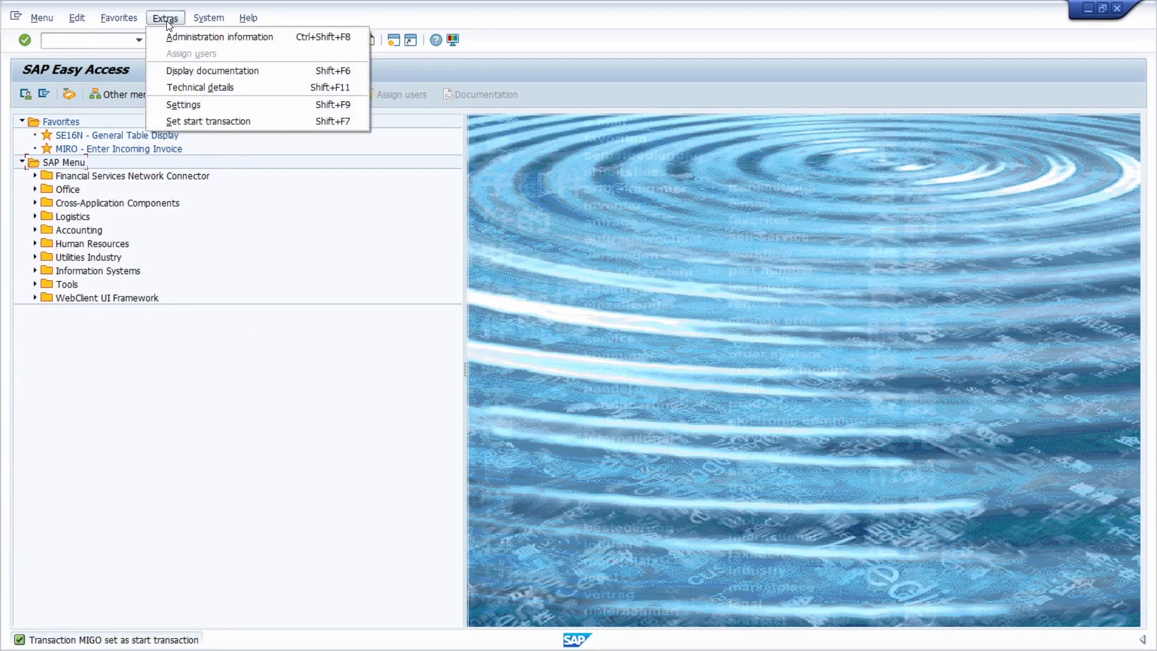
click(216, 120)
text(SE16N)
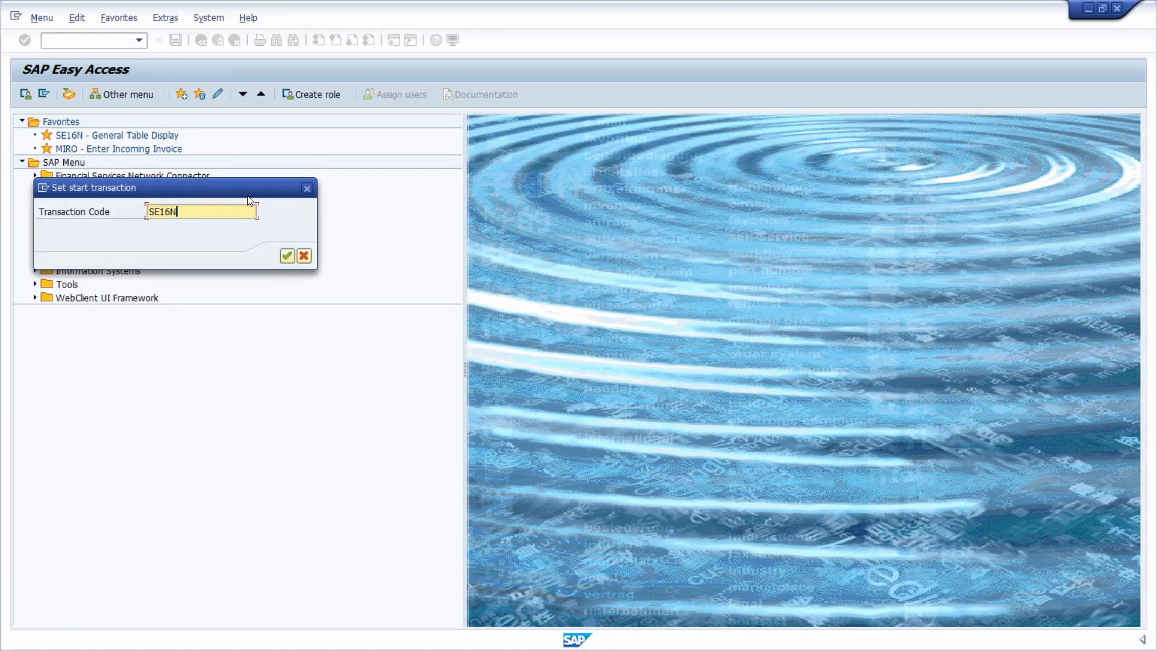
key(Return)
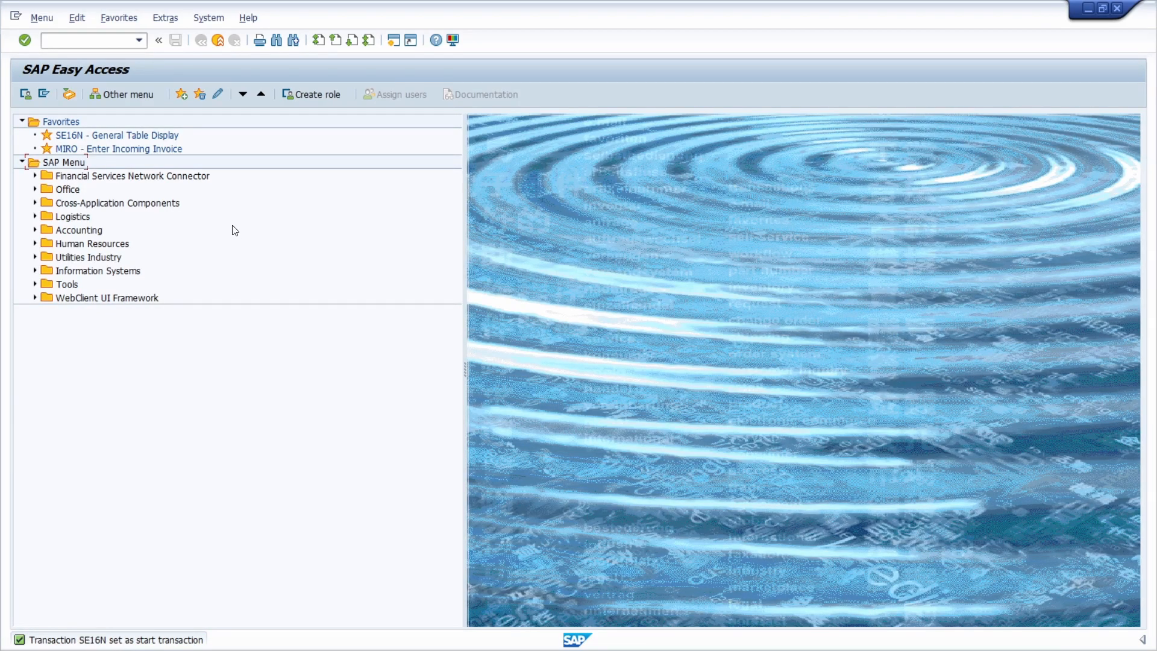
Step: Clear the start transaction code so that none is set
click(167, 19)
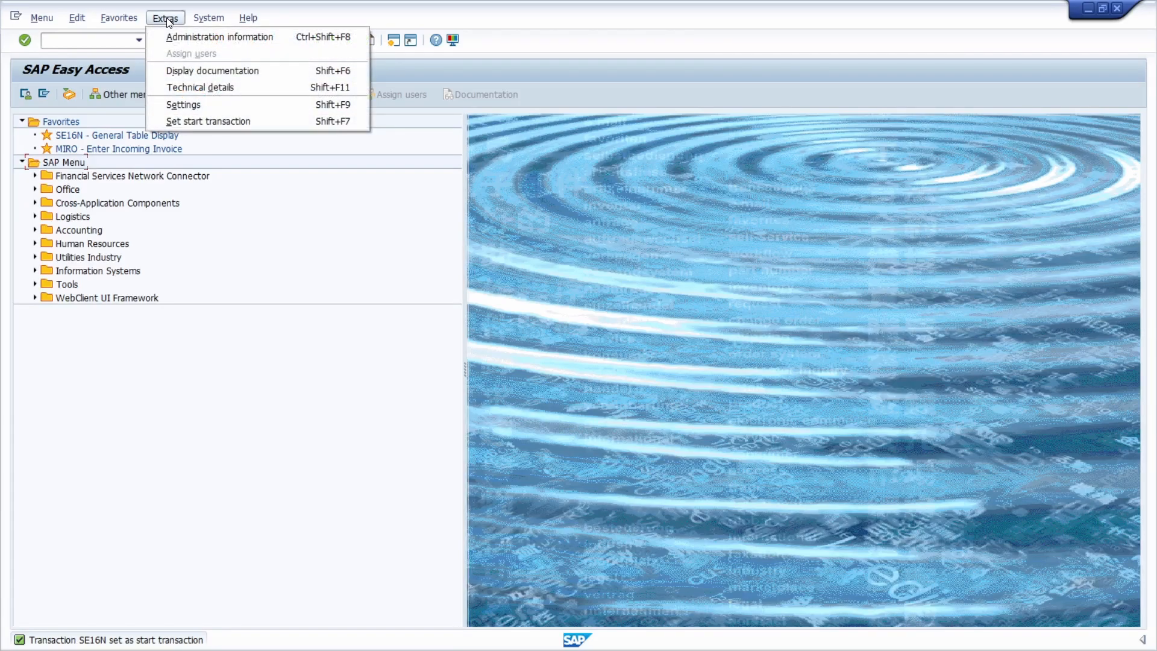
click(216, 120)
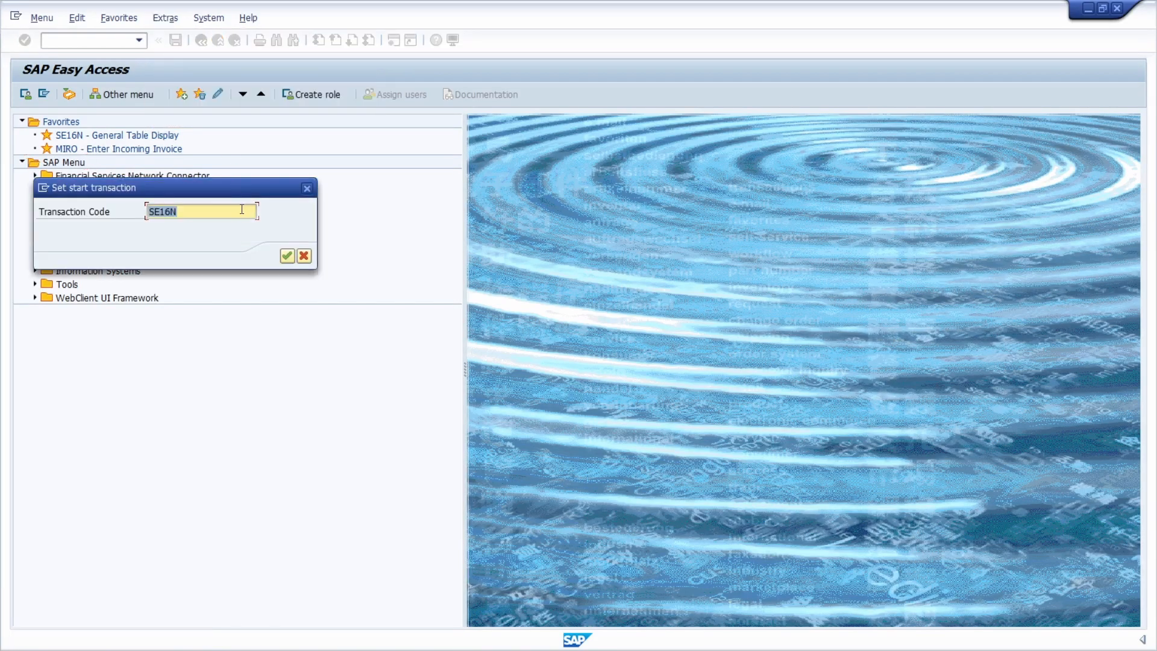
key(Delete)
click(287, 255)
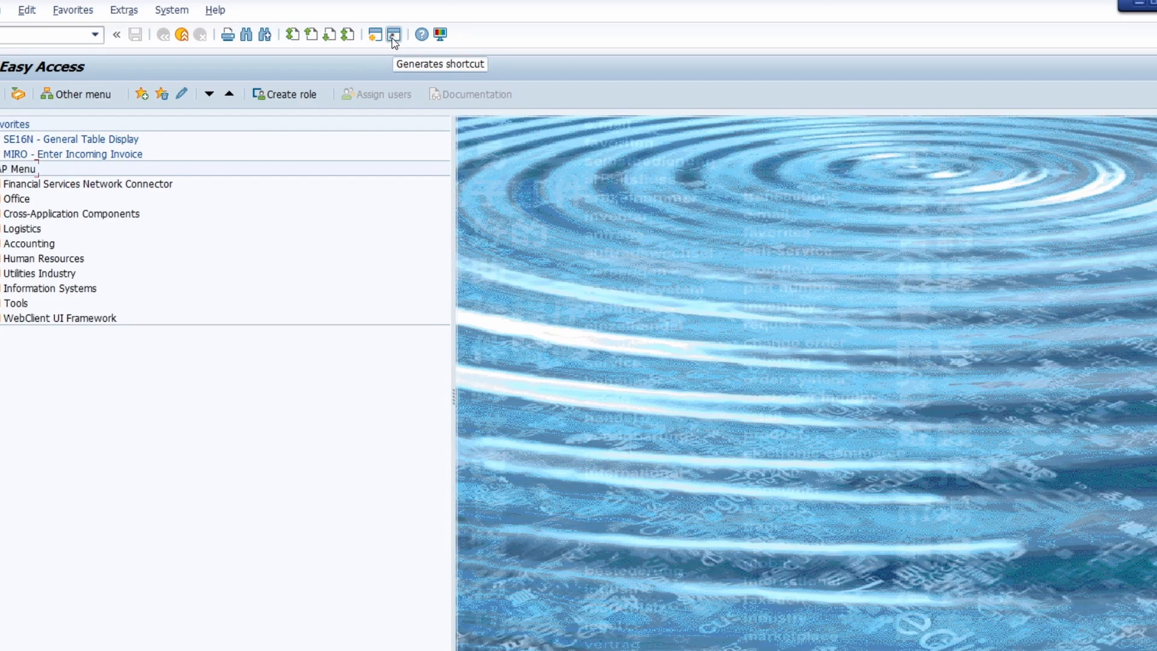
Step: Start a new SAP shortcut and title it "SAP Easy Access MIGO"
click(395, 35)
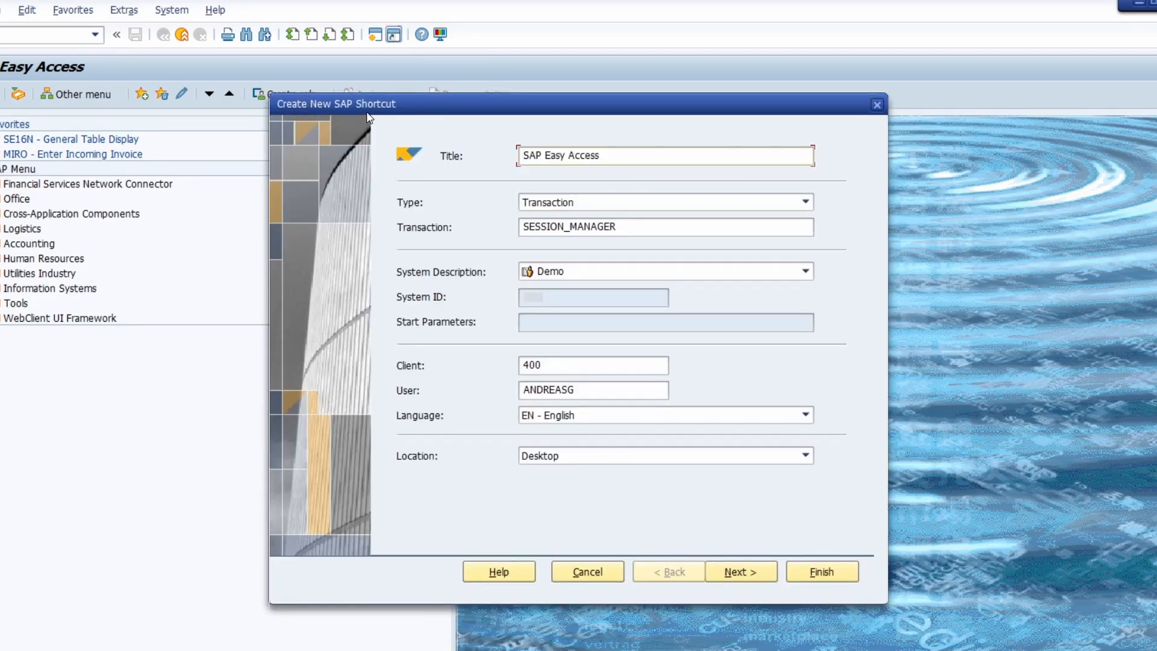
drag(618, 156, 520, 156)
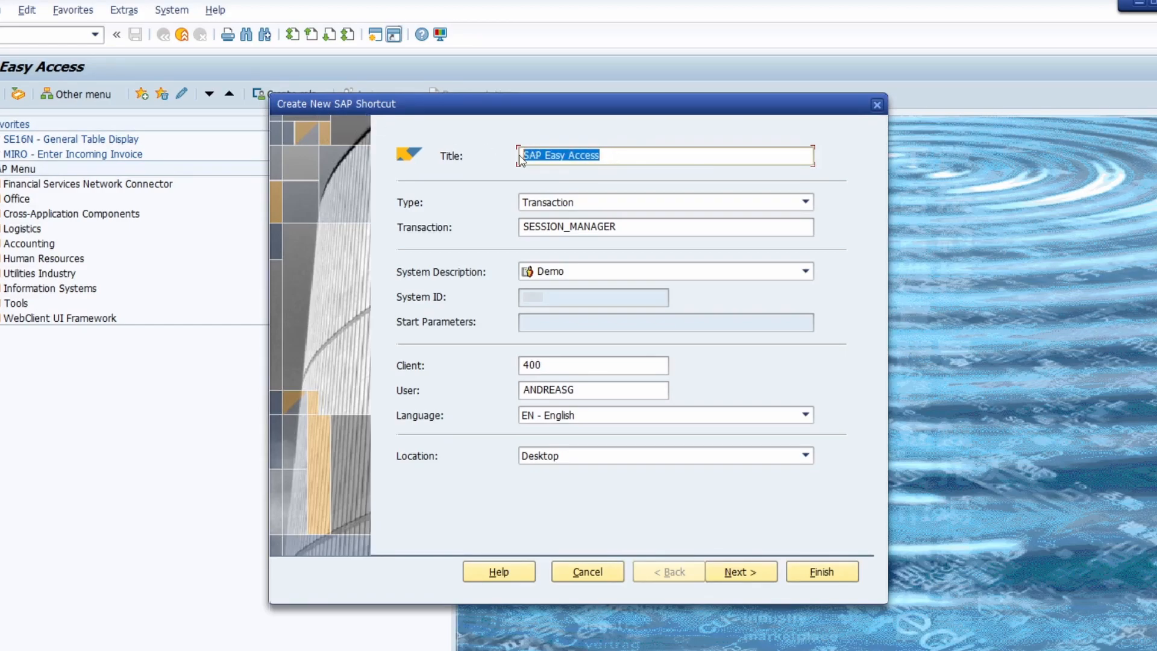
click(631, 154)
text(MIGO)
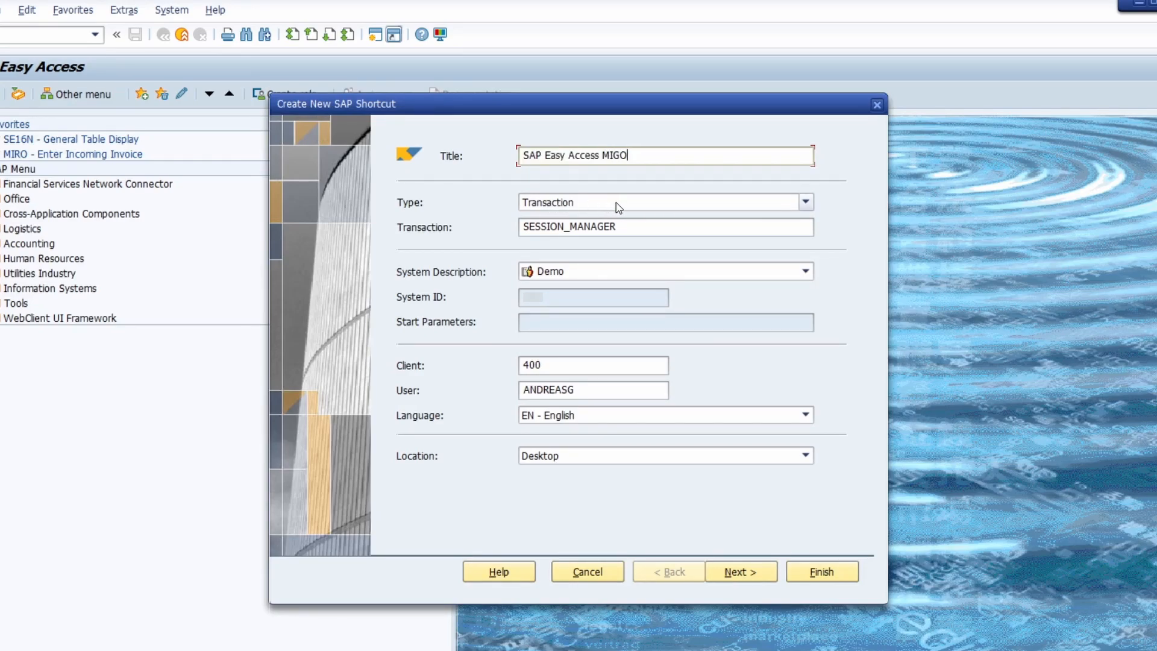
Step: Set the shortcut's type to Transaction and its transaction code to MIGO
click(633, 209)
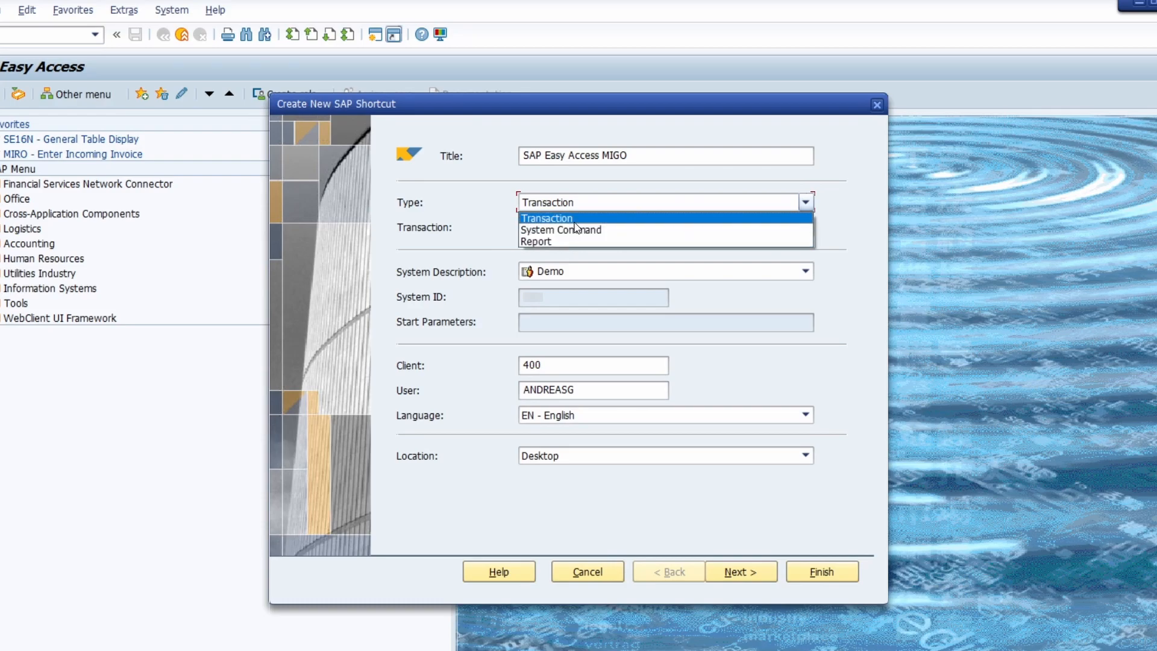
click(570, 218)
click(643, 226)
drag(644, 226, 384, 236)
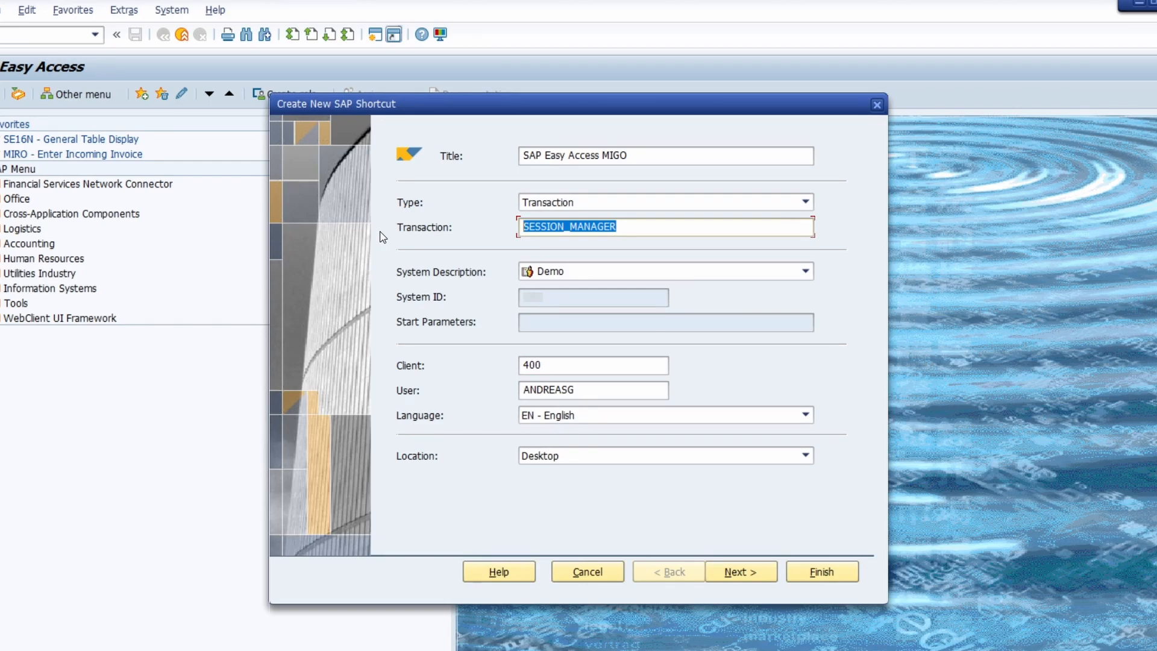
text(MIGO)
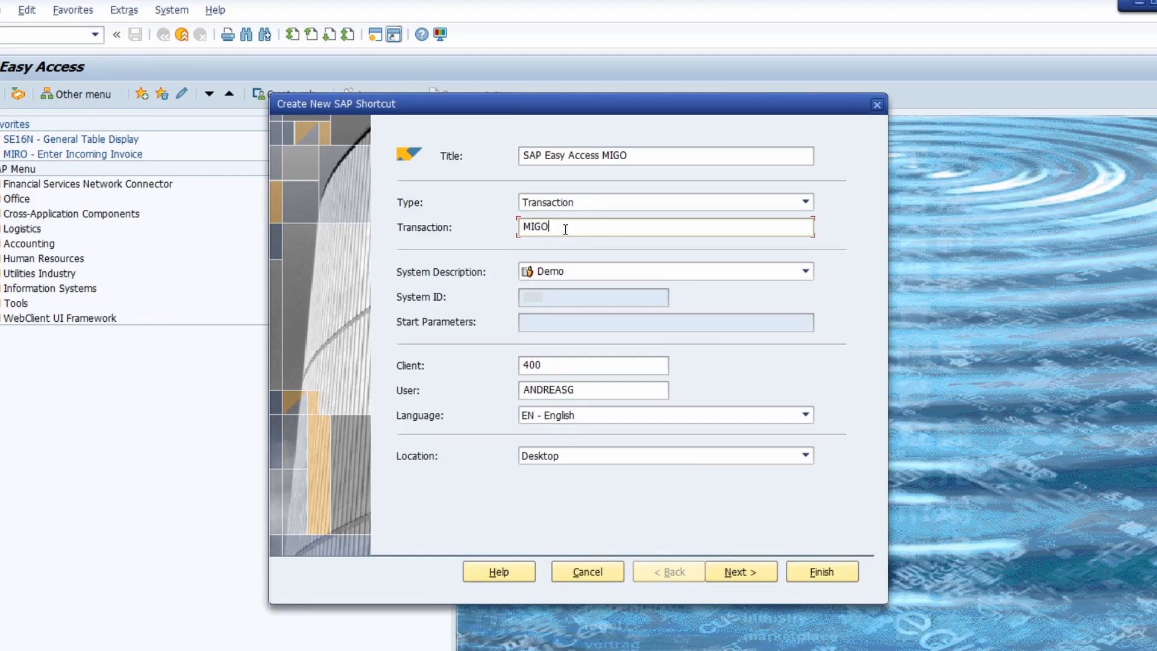
Step: Try /UI2/FLP as the shortcut's transaction code, and put MIGO back in its place
drag(561, 230, 473, 226)
text(/)
text(UI2/FLP)
drag(571, 227, 445, 227)
text(MIGO)
Step: Review the shortcut's client and user fields and finish creating the shortcut on the Desktop
click(591, 369)
click(599, 391)
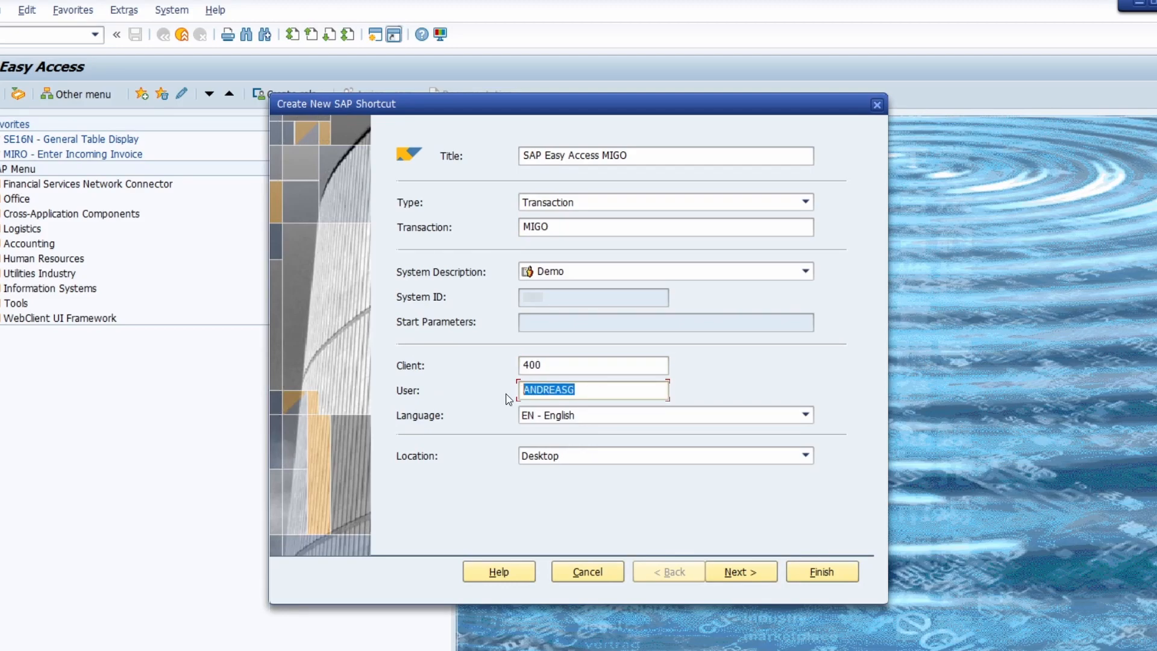
click(609, 389)
click(529, 363)
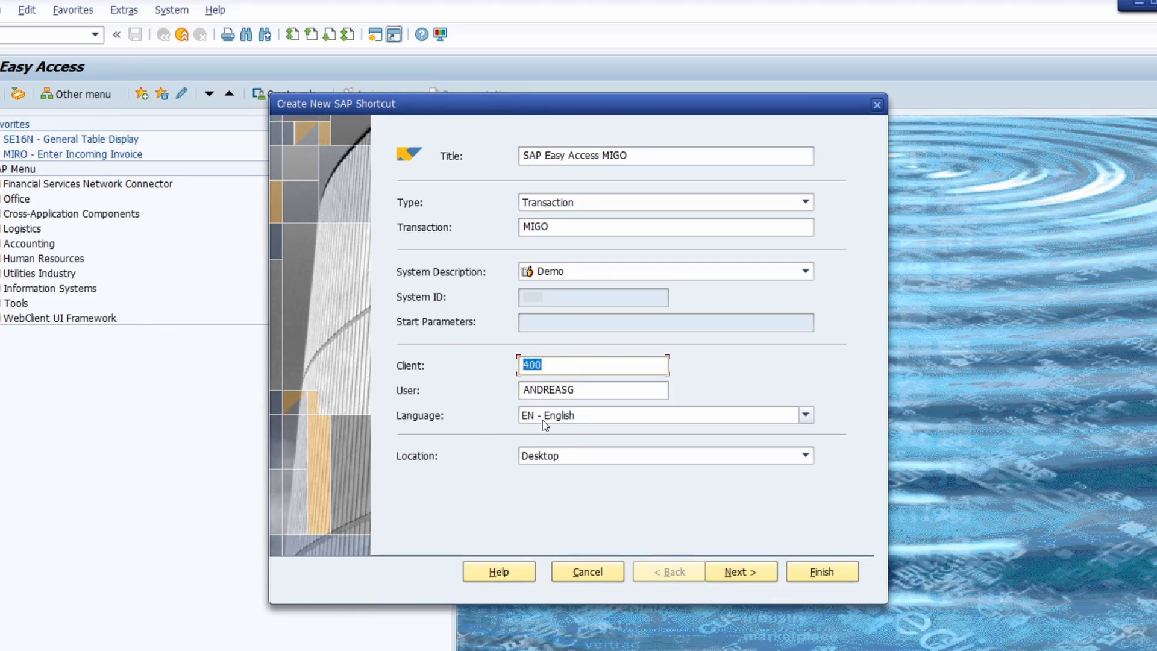
click(539, 389)
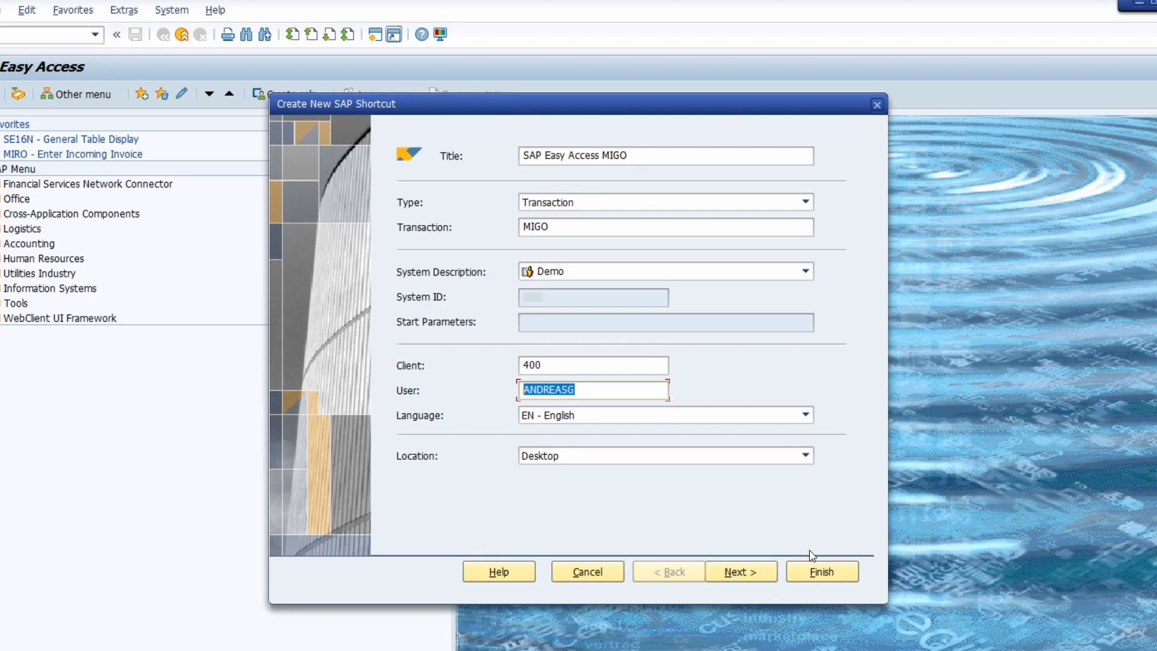
click(812, 574)
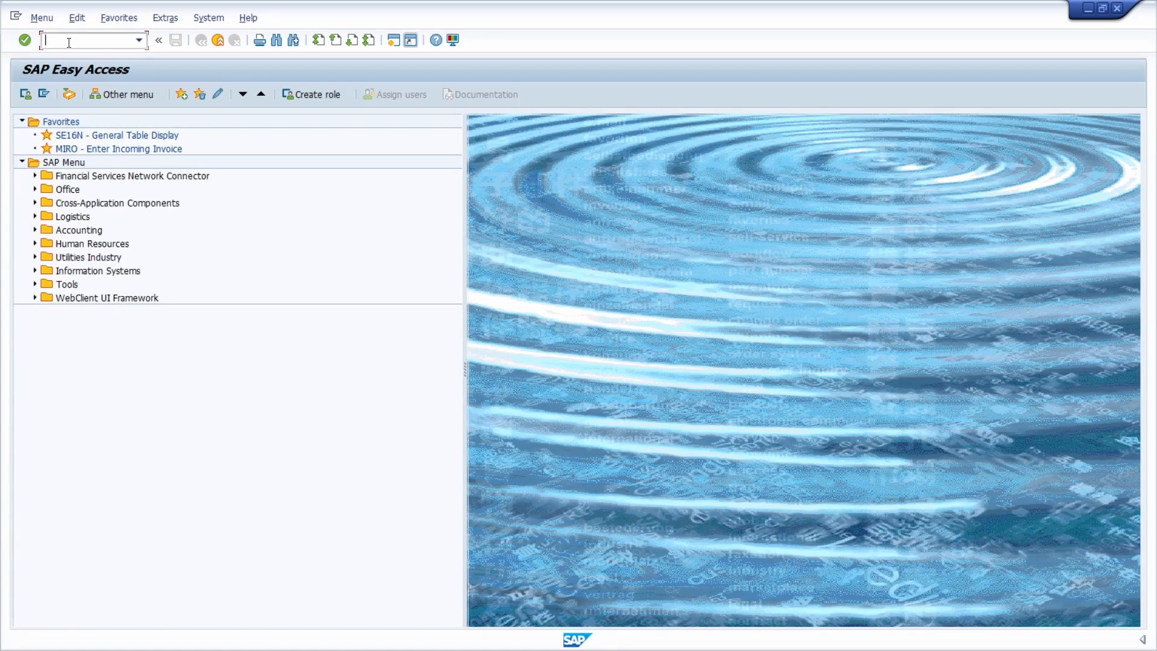
Step: Switch to the Windows desktop, launch the SAP Easy Access MIGO shortcut, and allow its logon with the decision remembered
text(se16n)
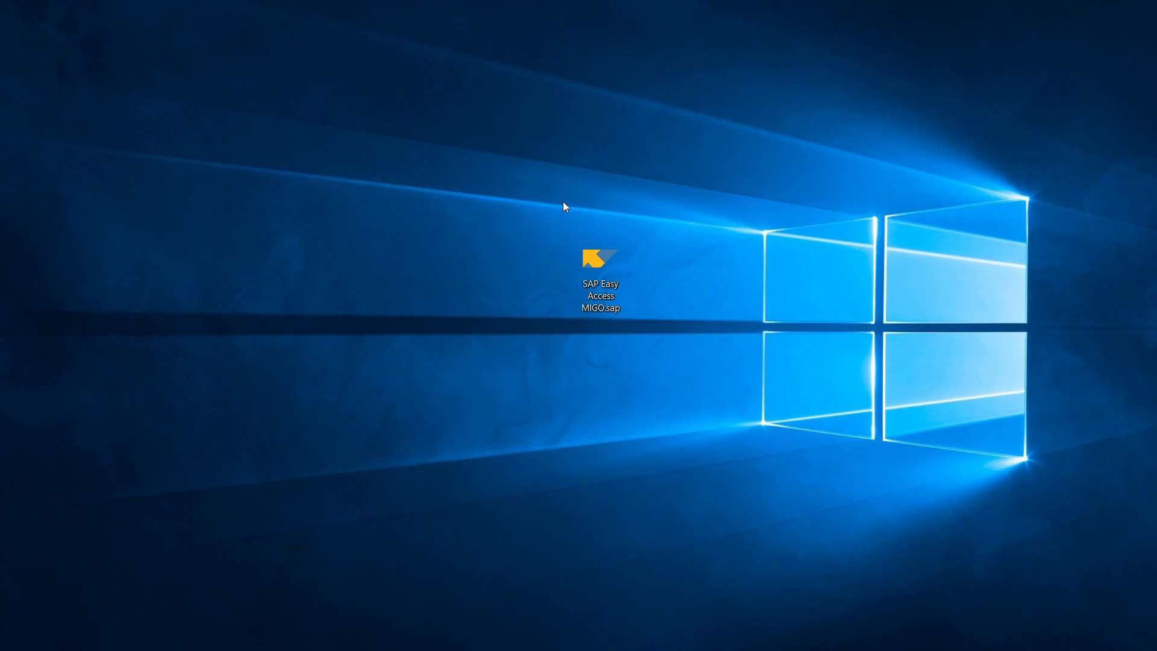
drag(520, 205, 827, 358)
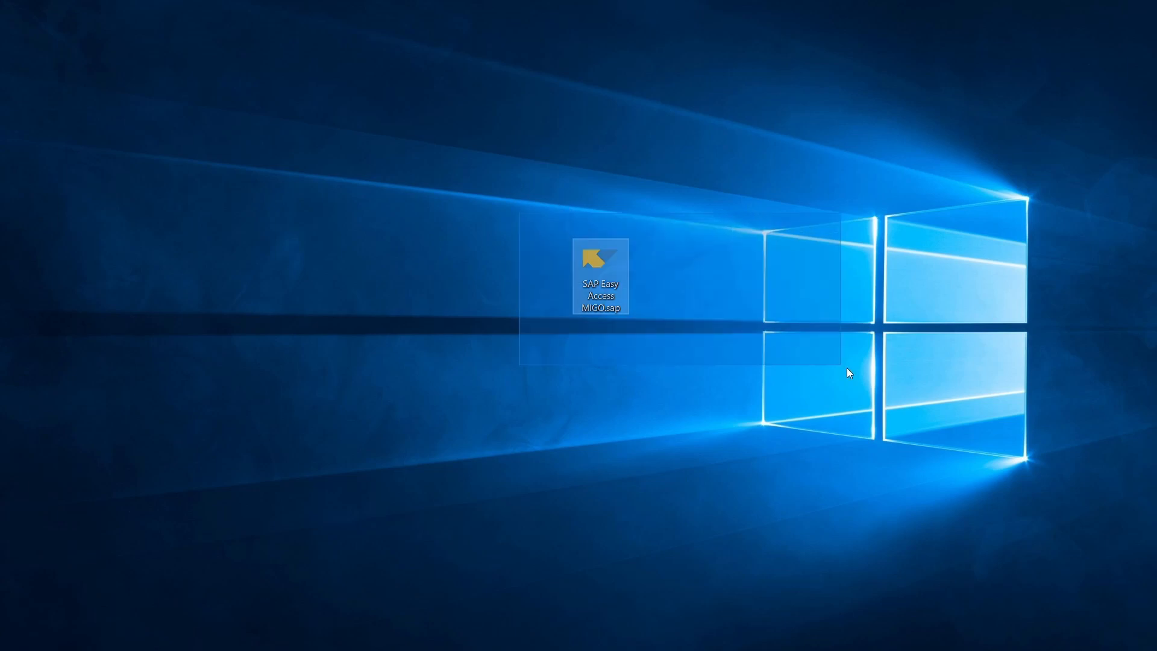
click(660, 395)
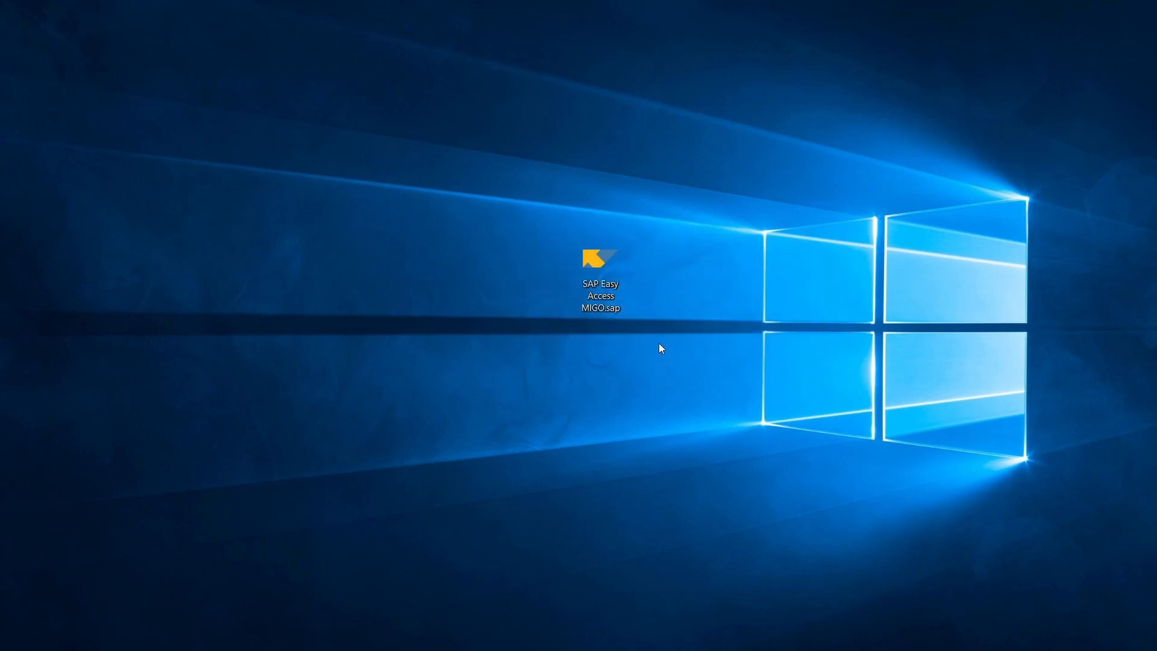
double_click(606, 265)
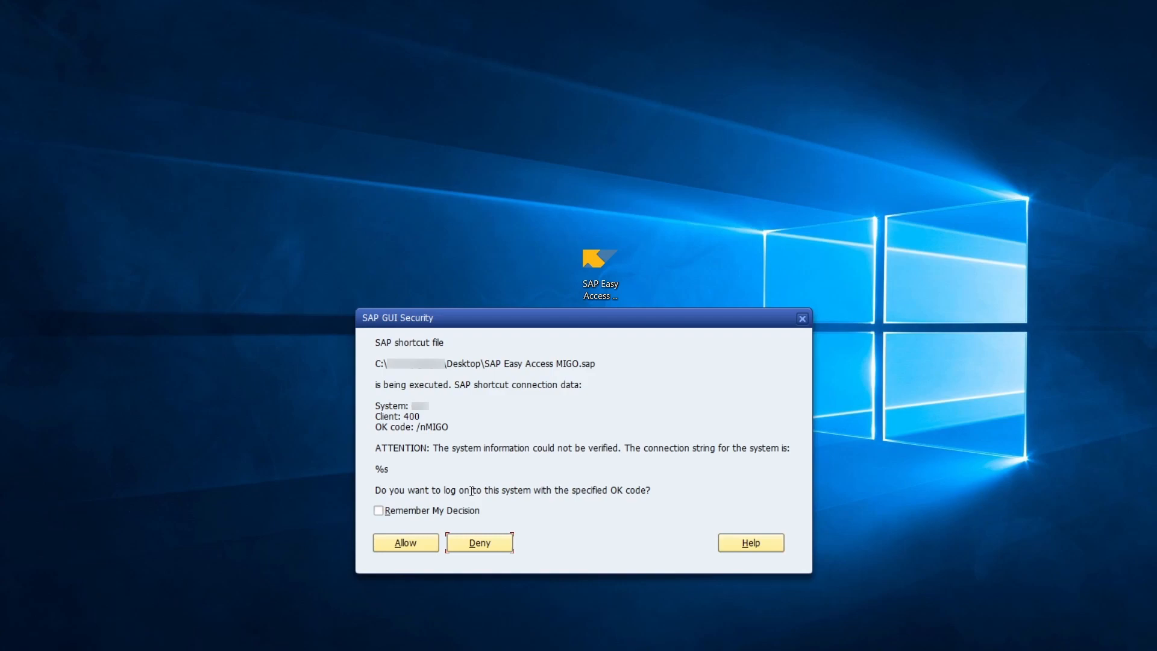
click(380, 512)
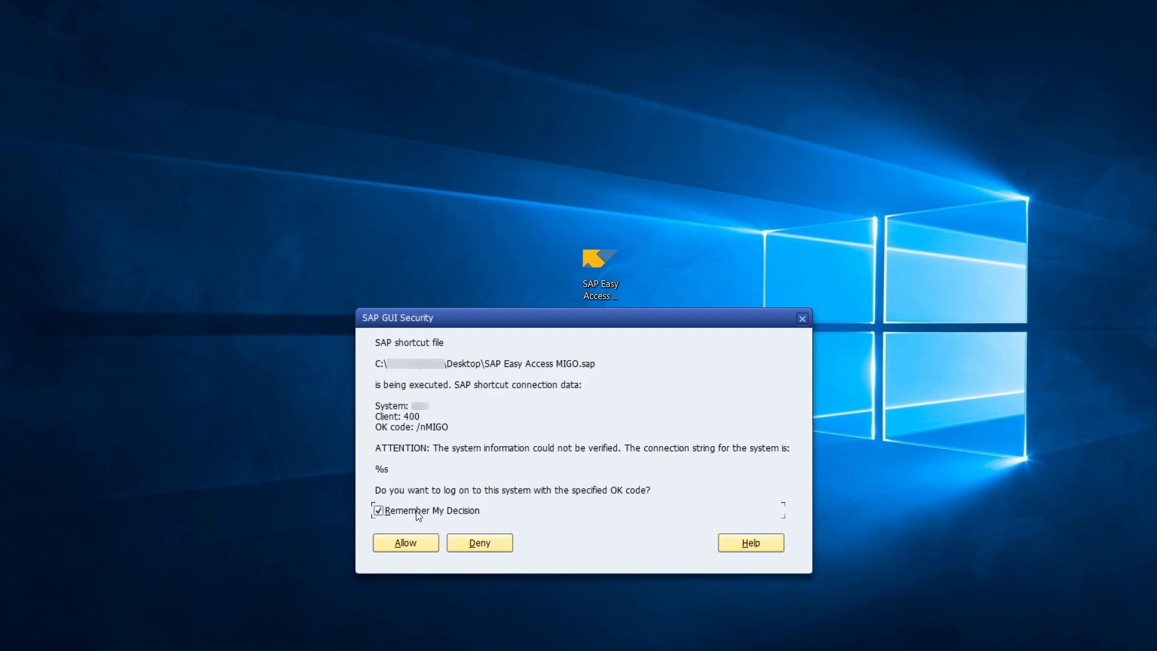
click(404, 543)
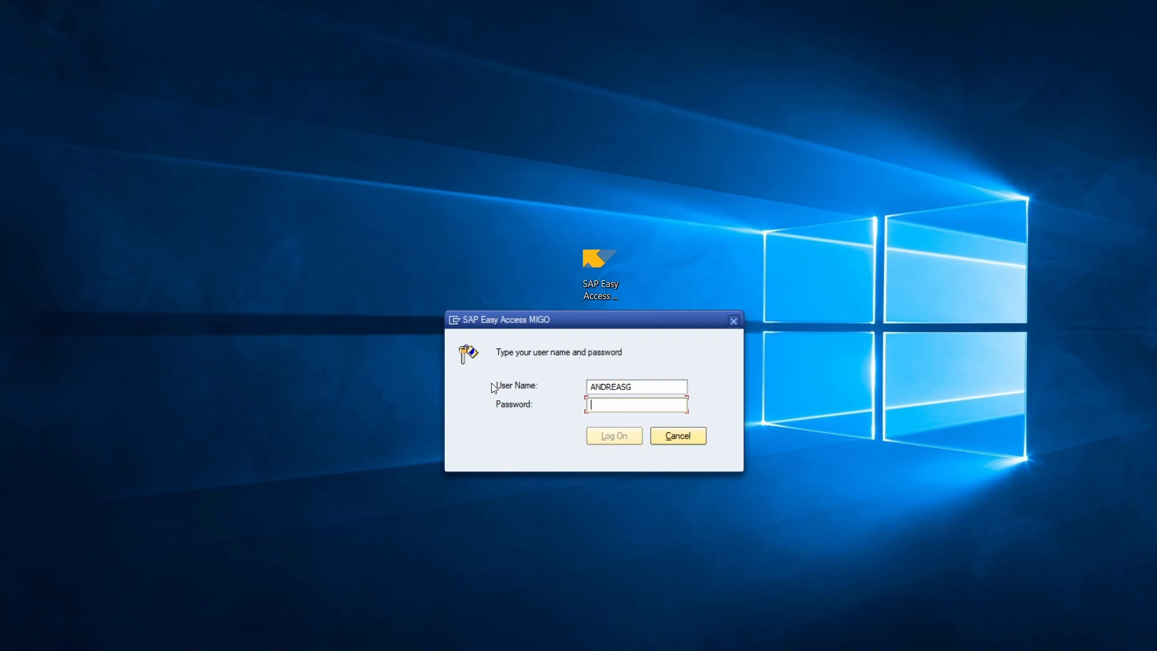
Step: Enter the account password and log on to SAP through the shortcut
double_click(620, 389)
click(638, 402)
text(***********)
key(Return)
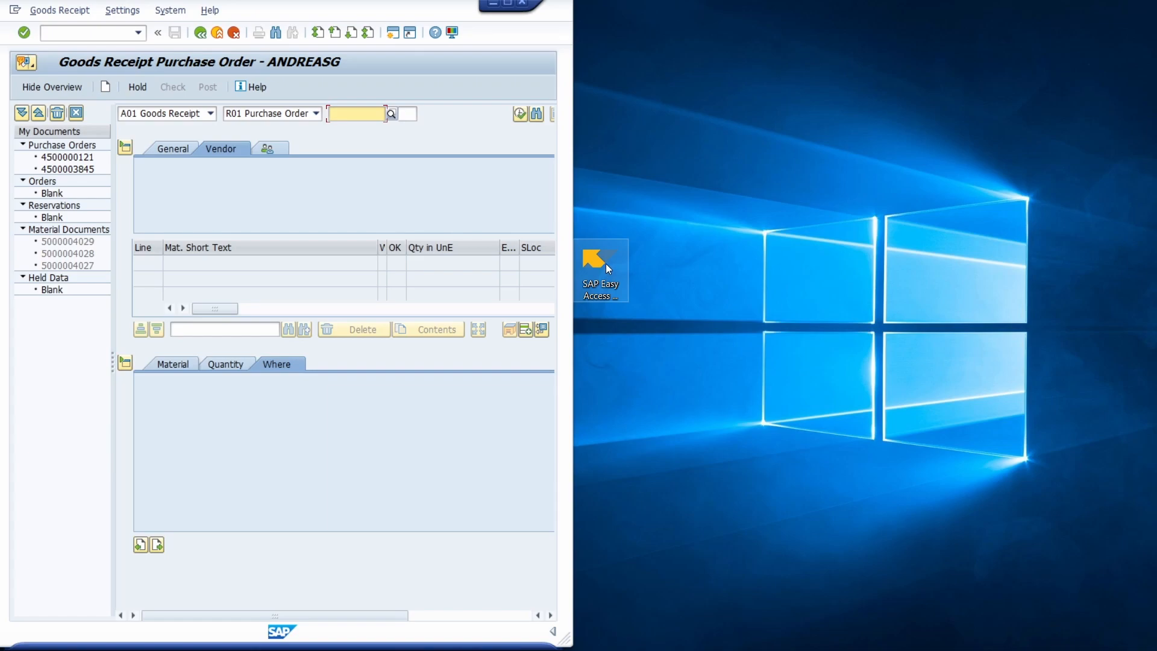
Step: End the goods receipt transaction with the command /n and launch the MIGO desktop shortcut again
click(87, 35)
text(/n)
key(Return)
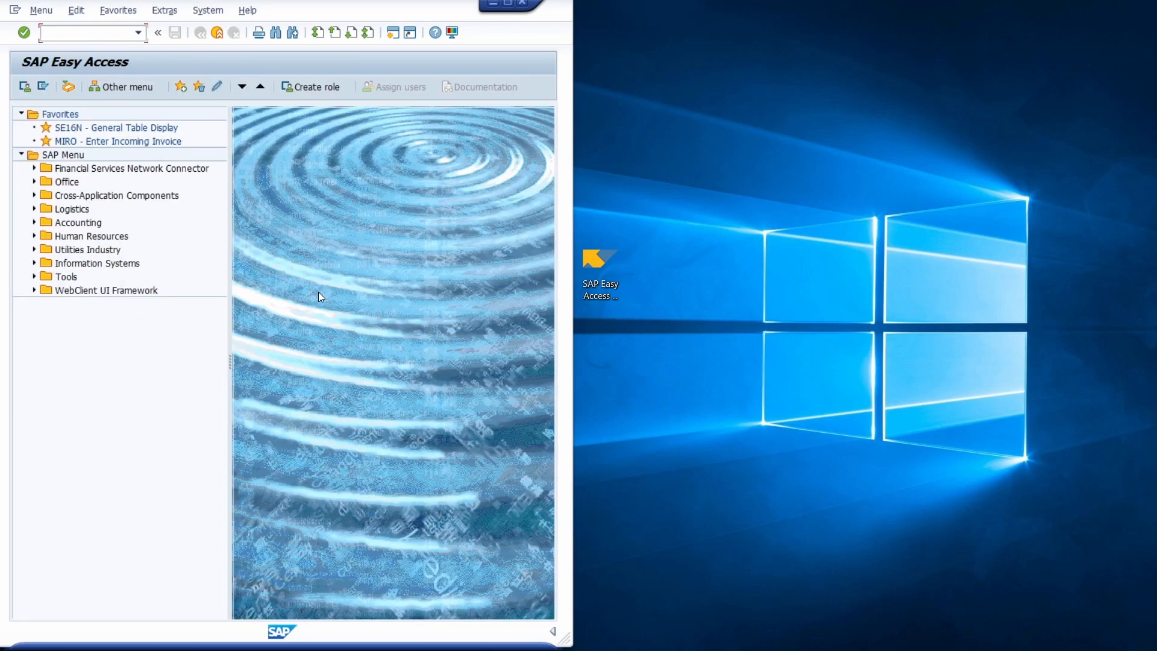
double_click(594, 269)
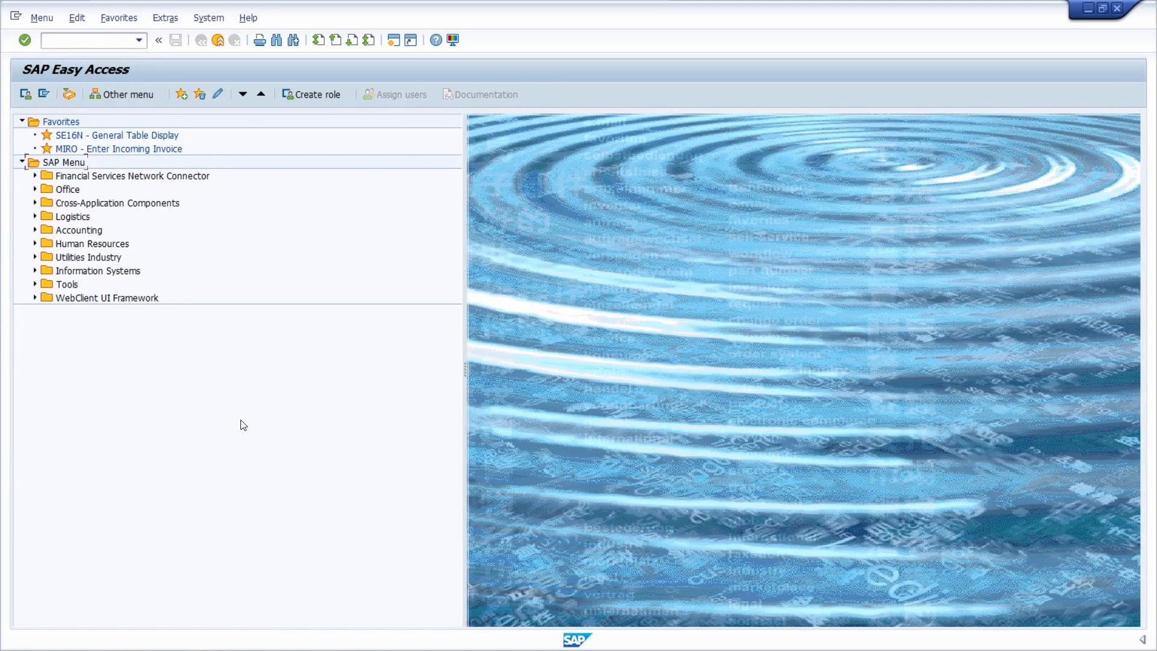
Step: Open transaction SBWP - Workplace from the Office folder of the SAP Menu and return to SAP Easy Access
click(35, 190)
click(107, 207)
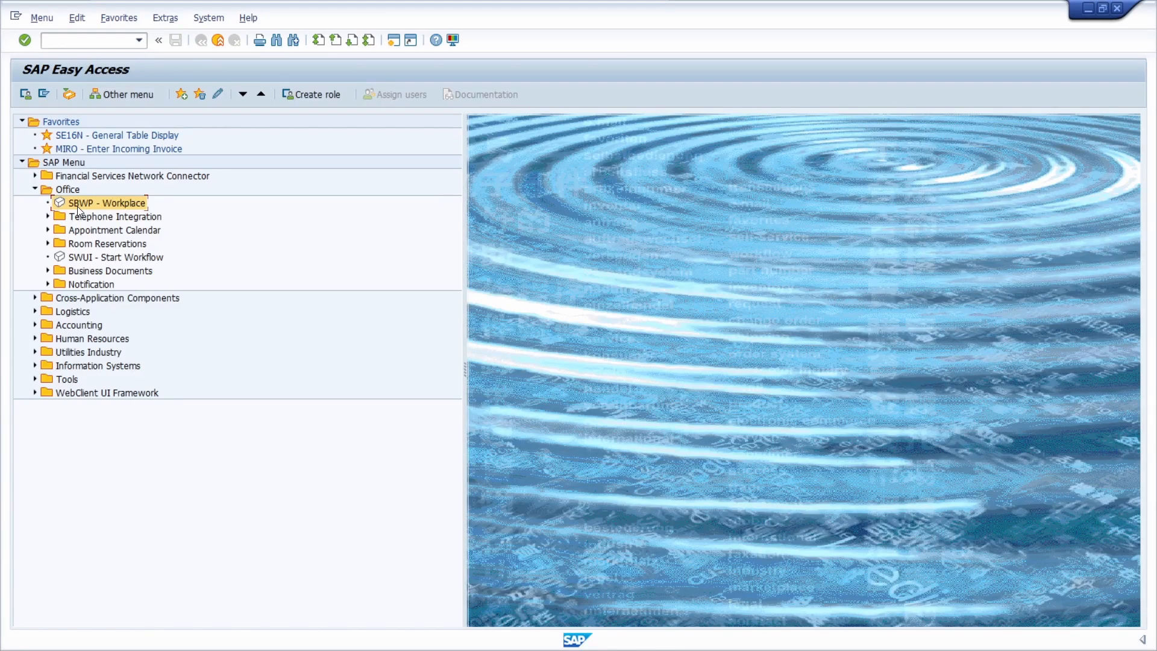
double_click(93, 203)
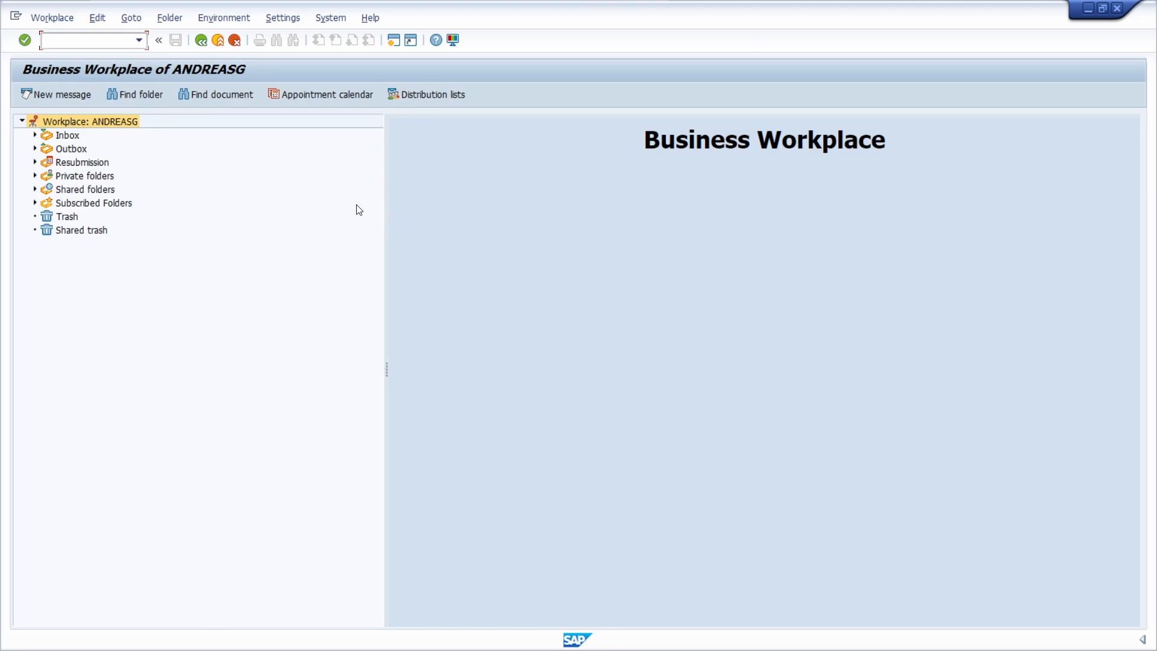
click(201, 40)
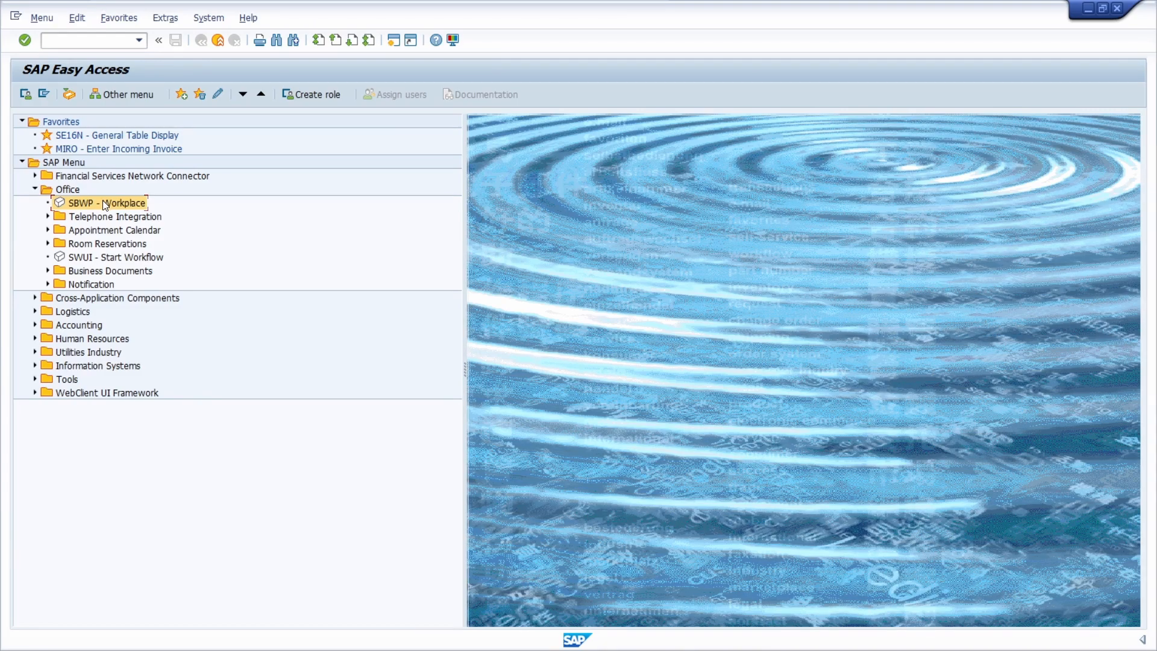
Step: Turn off Display Technical Names in the Easy Access settings and expand the Office folder
click(166, 17)
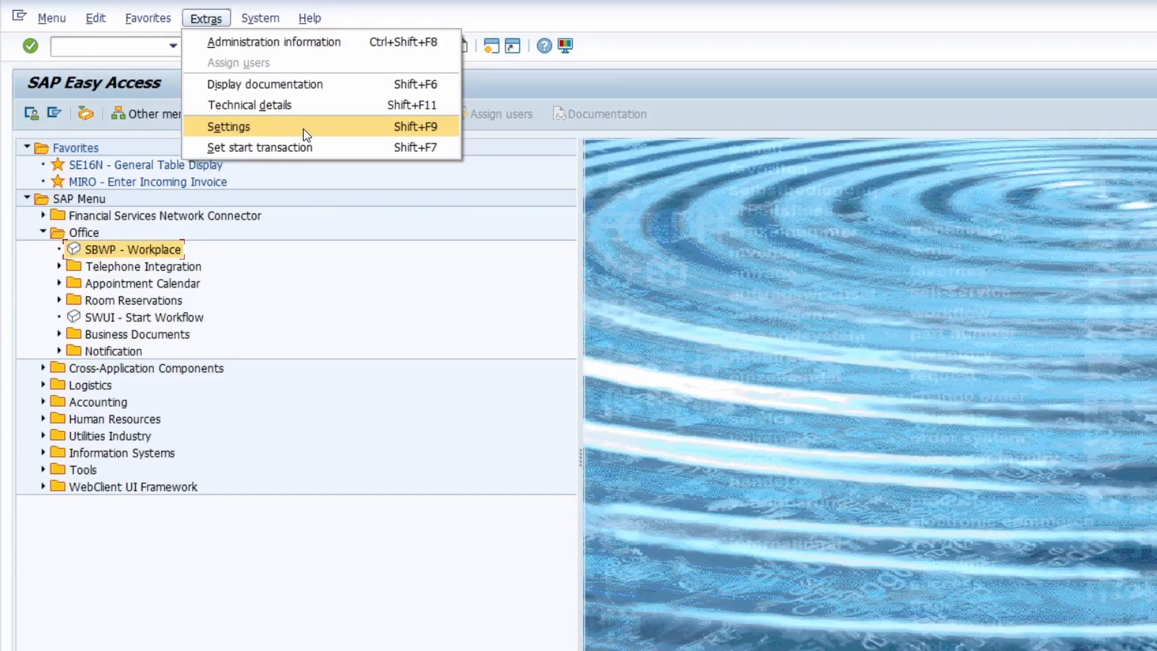
click(302, 127)
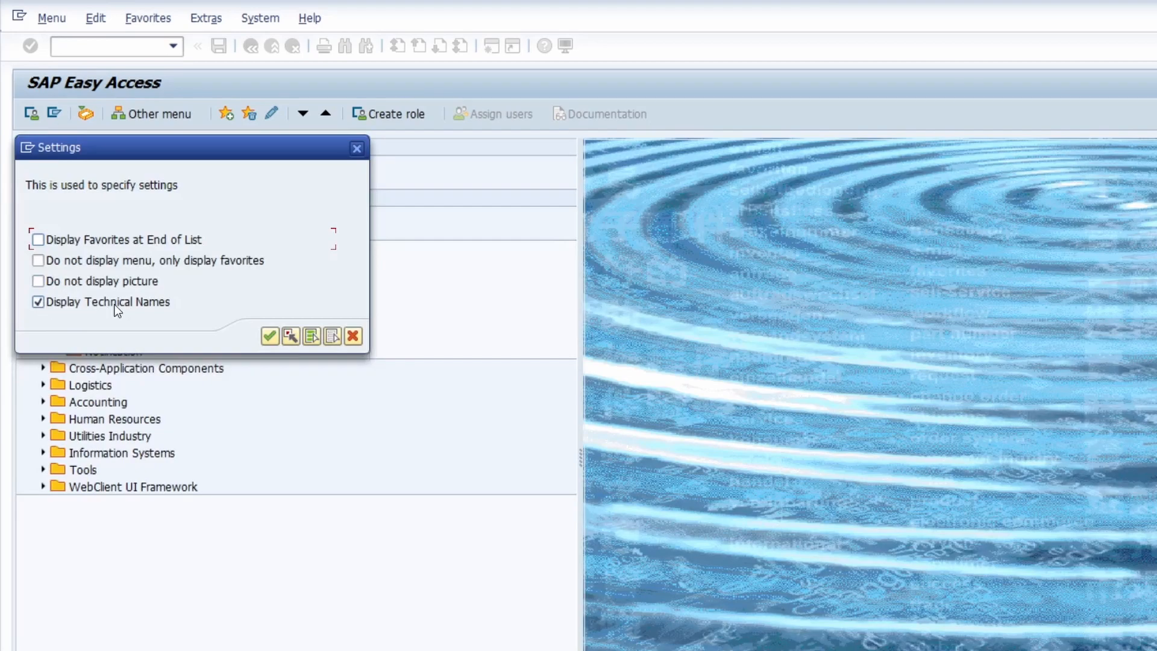
click(62, 305)
click(270, 336)
click(42, 232)
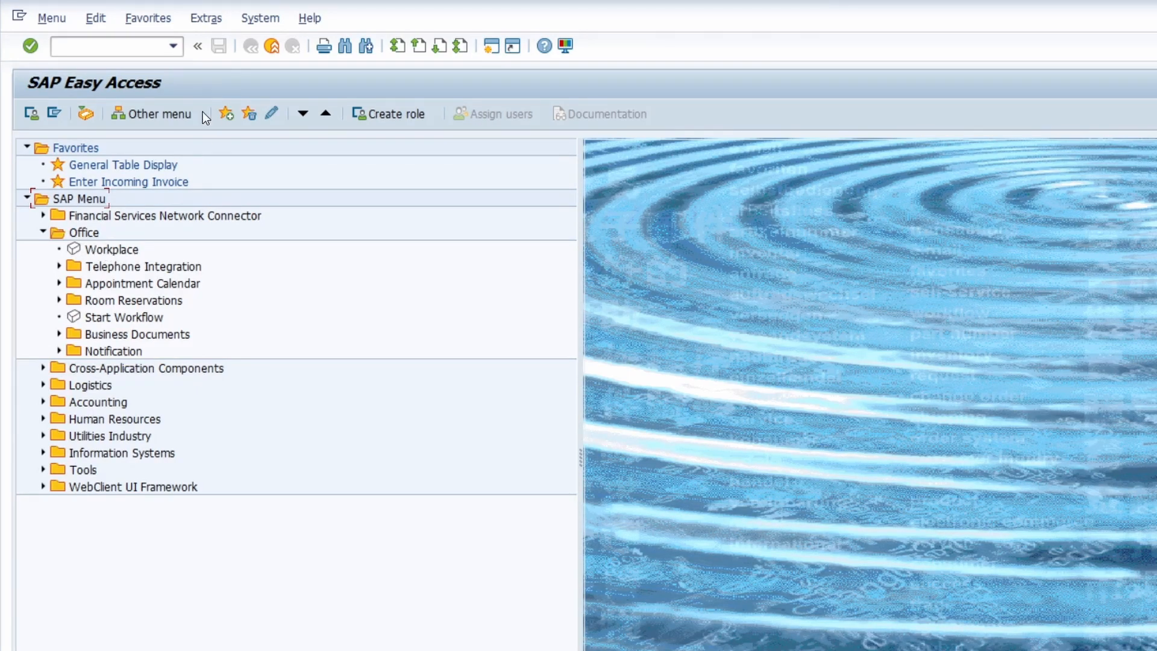
Step: Turn Display Technical Names back on in the Easy Access settings and expand the Office folder
click(205, 18)
click(242, 128)
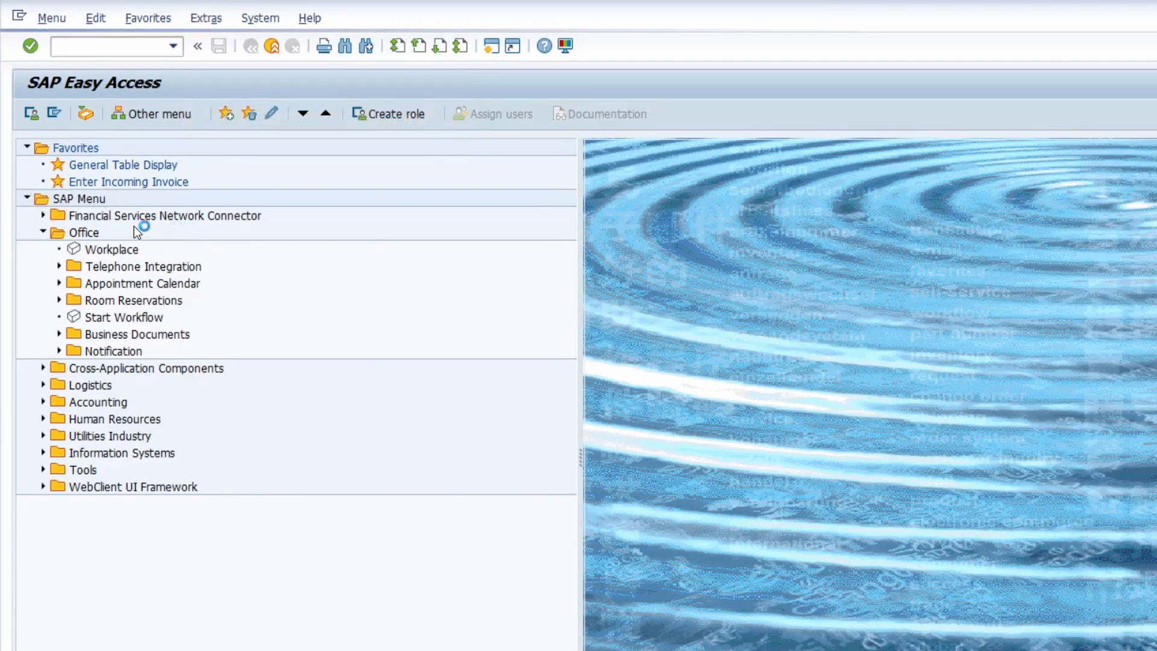
click(70, 300)
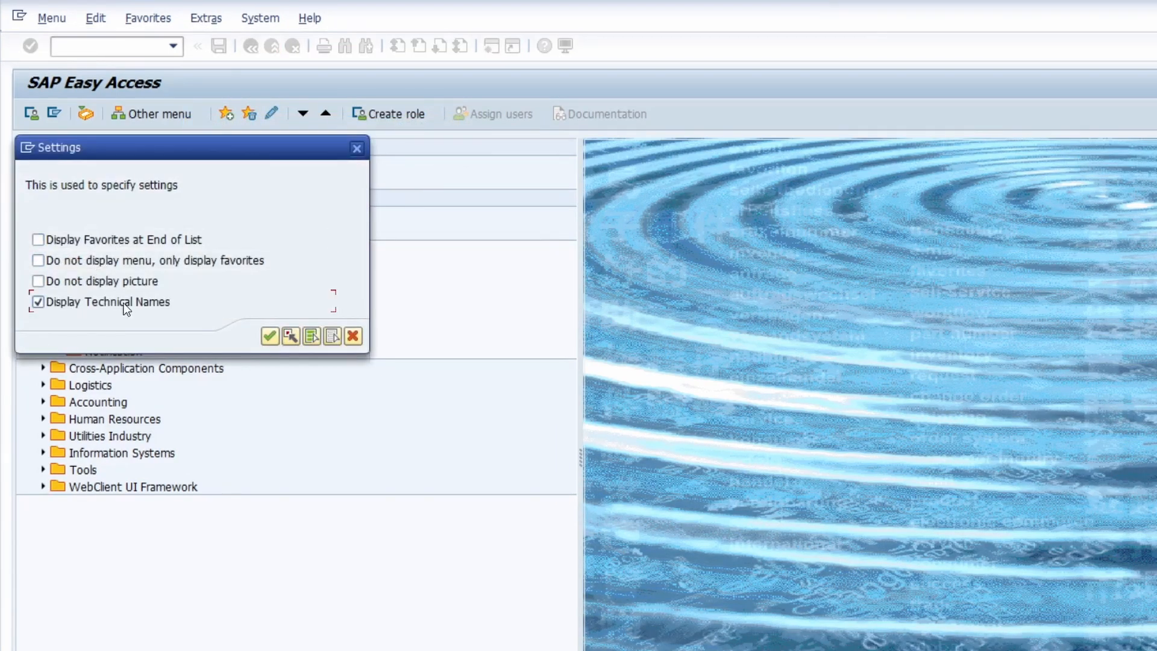
click(269, 335)
click(43, 232)
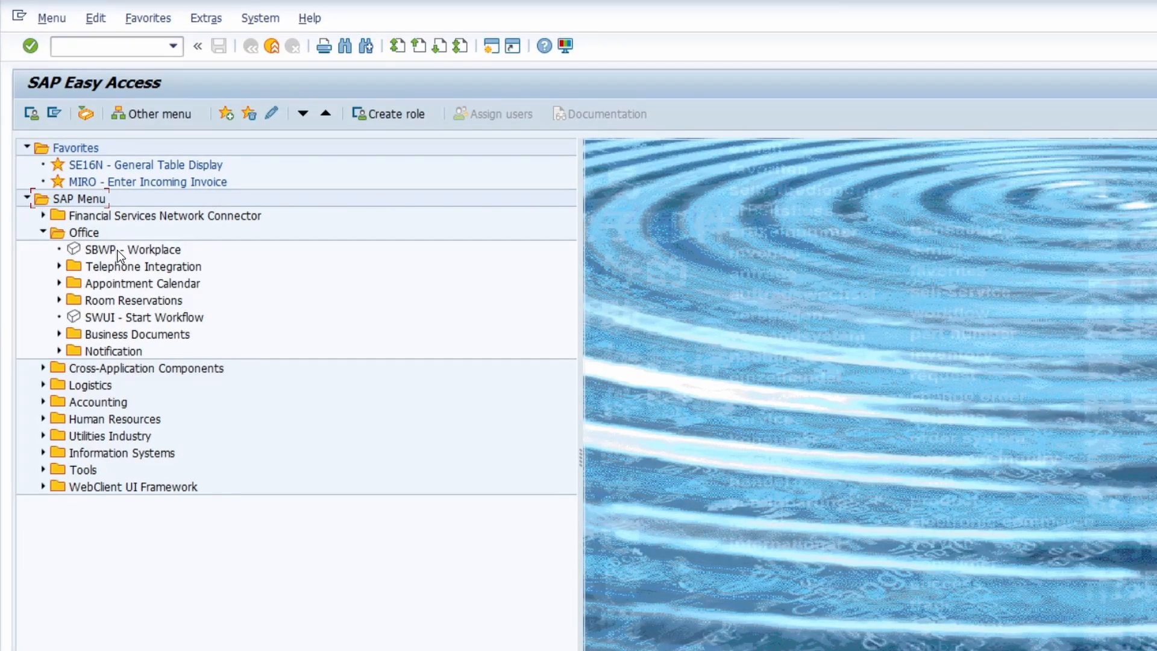
Step: Open the SAP menu search with the command search_sap_menu
click(124, 47)
text(search_sap_menu)
key(Return)
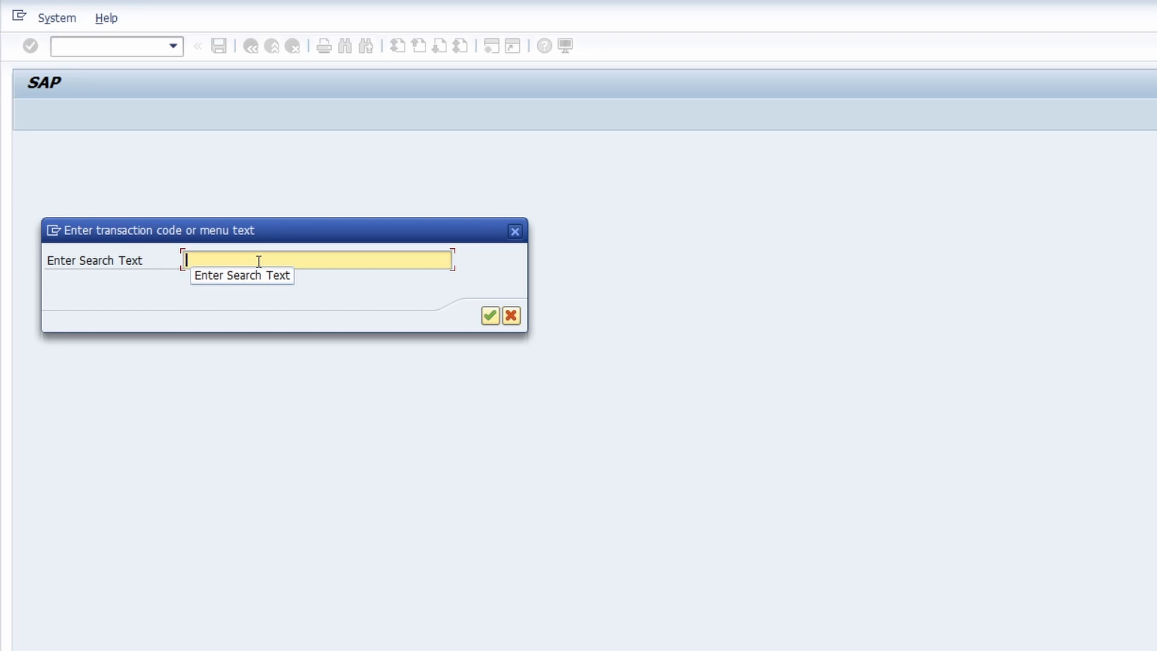
Step: Search the menu for Invoice and copy transaction code VF25 from the results into the command field
text(Invoice)
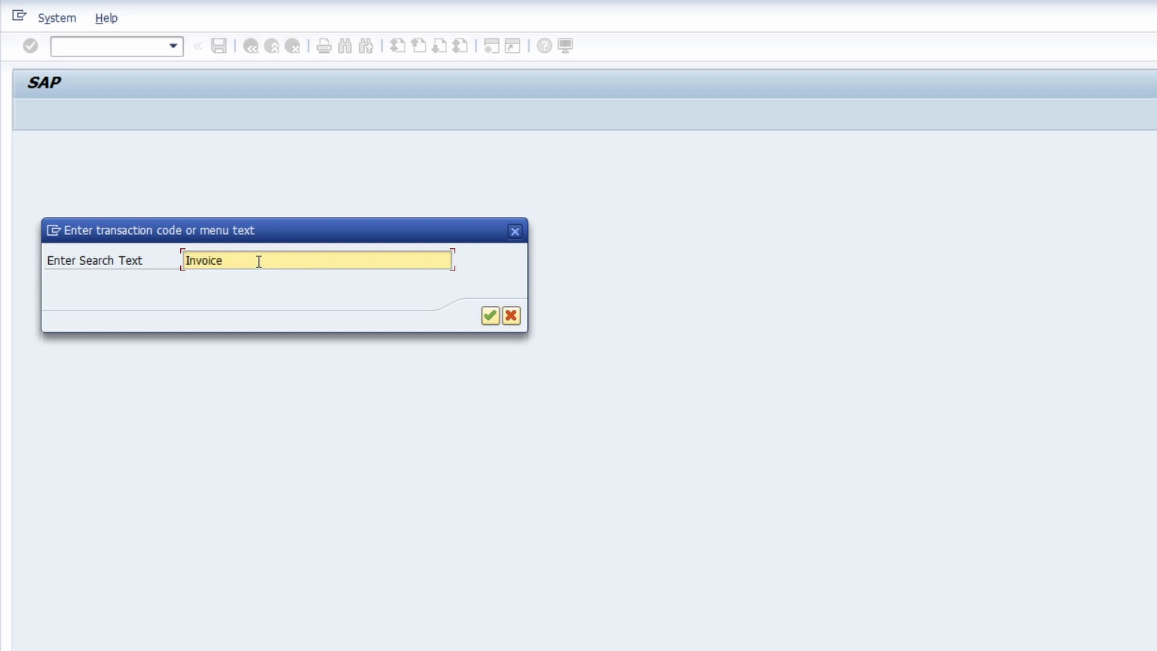
key(Return)
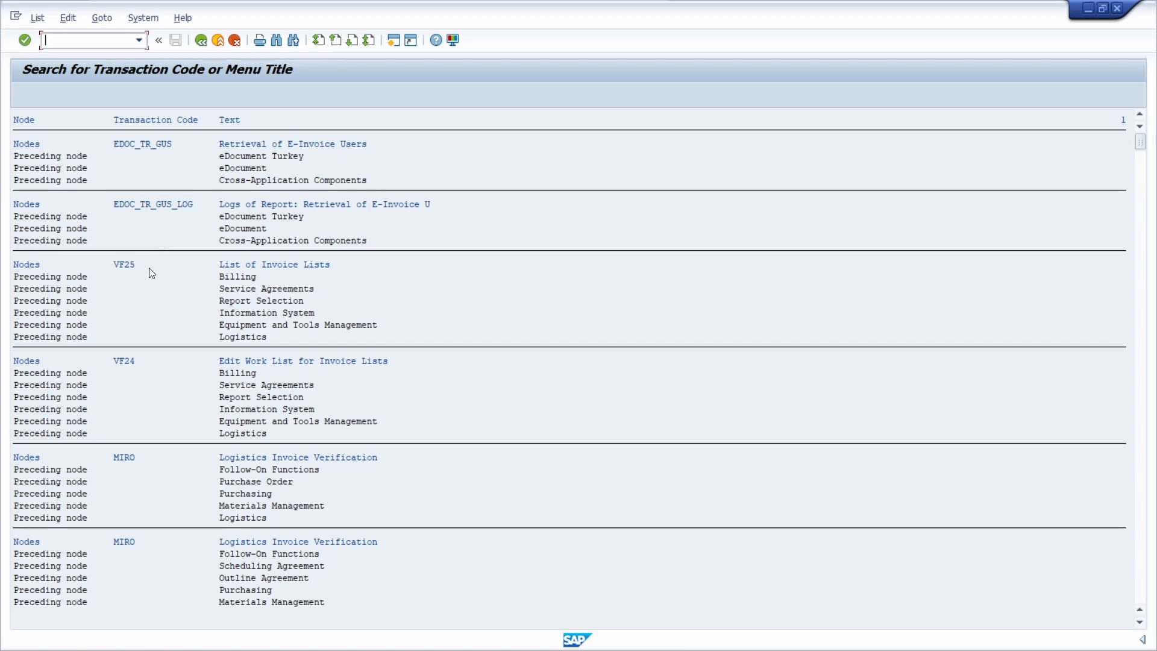
click(131, 264)
key(ctrl+y)
drag(114, 260, 154, 264)
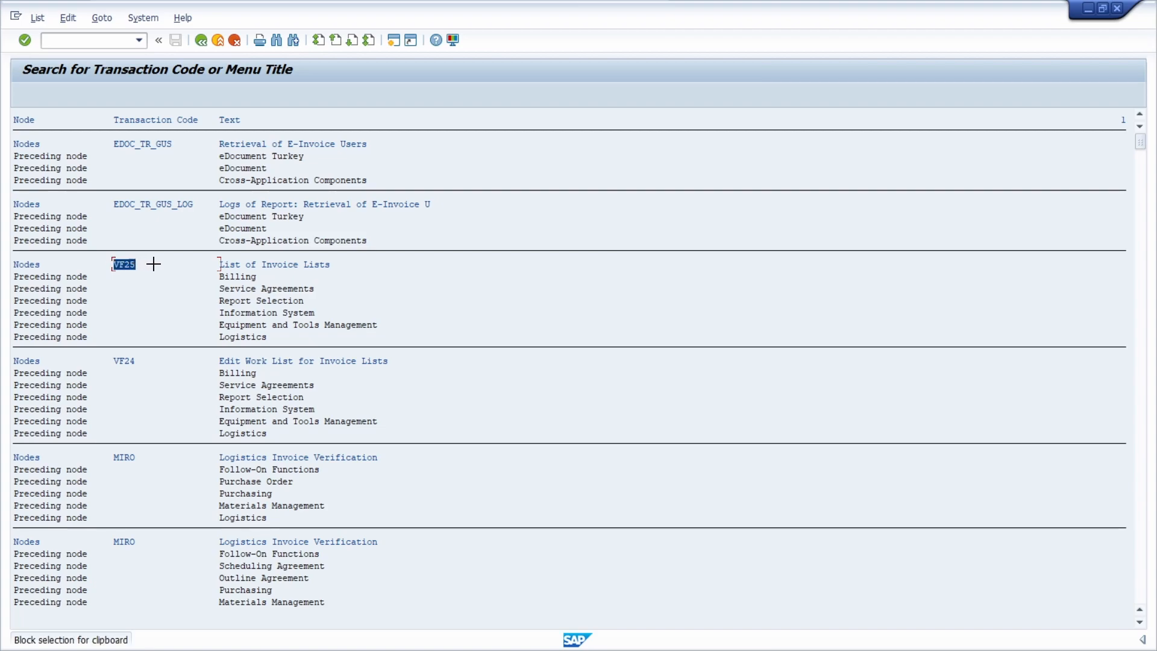
drag(154, 264, 154, 264)
key(ctrl+c)
click(86, 42)
key(ctrl+v)
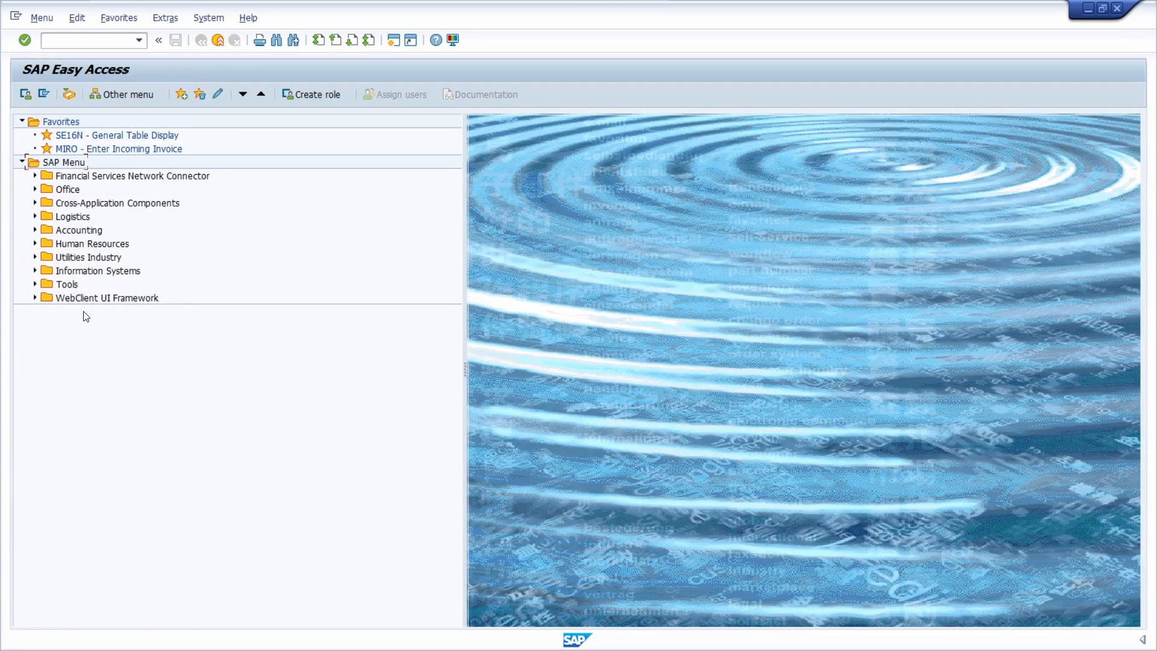
Step: Expand the Office folder of the SAP Menu and open the area menu WEDI
click(35, 190)
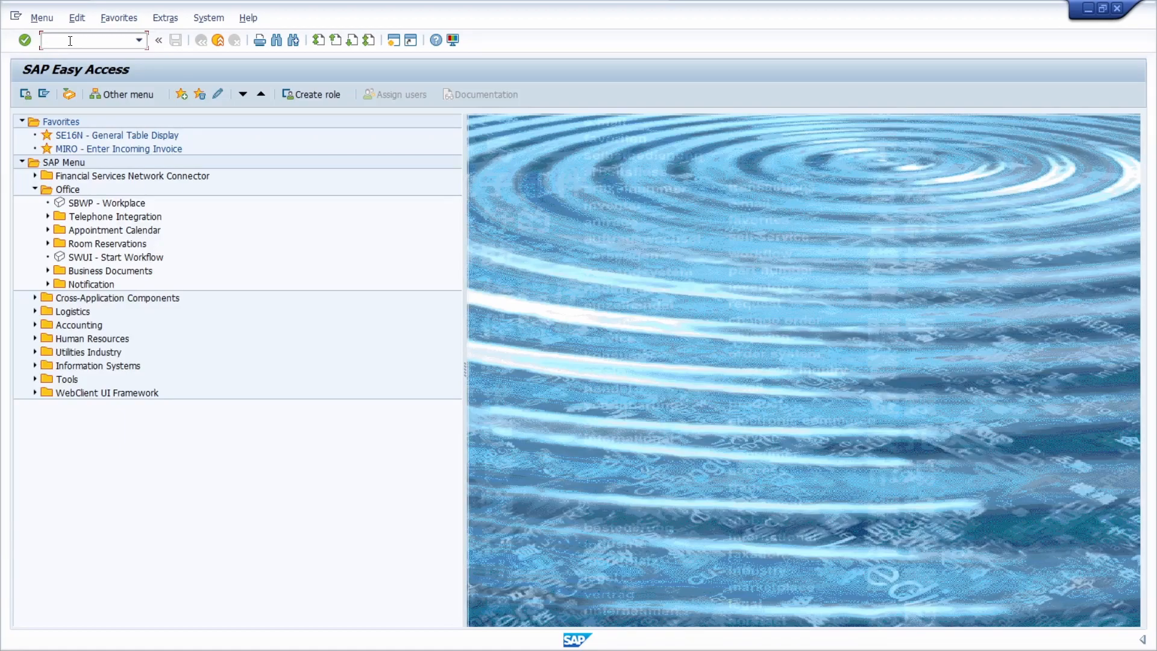
text(WEDI)
key(Return)
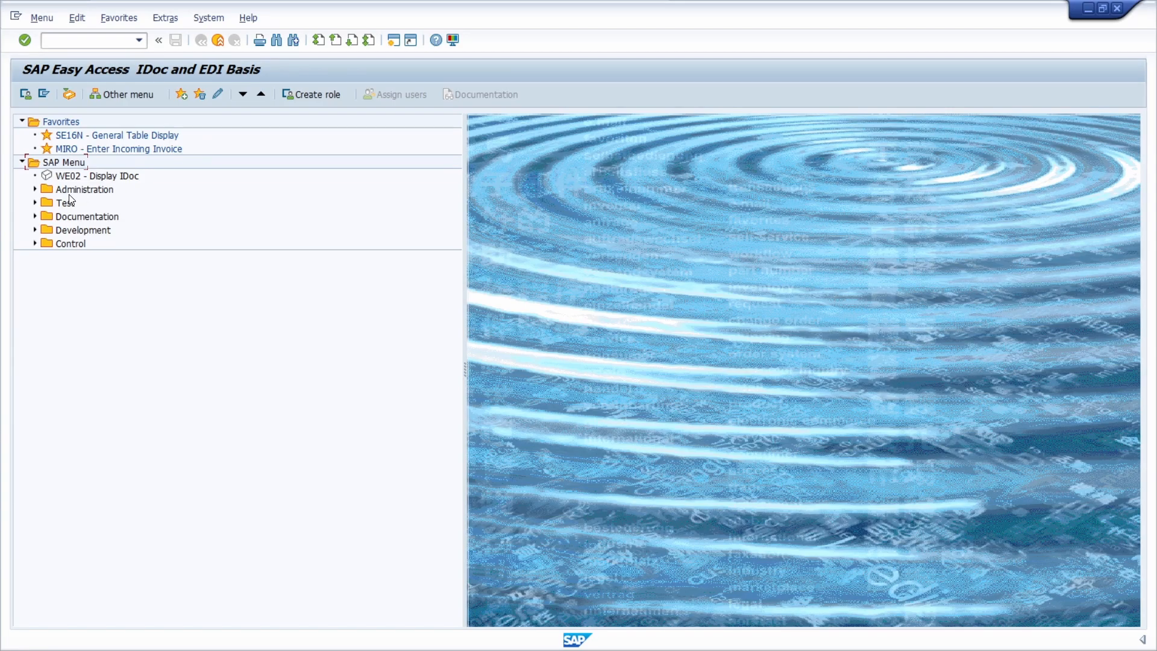
Step: Expand the Administration folder with its Find IDoc and Display status subfolders
click(35, 189)
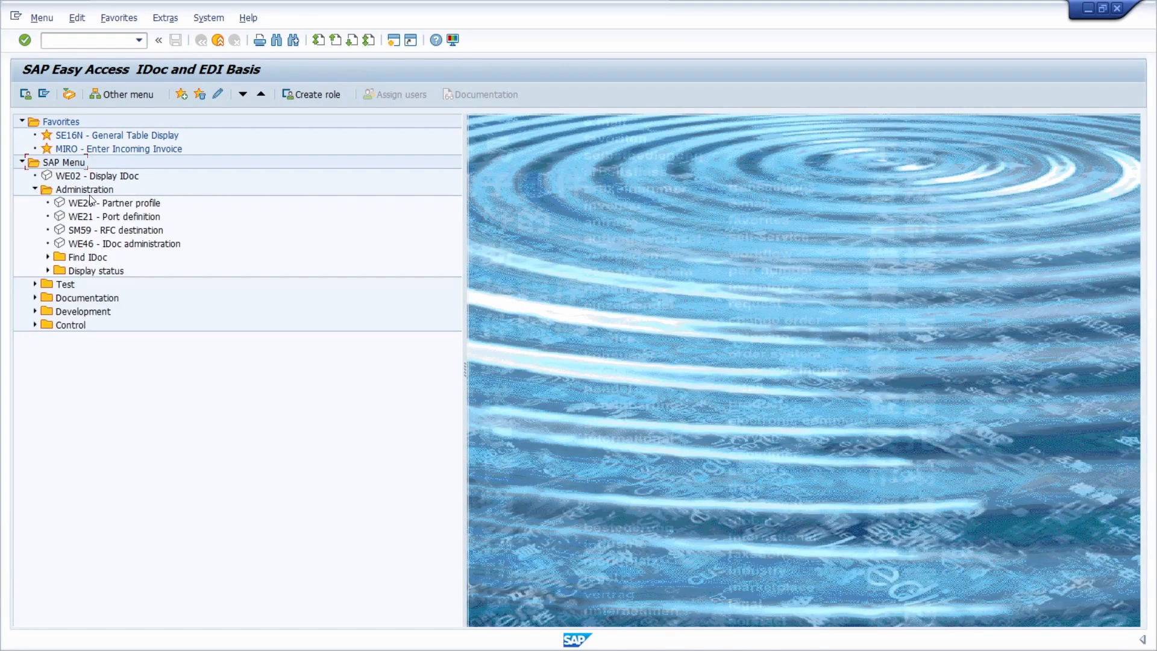
click(49, 257)
click(47, 325)
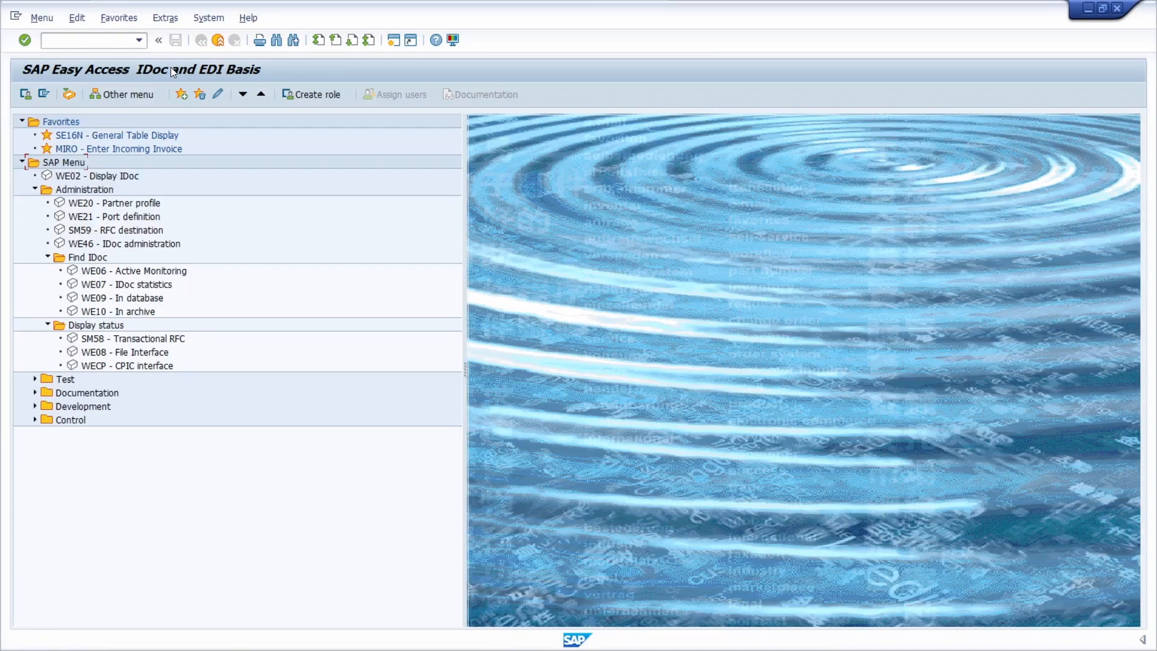
Step: Open Area Menu Maintenance with the command /nse43n
key(ctrl+slash)
text(/nse43n)
key(Return)
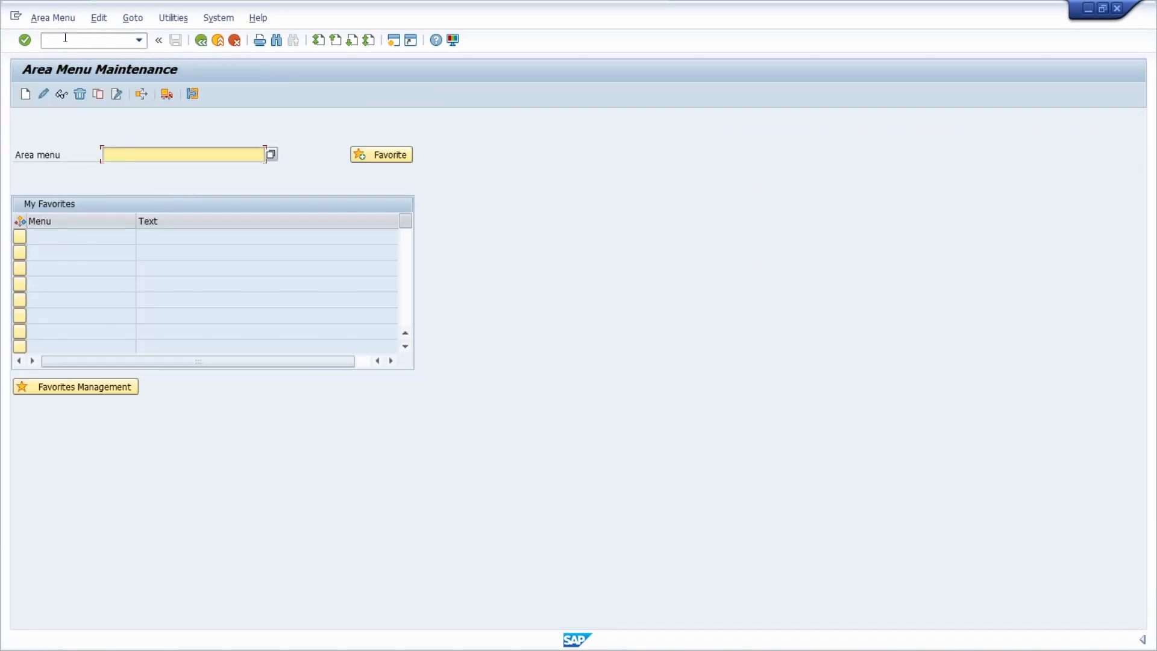
Step: Search the area menus for explanatory text matching *IDoc* and close the result list
click(271, 156)
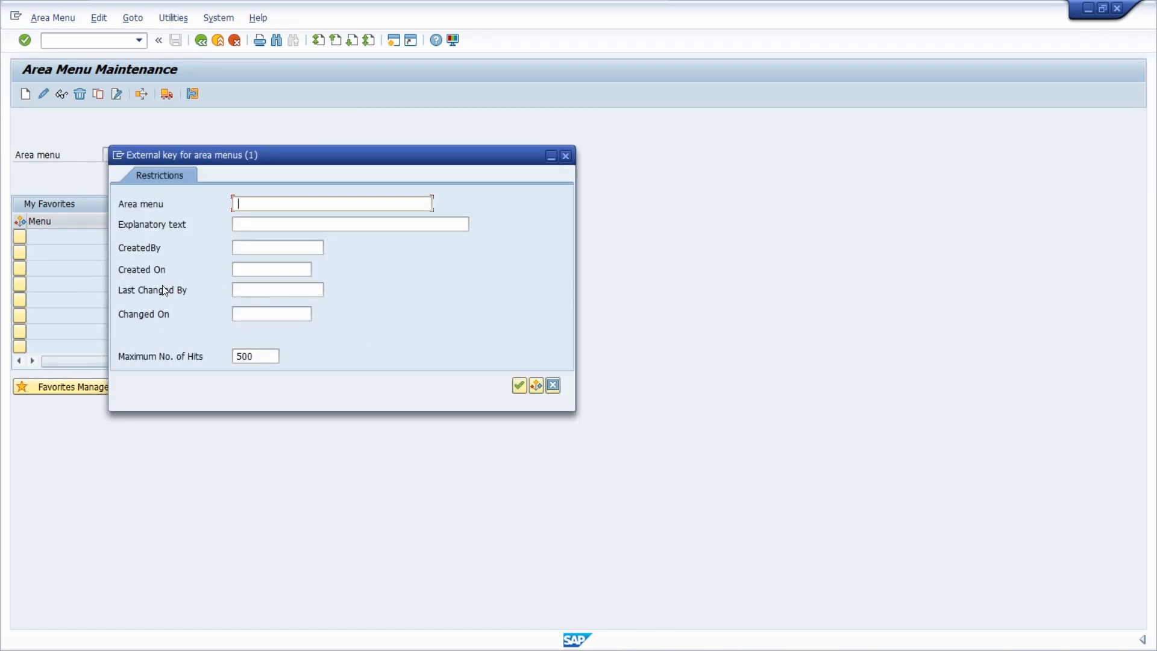
click(248, 224)
text(*Idoc*)
key(BackSpace)
key(BackSpace)
key(BackSpace)
key(BackSpace)
text(Doc*)
click(518, 386)
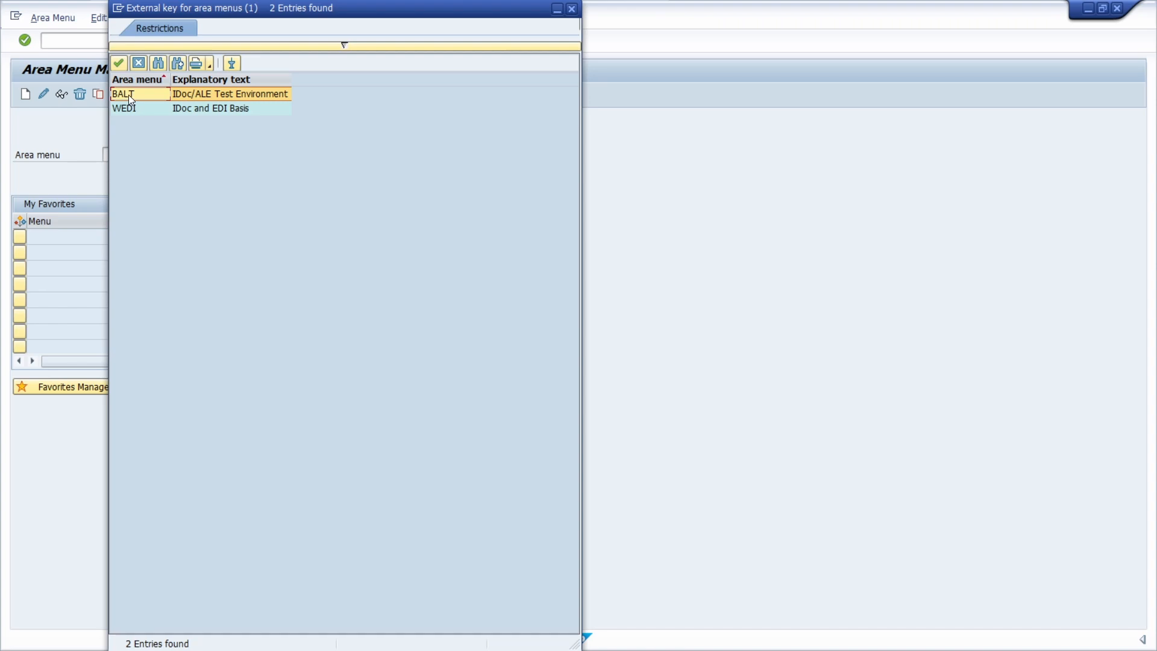
click(571, 9)
Step: Return to SAP Easy Access, open the area menu BALT and expand its Outbox folder
click(69, 41)
text(/n)
key(Return)
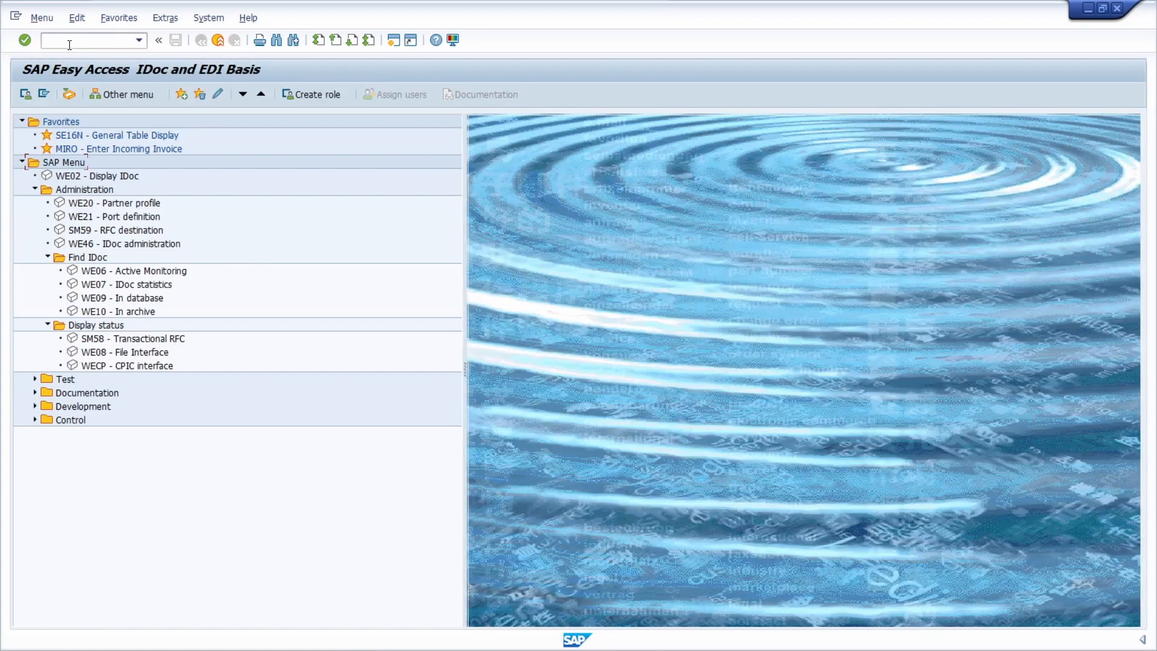
text(bale)
key(Return)
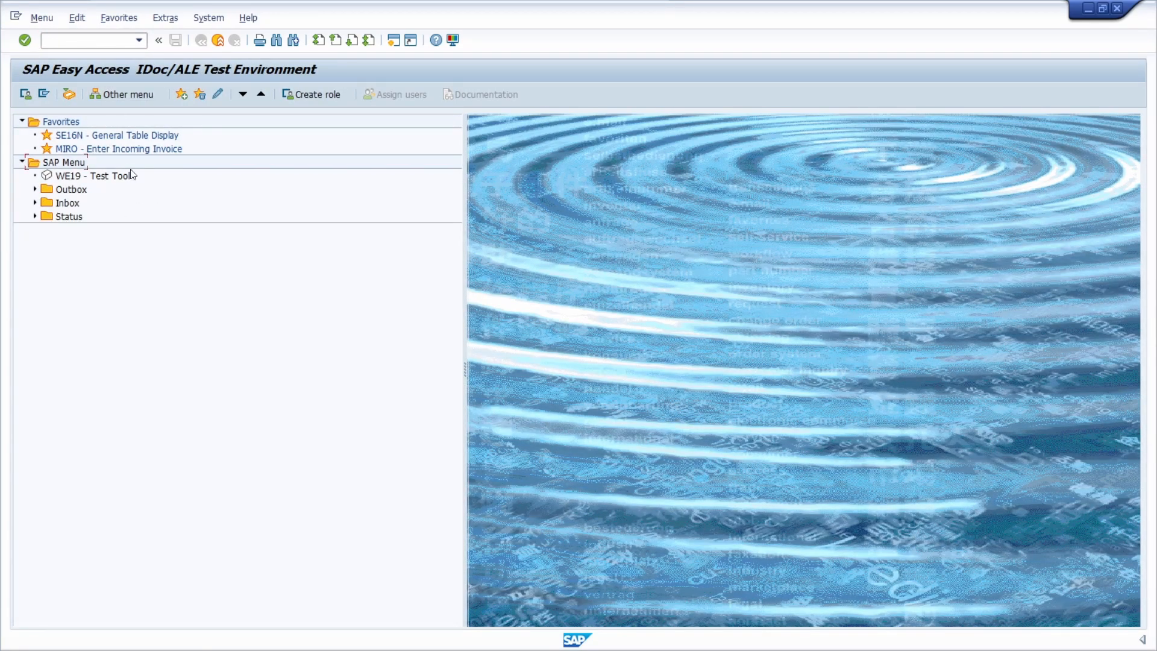
click(35, 191)
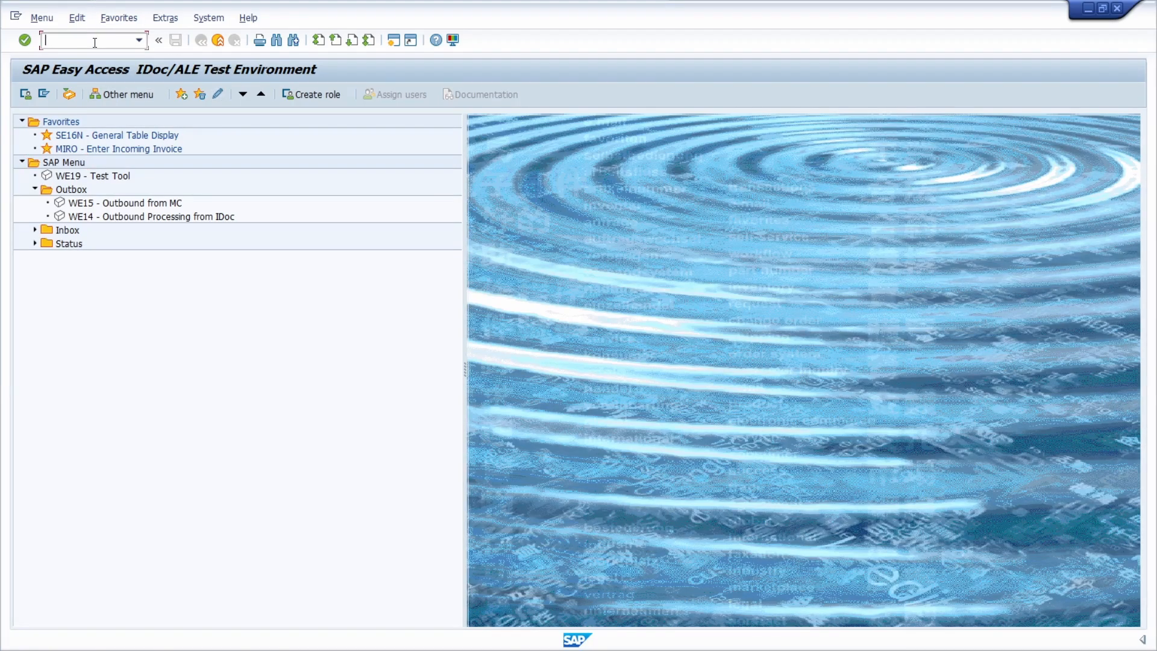
Step: Enter the command /nsu3, but open the own user data through the system's user profile functions instead
text(/nsu3)
click(209, 18)
mouse_move(240, 75)
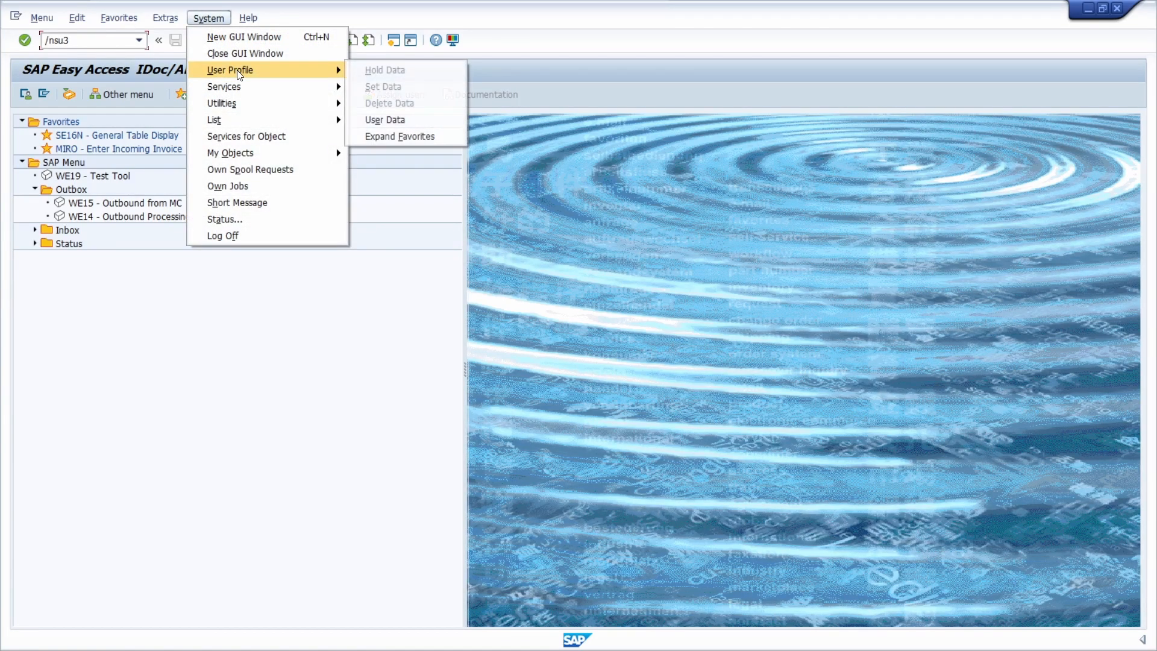
click(393, 118)
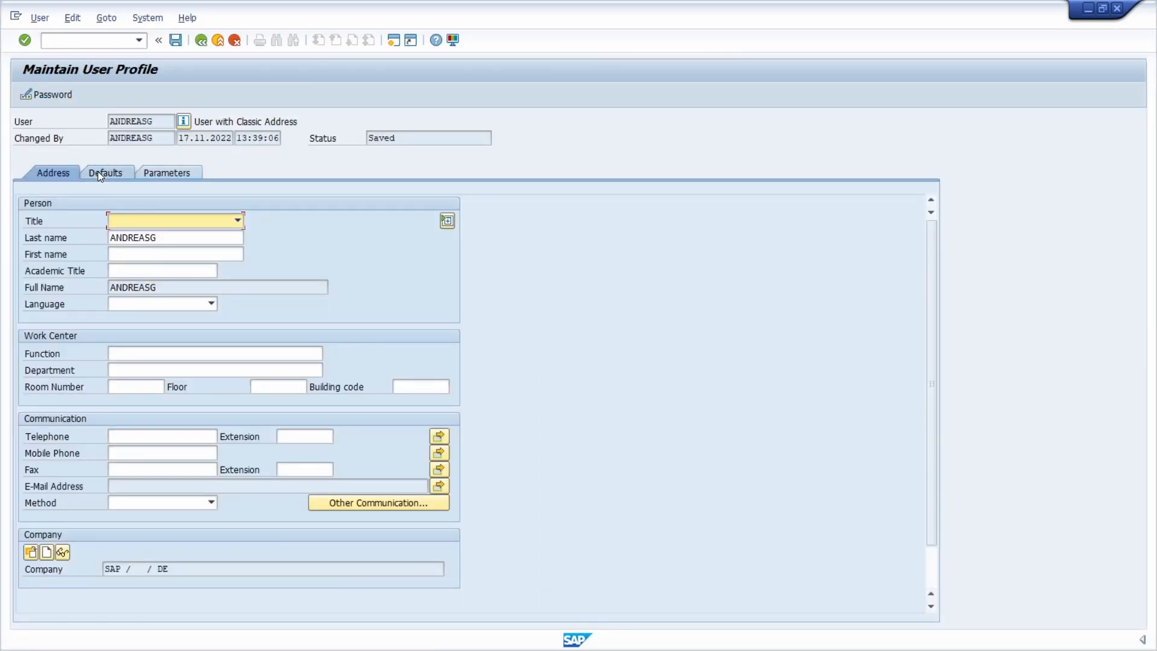
Step: Set the user's default Start menu to WEDI, save the profile and switch Easy Access to the SAP menu
click(99, 173)
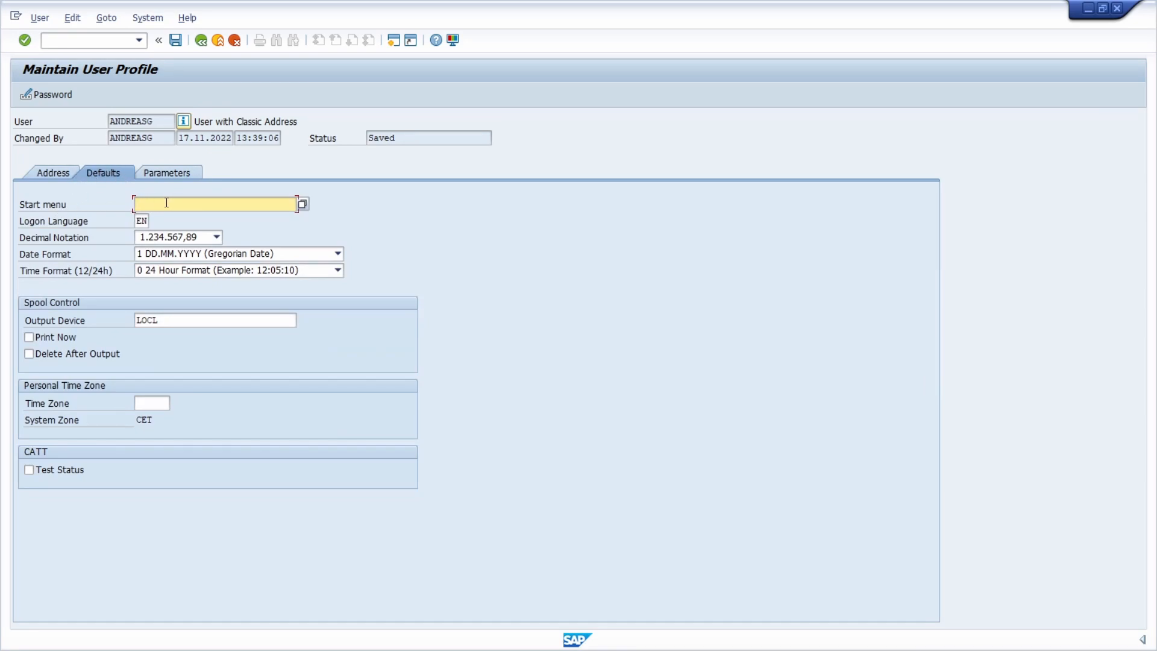
text(WEDI)
click(177, 41)
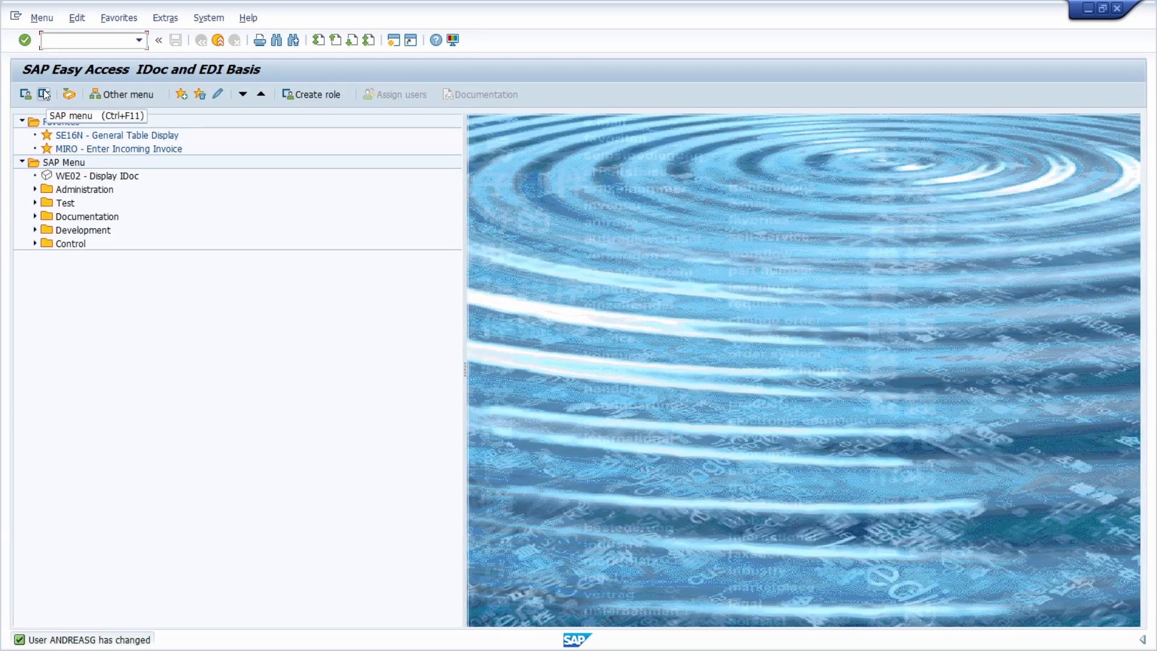
click(43, 93)
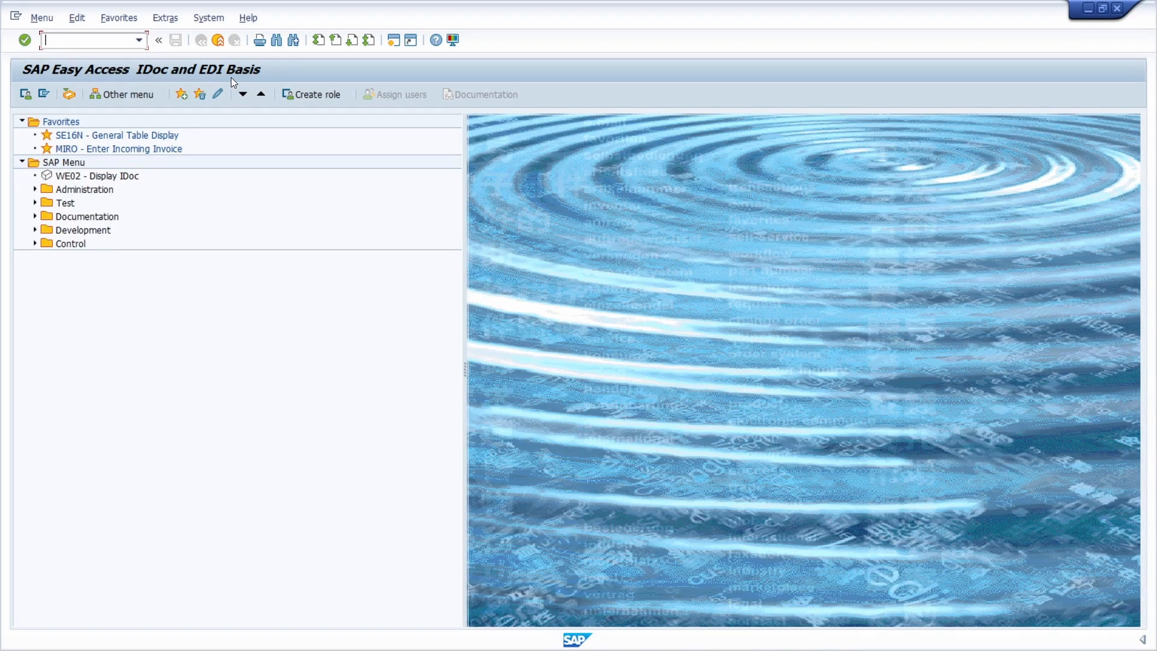
Step: Open transaction SU3 and set the Start menu in the user defaults to S000
text(su3)
key(Return)
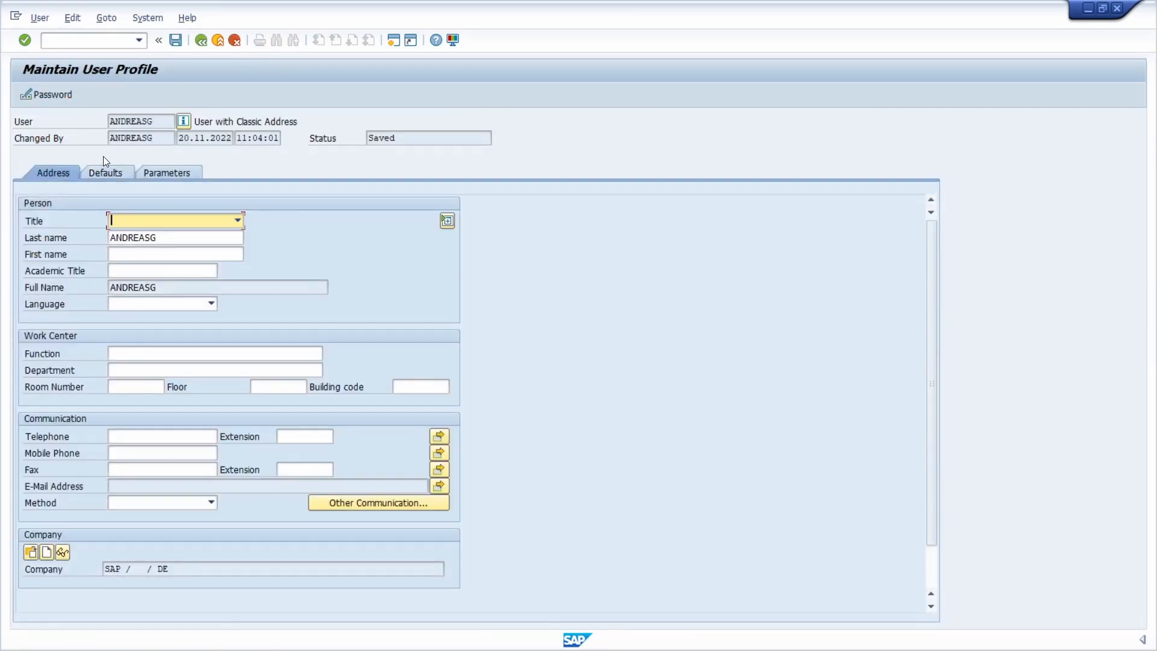
click(106, 172)
key(BackSpace)
click(166, 207)
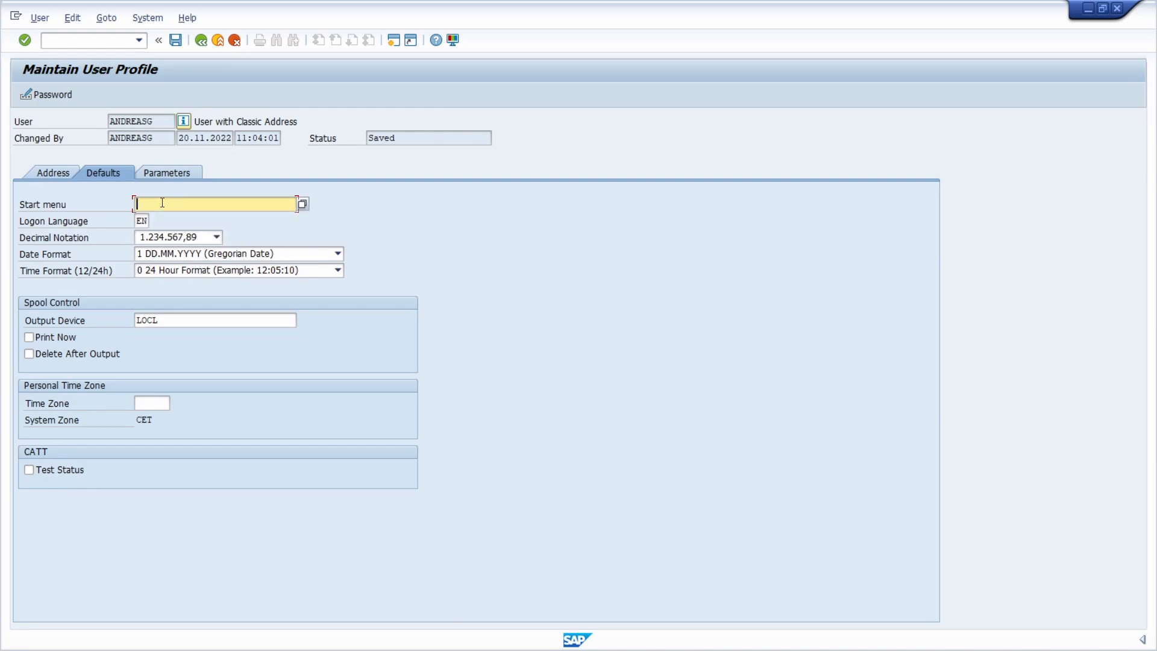
text(S000)
double_click(167, 203)
Step: Leave the user profile and open Area Menu Maintenance with the command /nse43
click(91, 40)
text(/nse1)
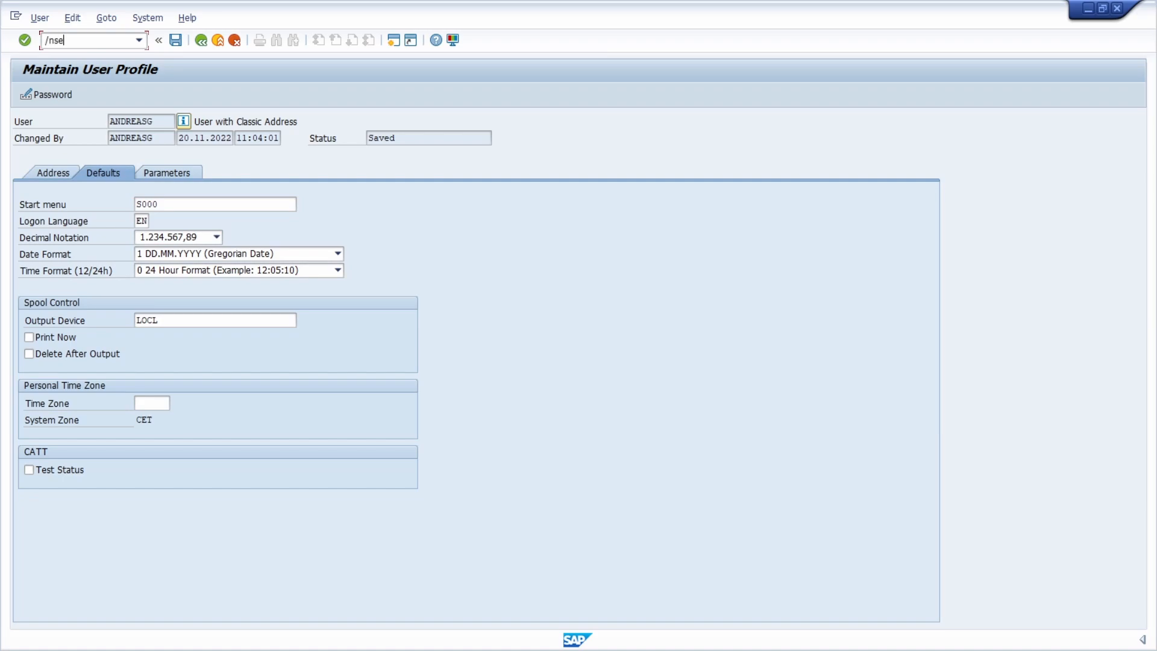
key(BackSpace)
text(43)
key(Return)
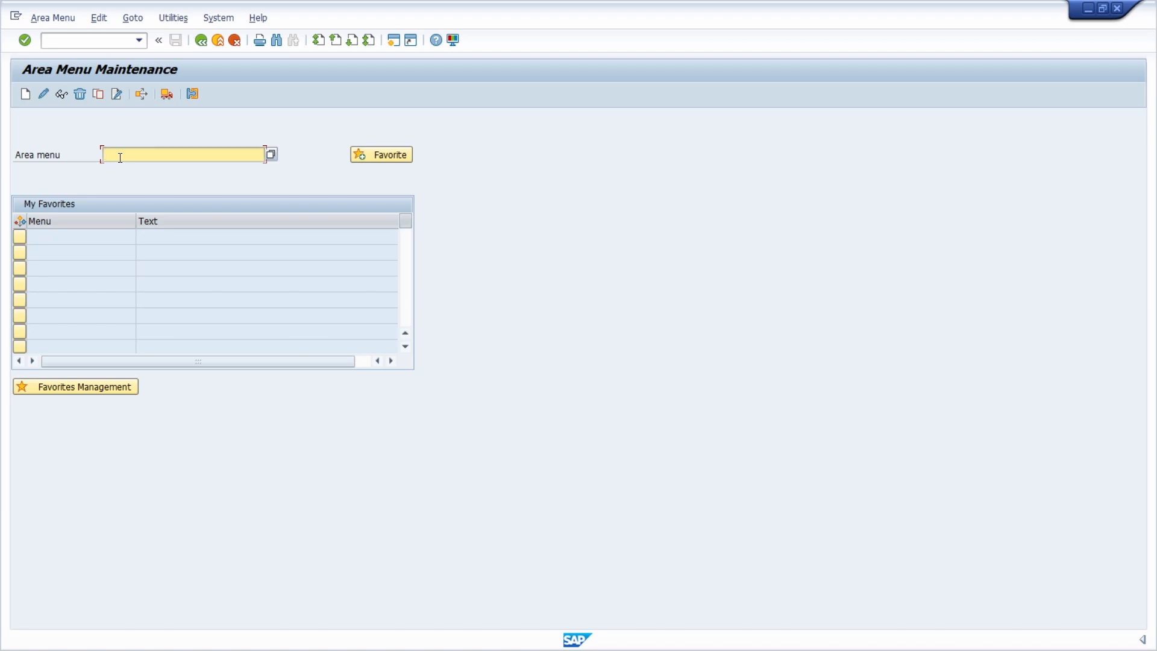
Step: Create the area menu Z_ERP_UP with the description ERP UP
text(z_erp_up)
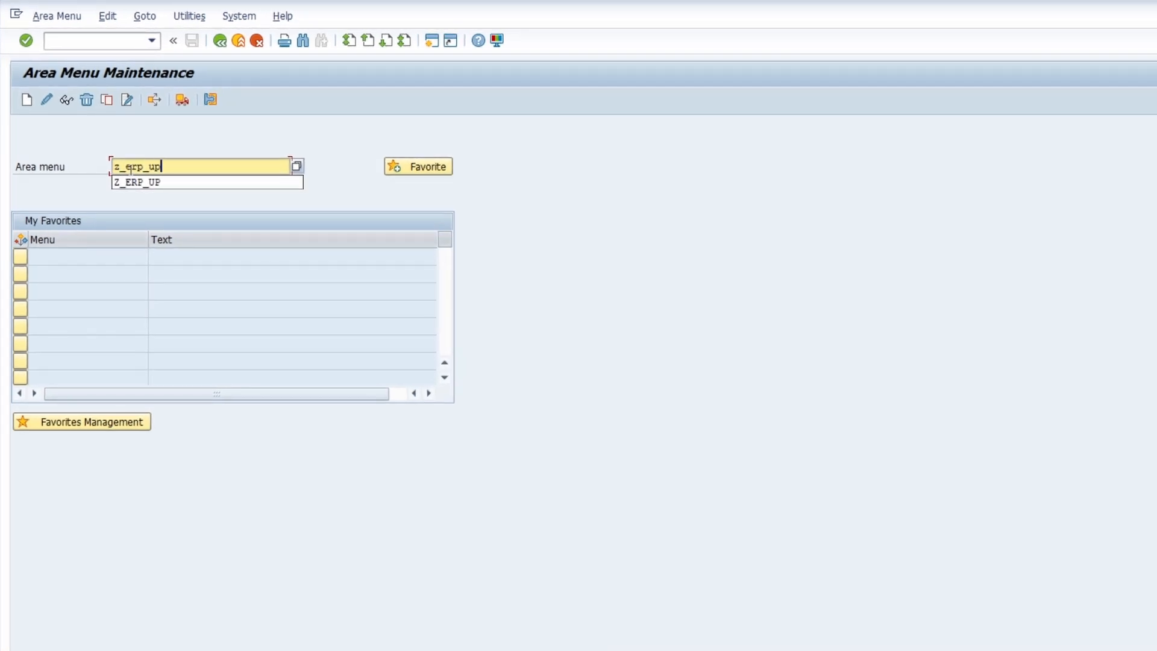
click(26, 103)
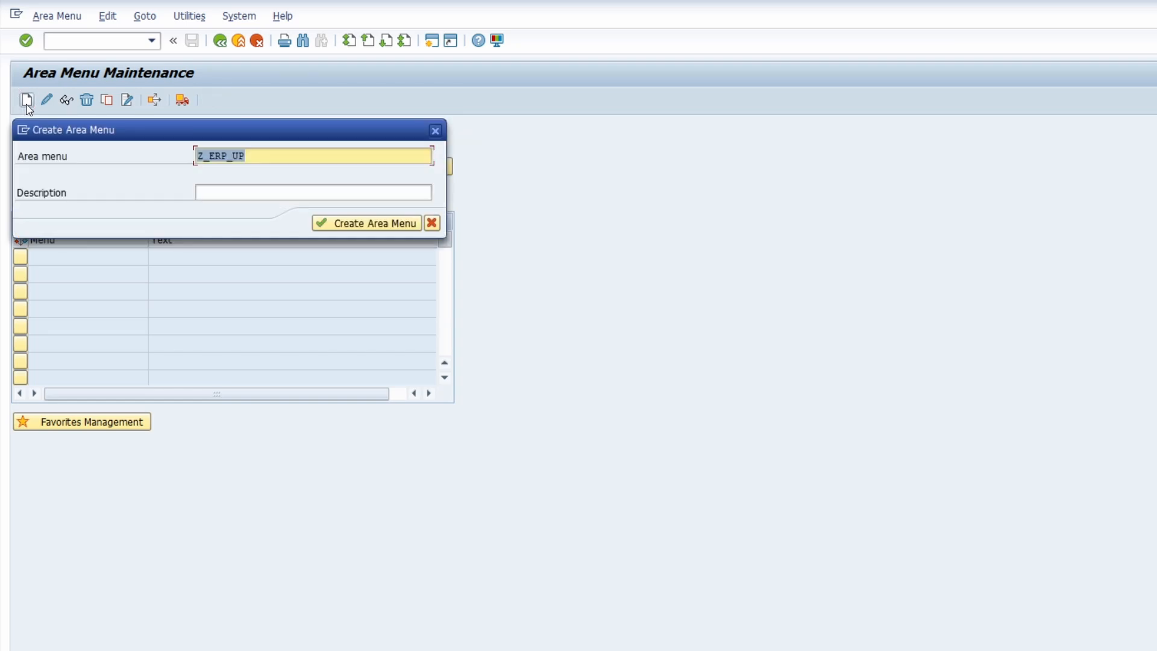
click(235, 193)
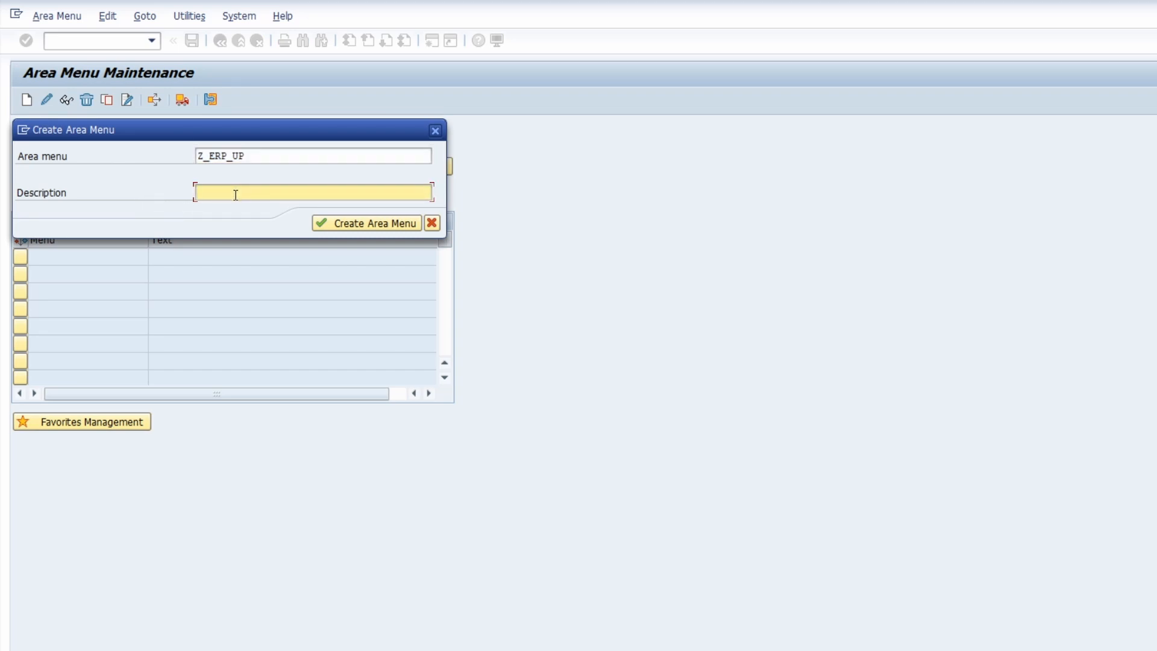
text(ERP UP)
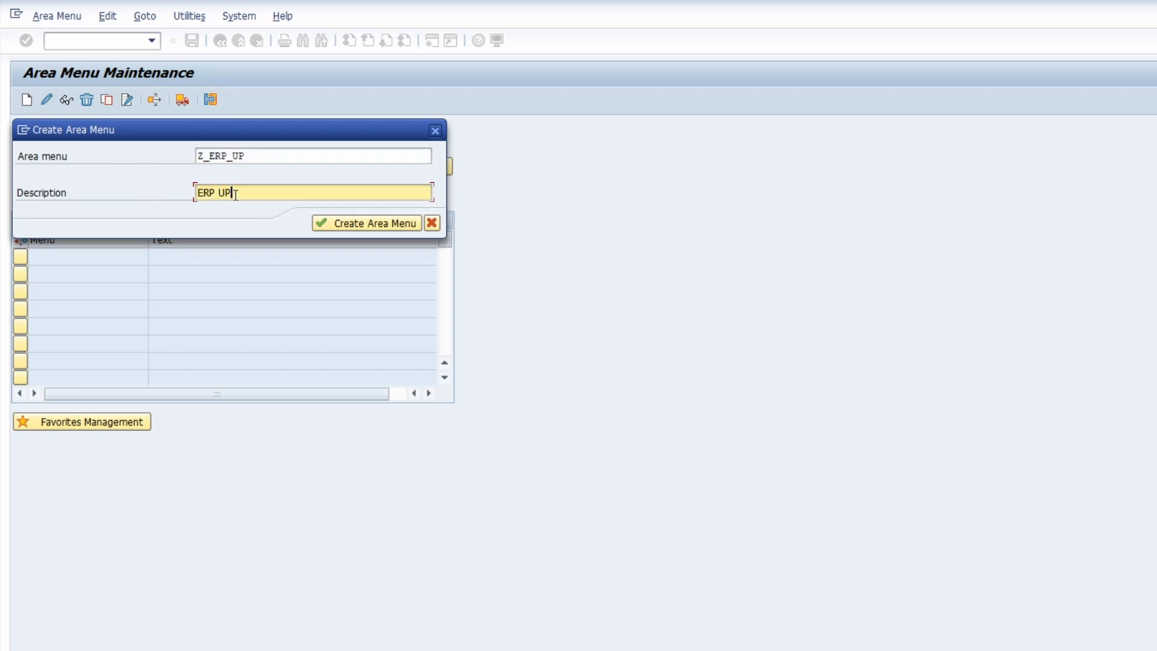
click(339, 225)
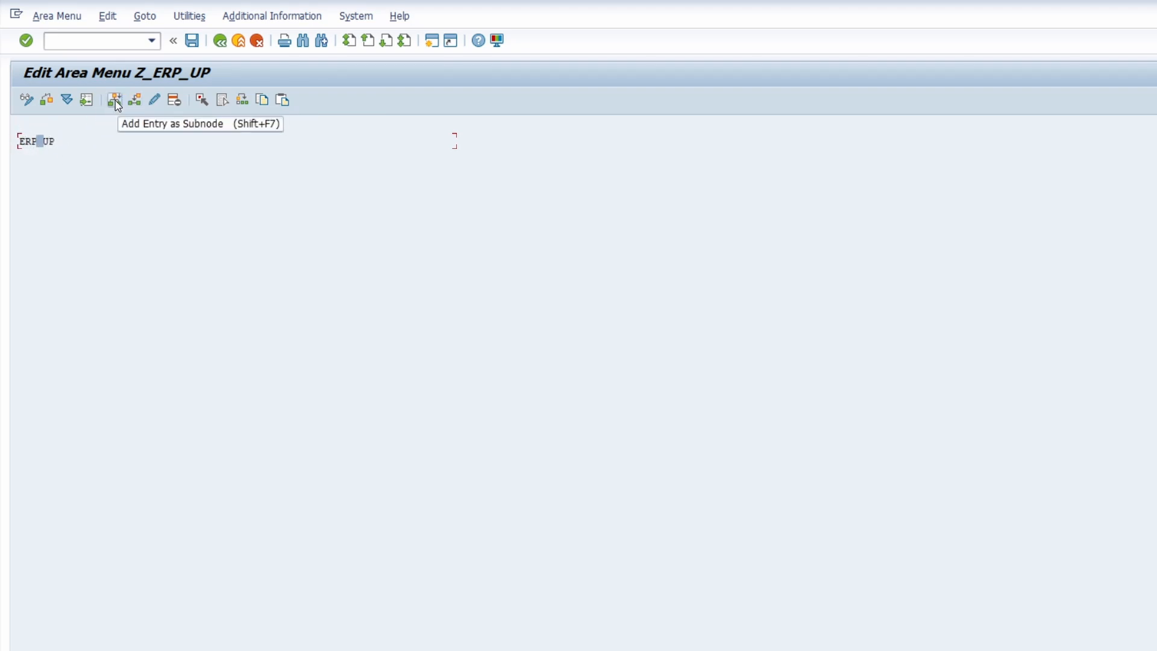
Step: Add two folder entries named Folder 1 and Folder 2 as subnodes of the ERP UP node
click(114, 100)
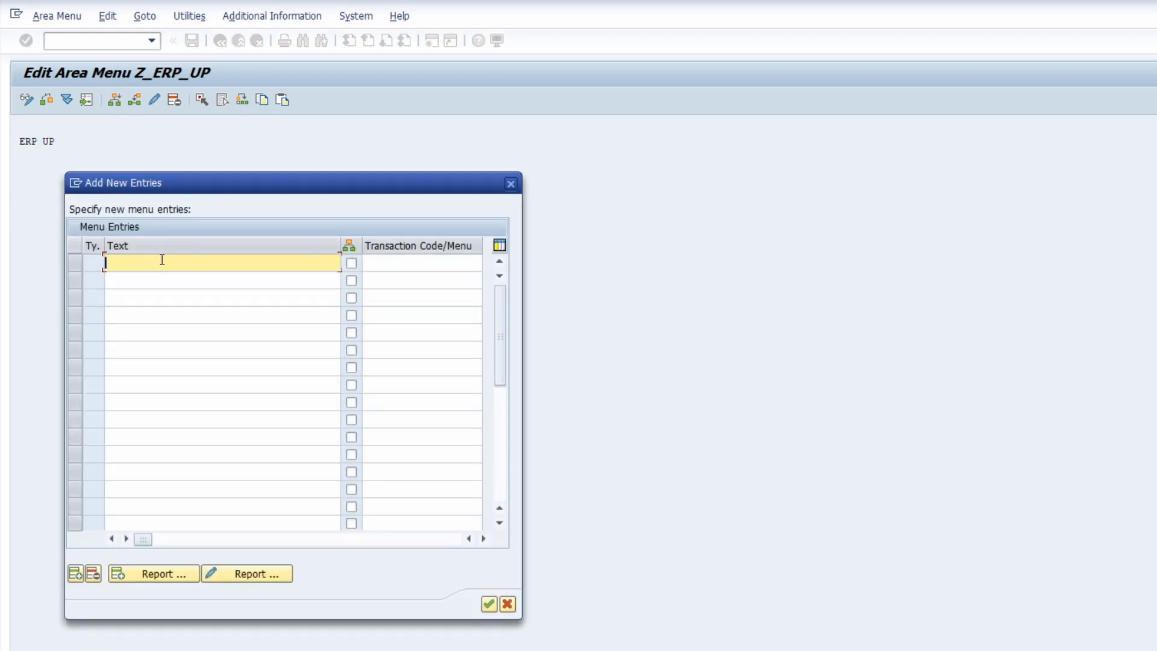
text(Folder 1)
click(159, 281)
text(Folder 2)
key(Return)
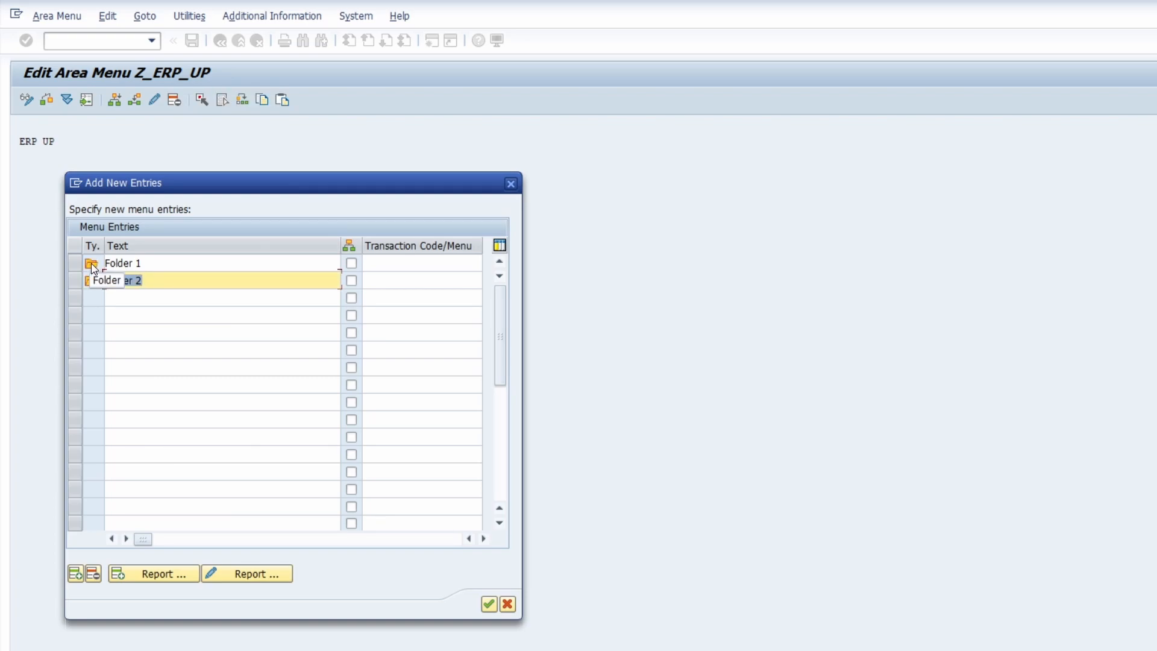
click(489, 605)
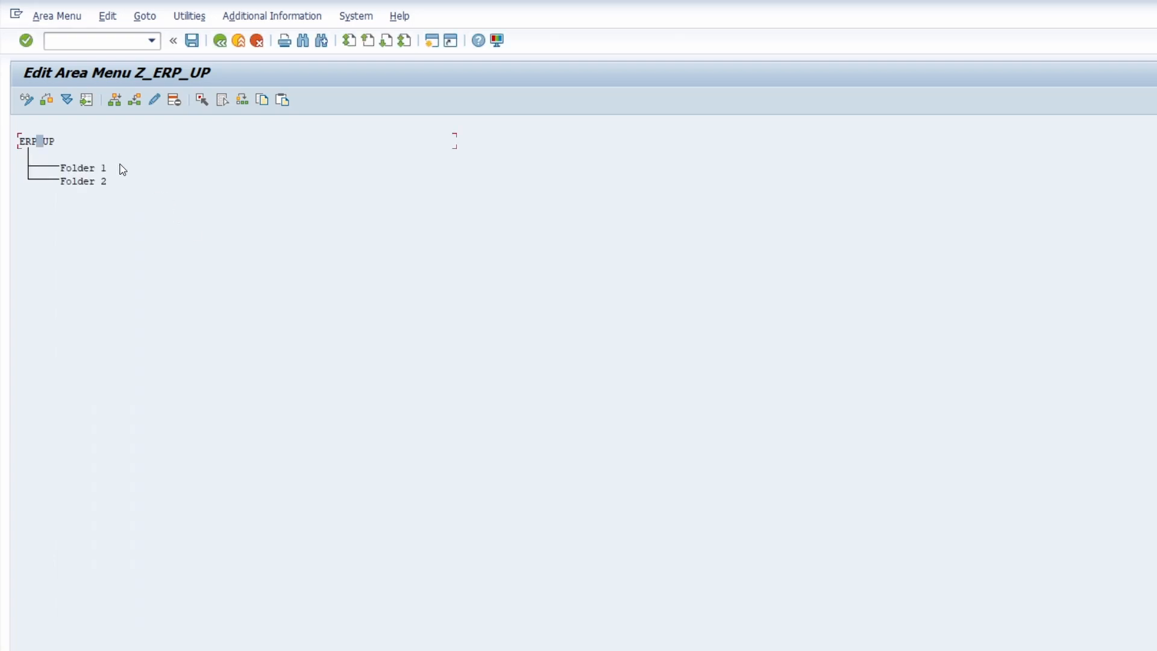
Step: Start adding subnode entries under Folder 1 with the texts MIRO and Data Browser
click(80, 168)
click(115, 100)
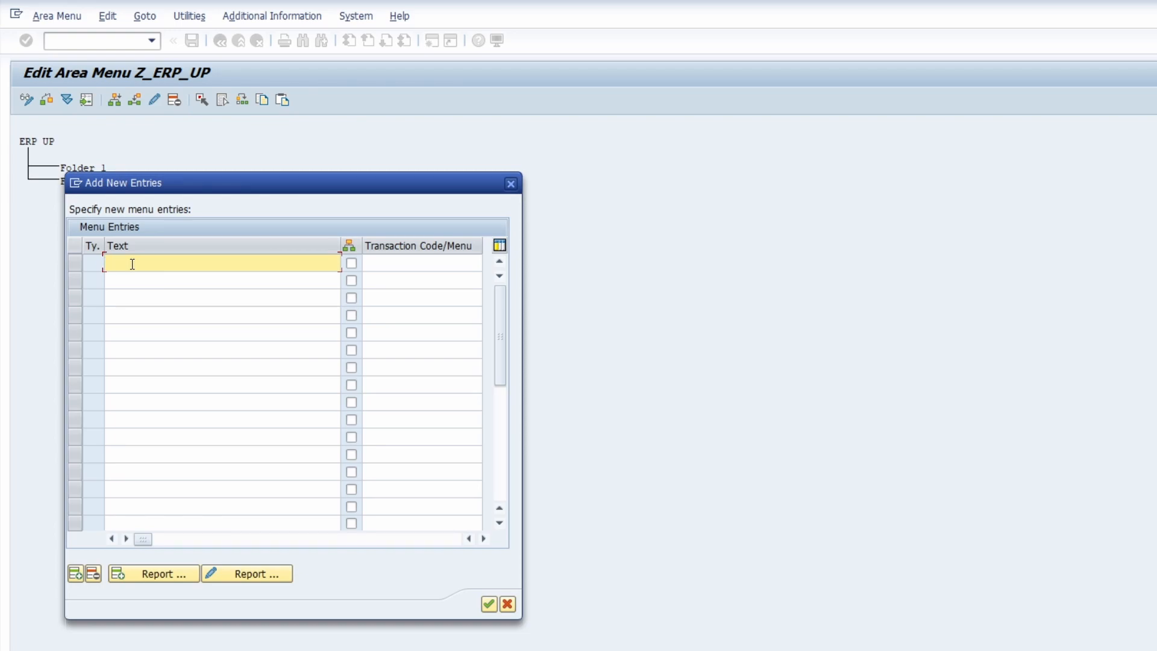
text(MIRO)
click(131, 284)
text(SE16N)
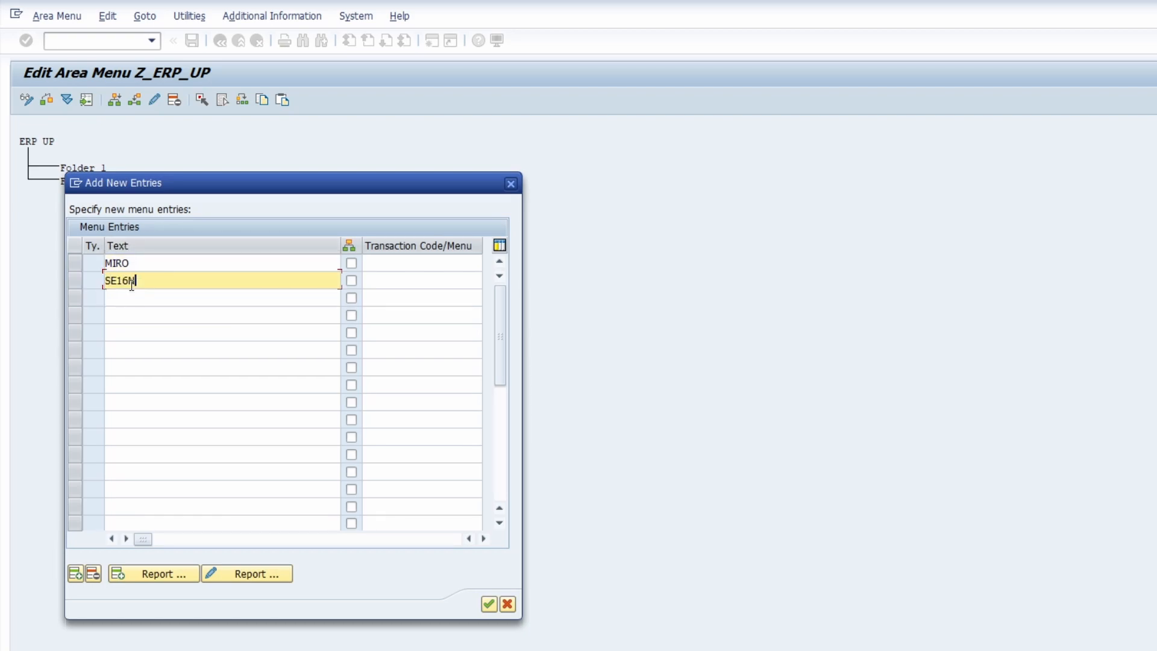
drag(146, 283, 64, 275)
text(D)
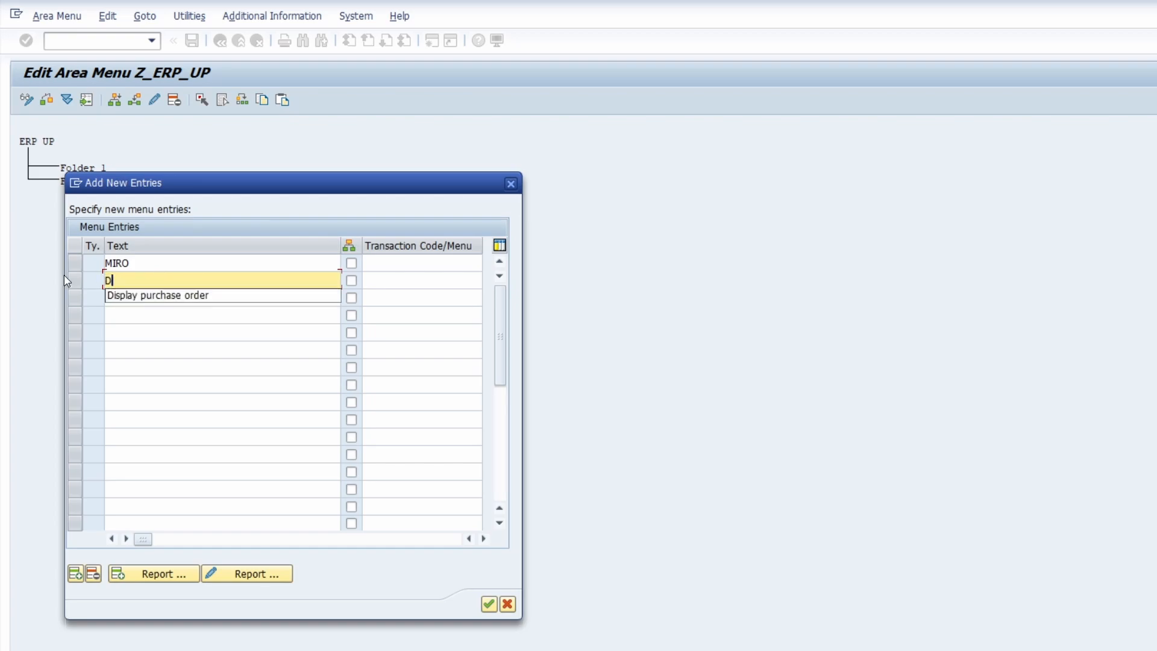
text(ata Browser)
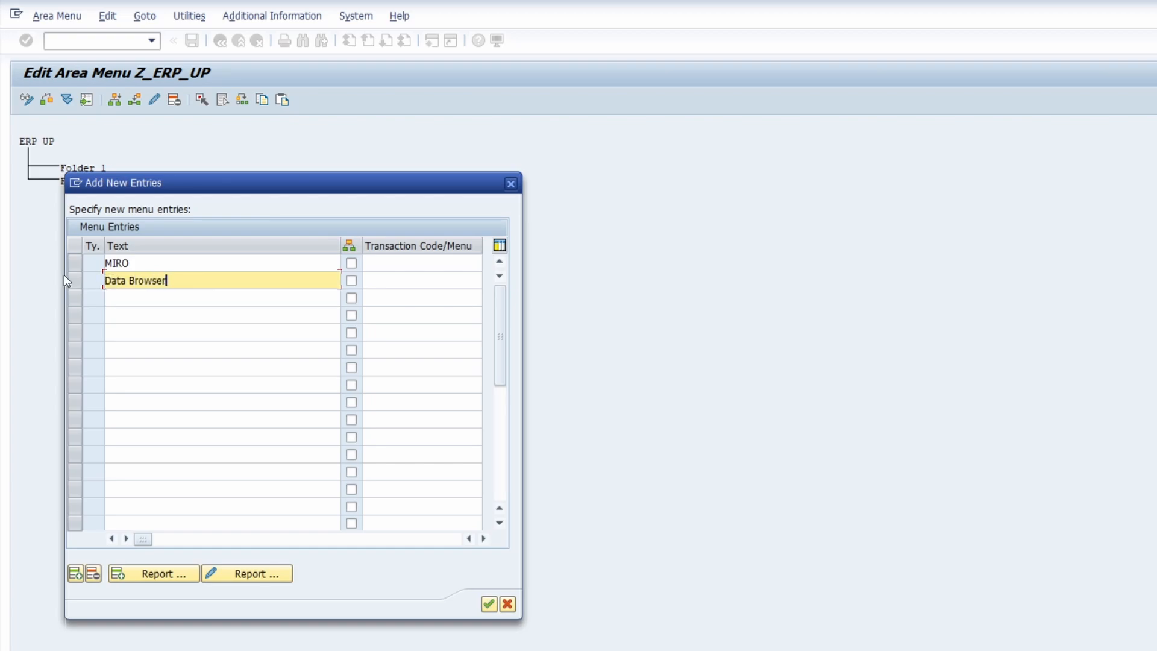
Step: Assign transaction code MIRO to the MIRO entry and SE16N to the Data Browser entry
click(420, 262)
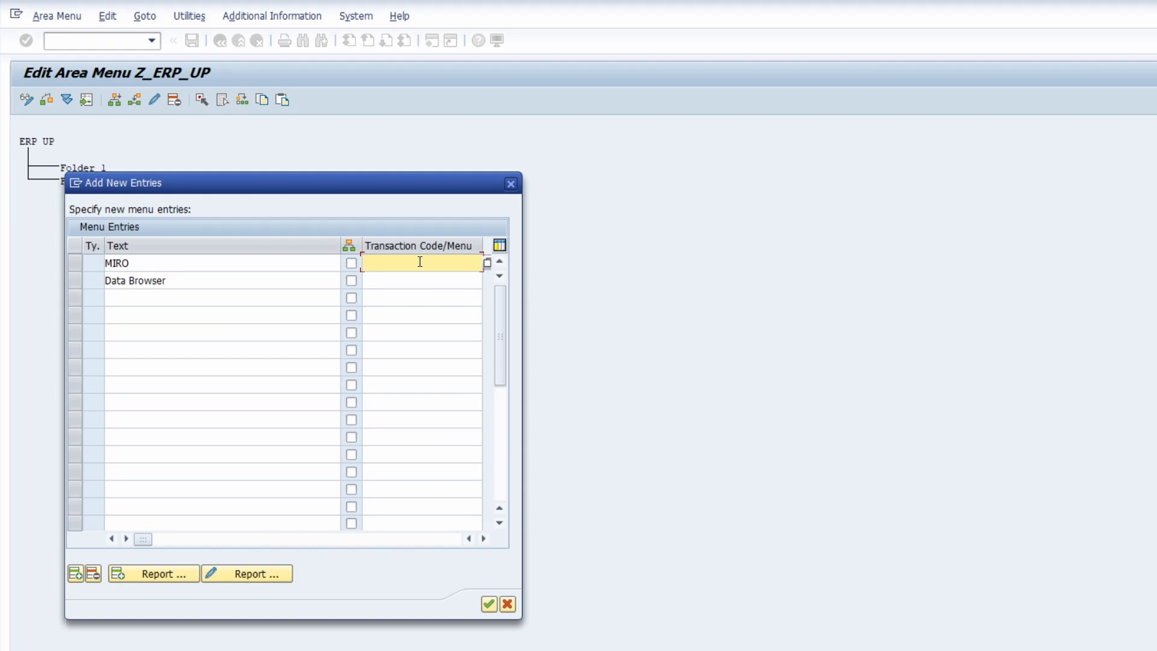
text(MIRO)
click(404, 284)
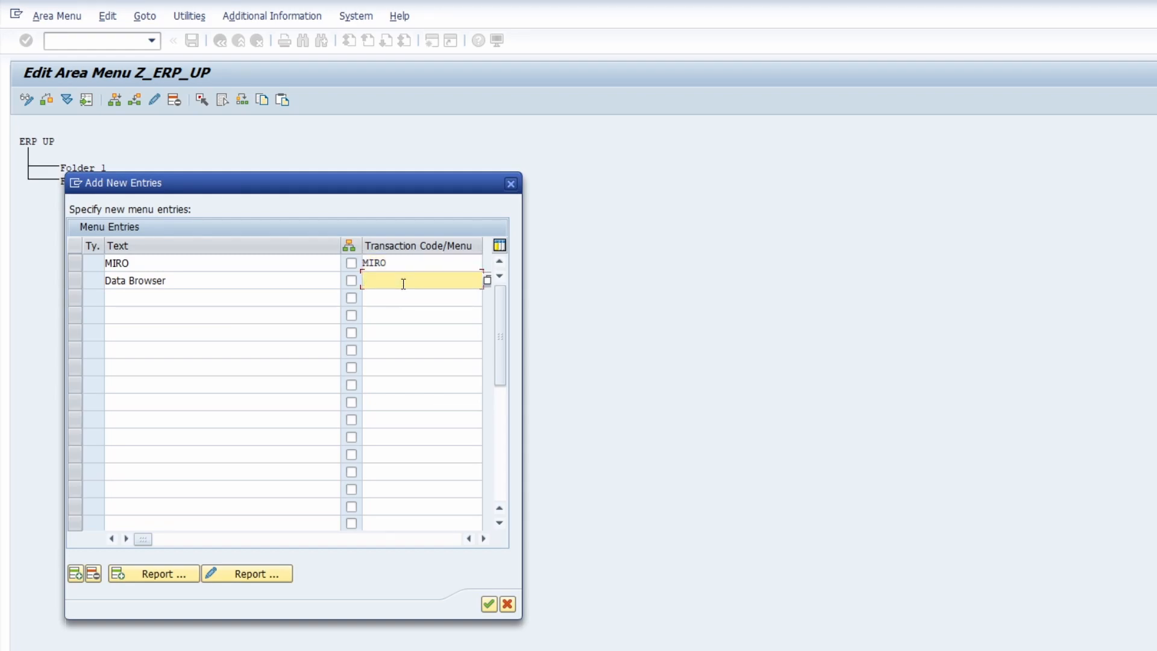
text(SE16N)
key(Return)
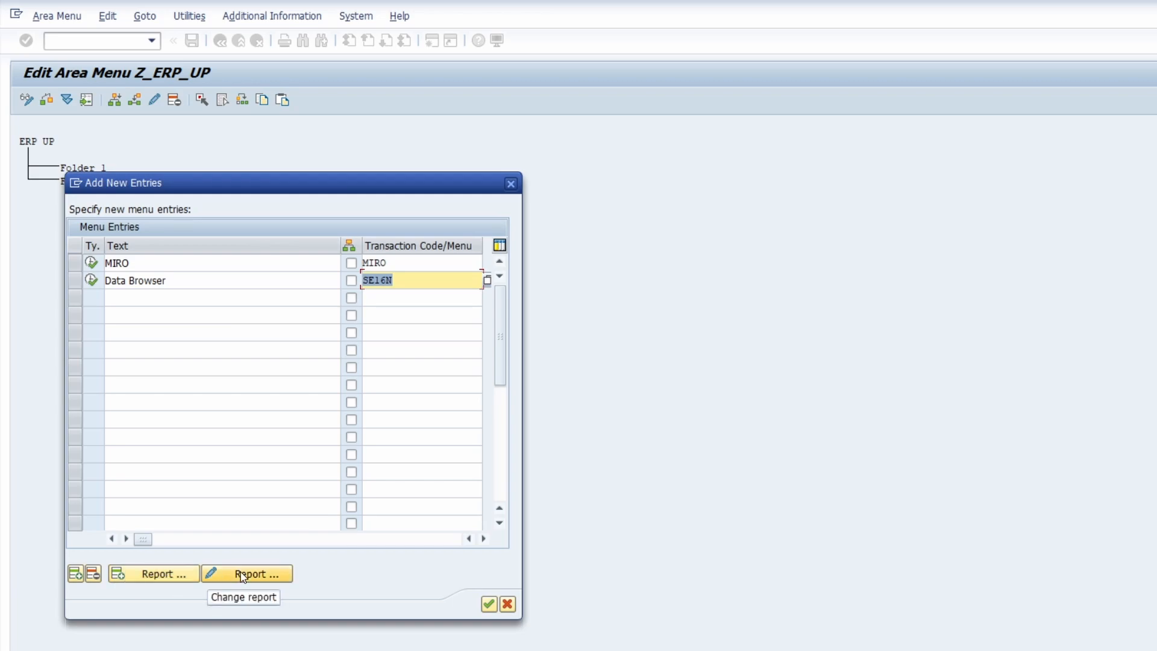
Step: Confirm the new Folder 1 entries and save the area menu in package $TMP
click(81, 264)
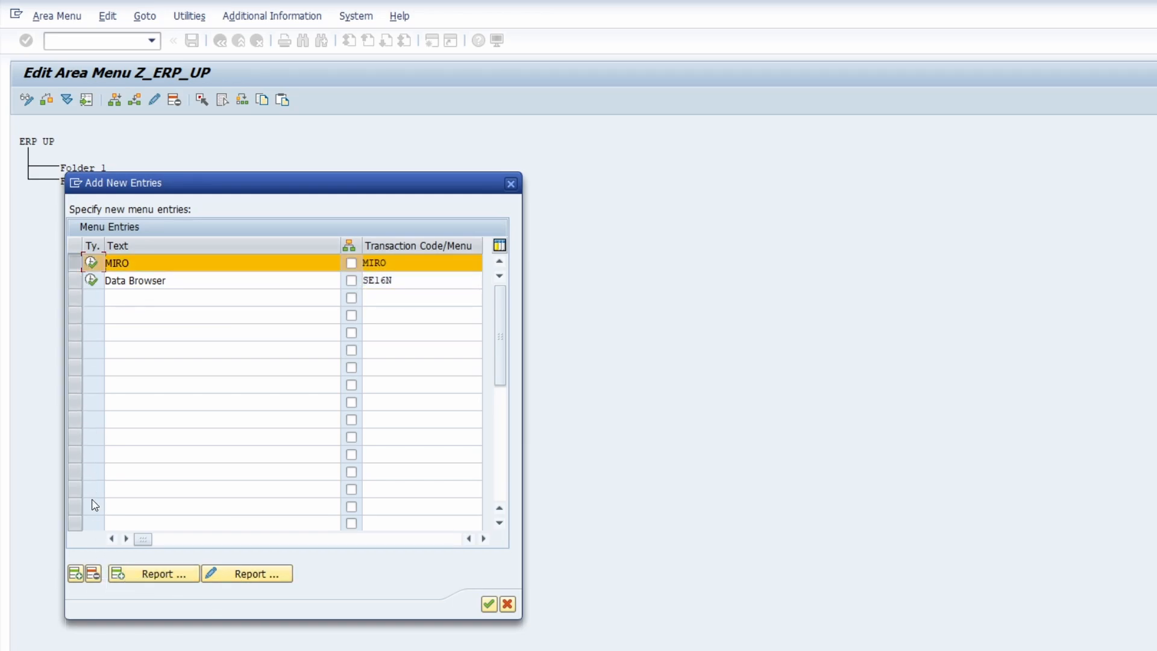
click(75, 263)
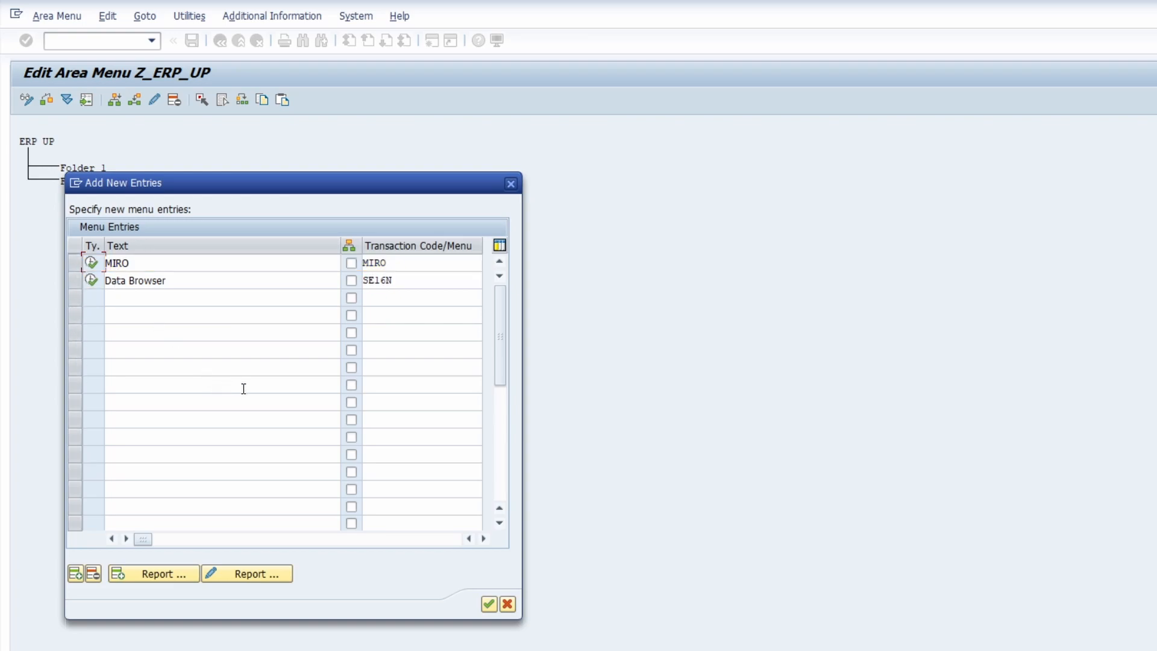
click(490, 606)
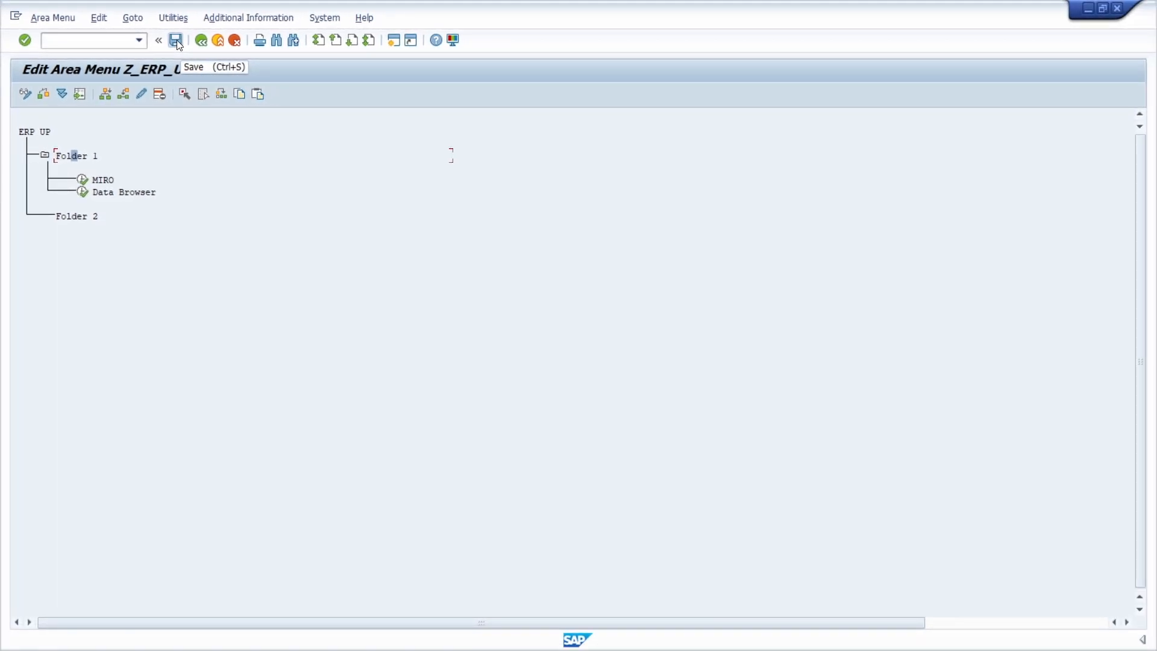
click(176, 40)
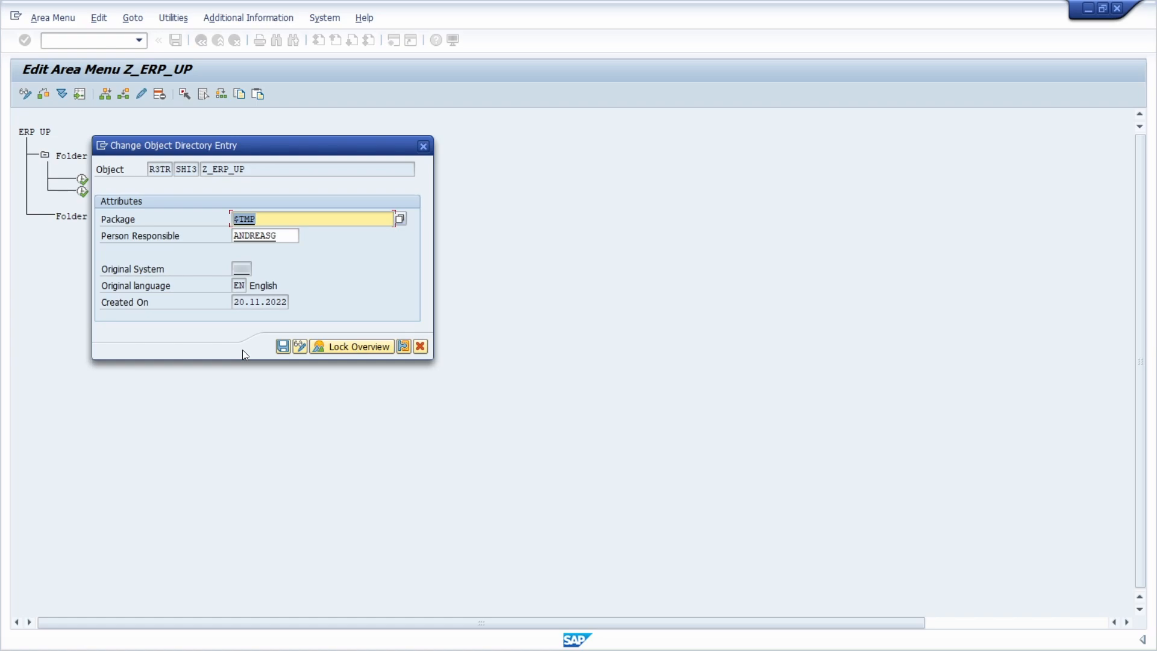
click(283, 348)
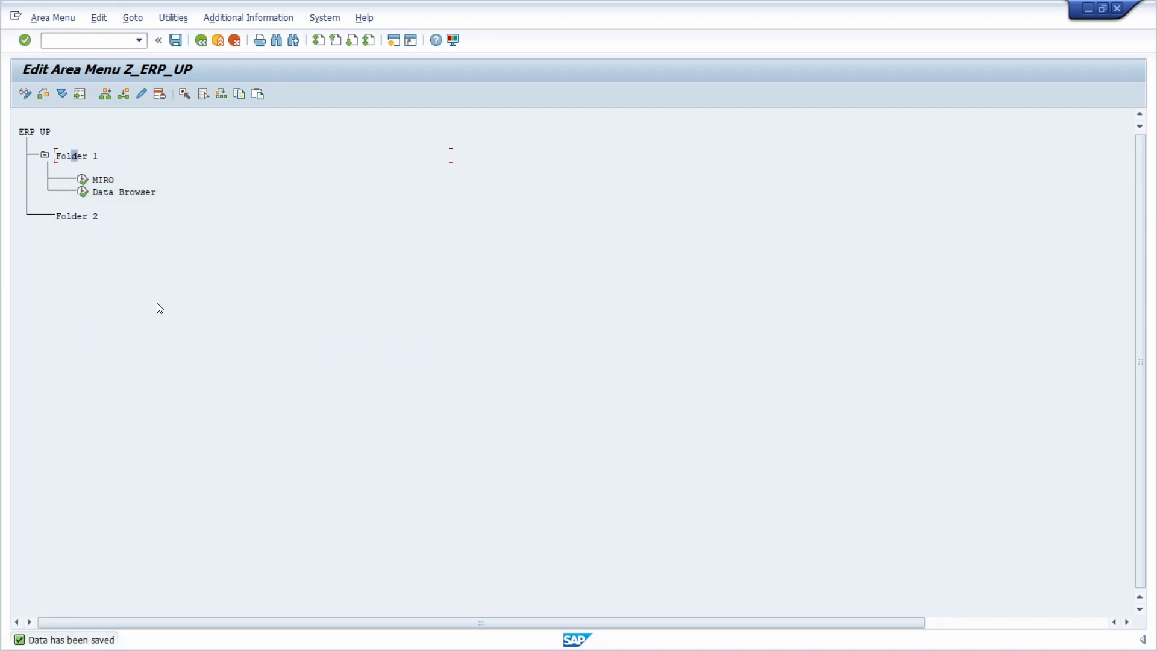
Step: Leave area menu maintenance with /n, open the area menu z_erp_up and expand Folder 1 to view its transactions
click(77, 41)
text(/n)
key(Return)
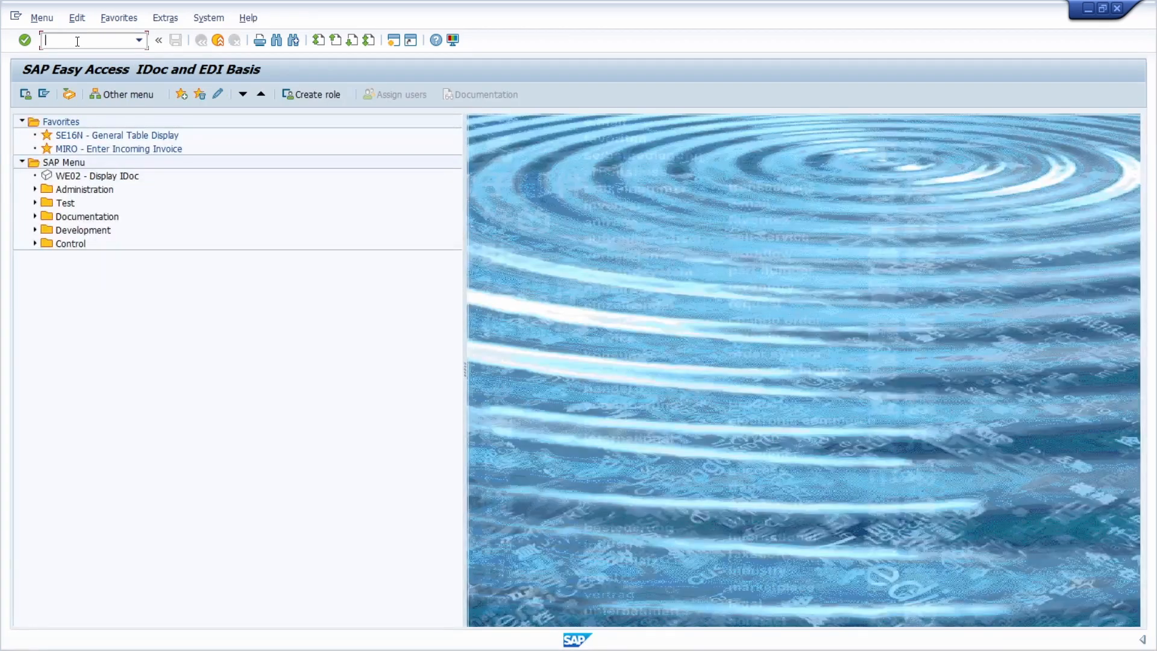
text(z_erp_up)
key(Return)
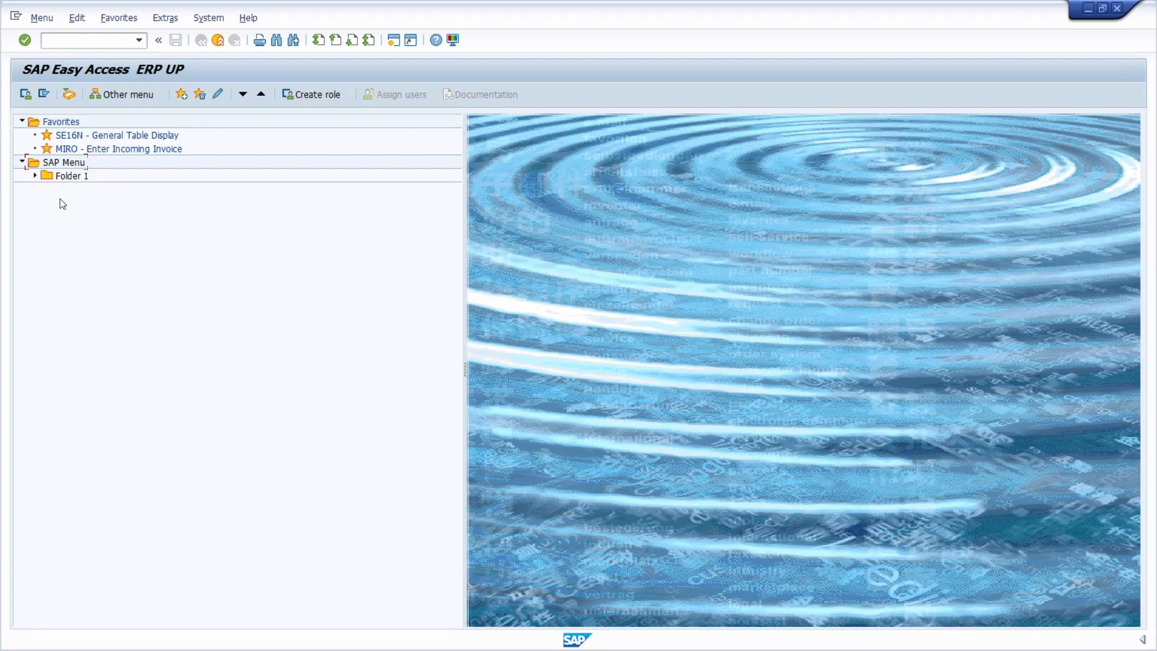
click(35, 176)
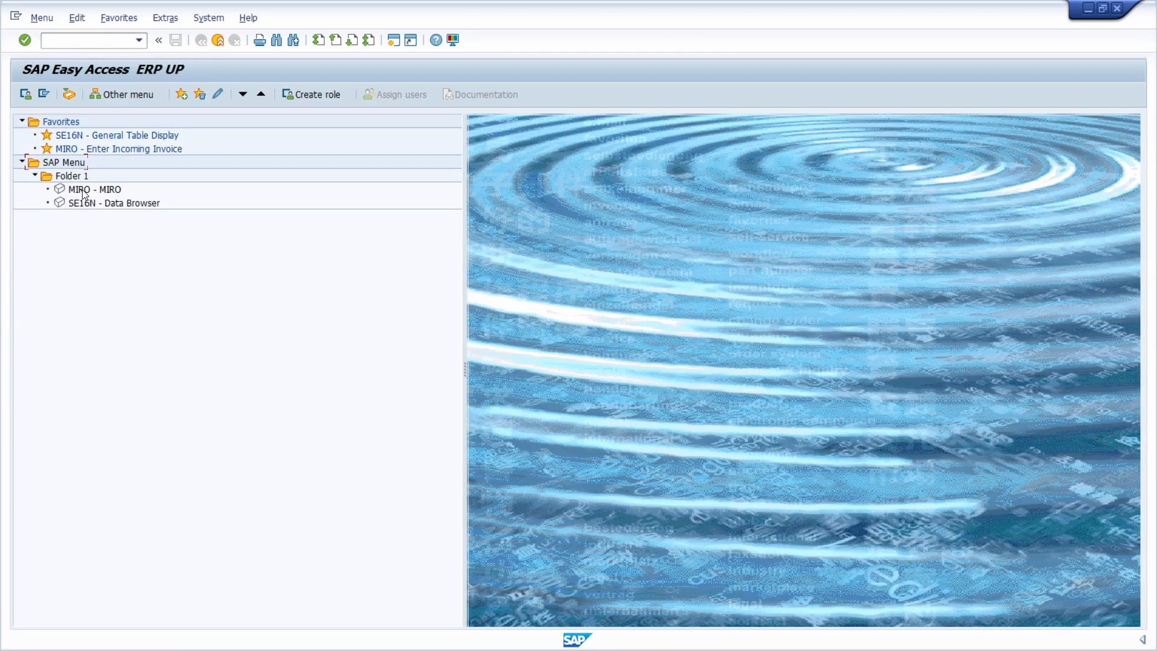
click(115, 190)
click(127, 204)
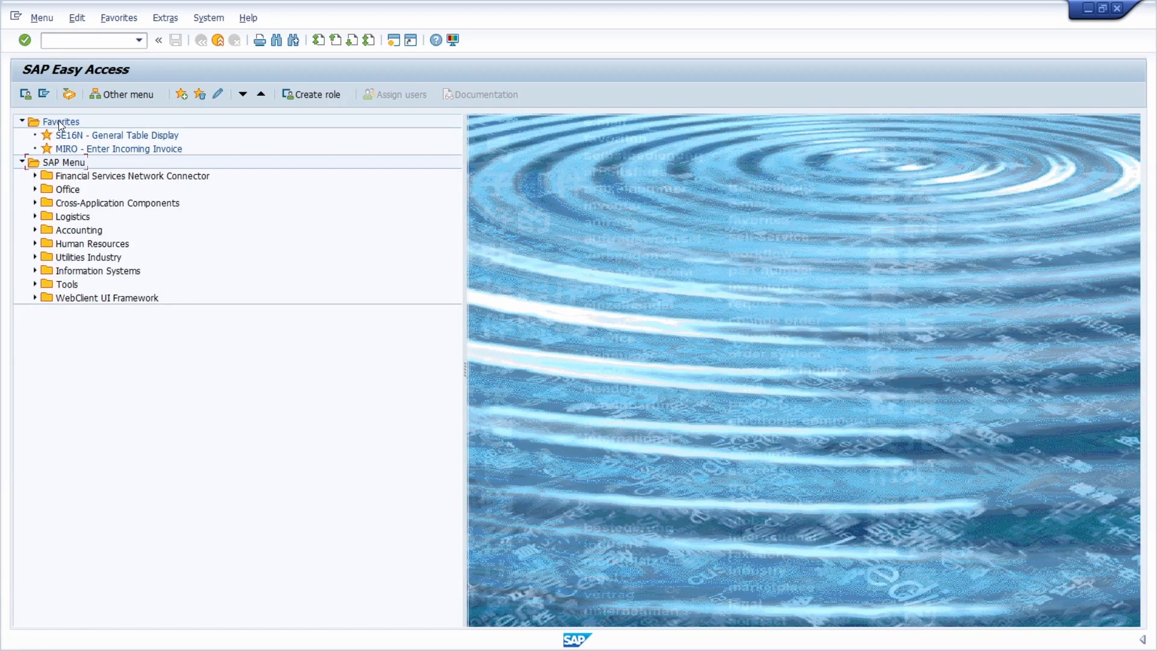
Step: Insert the transaction /UI2/FLP into the Favorites folder
right_click(60, 125)
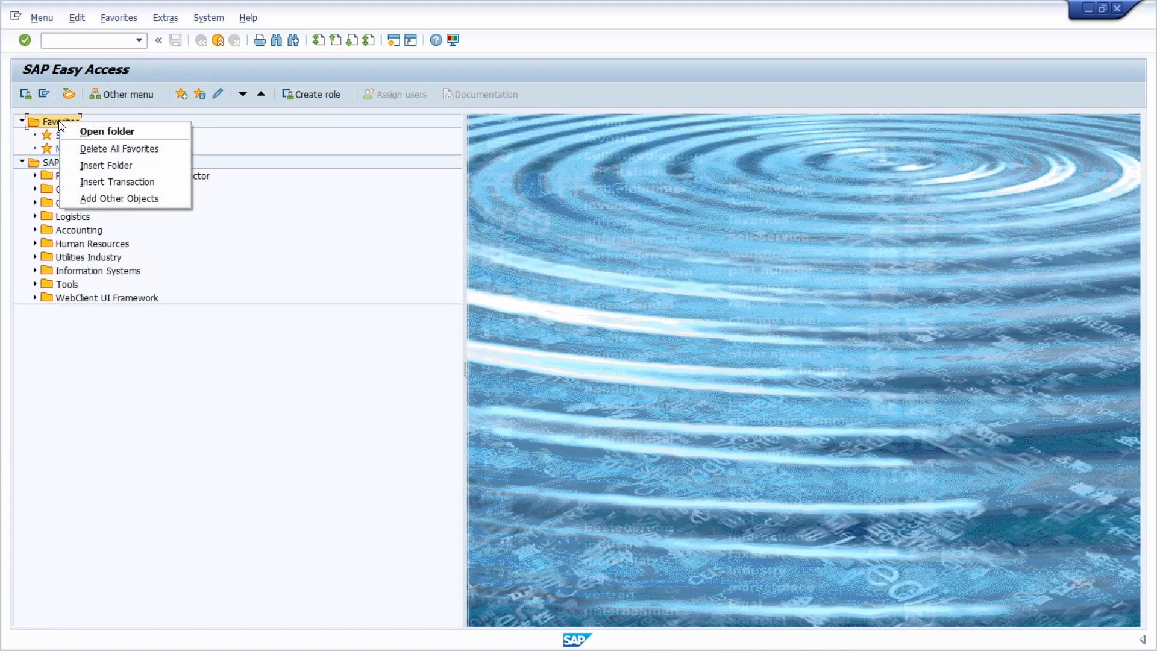
click(140, 182)
text(SE16)
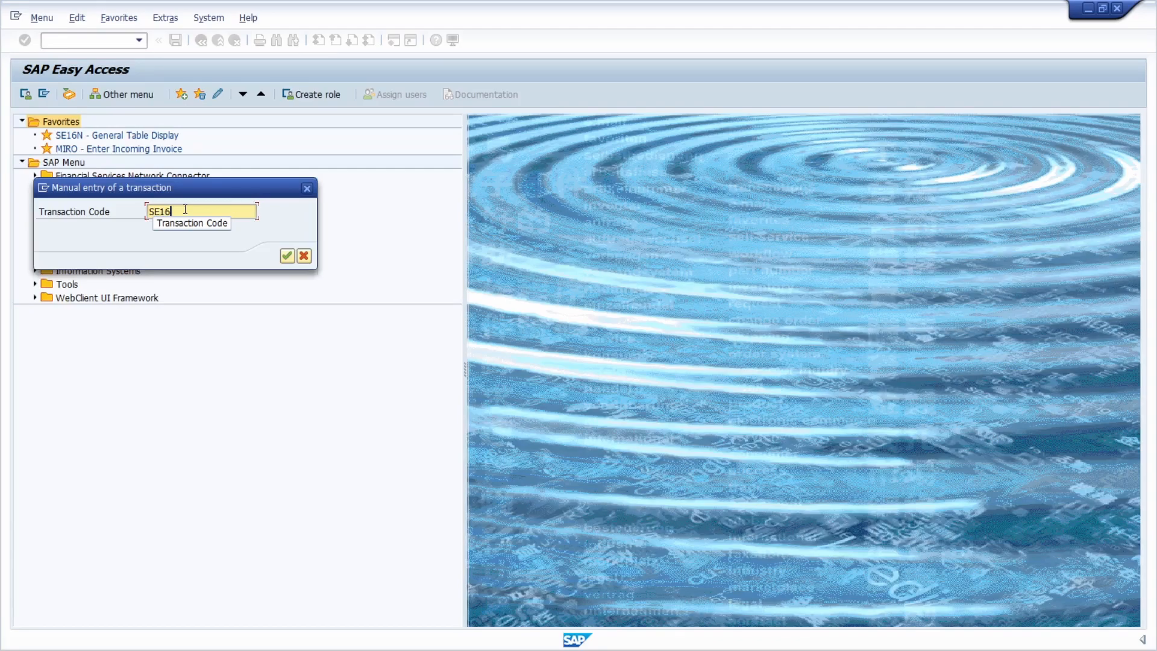
key(Left)
key(Left)
key(Left)
double_click(187, 211)
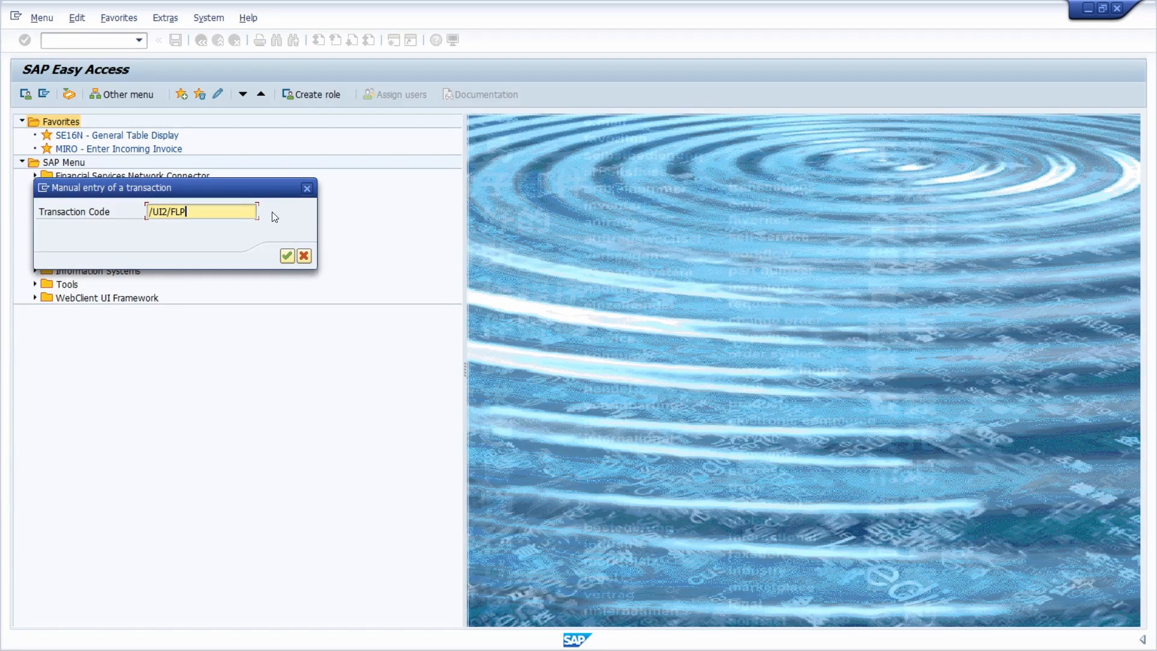
key(shift+Left)
key(shift+Left)
key(shift+Left)
key(shift+Left)
key(shift+Left)
key(shift+Left)
key(shift+Left)
key(shift+Left)
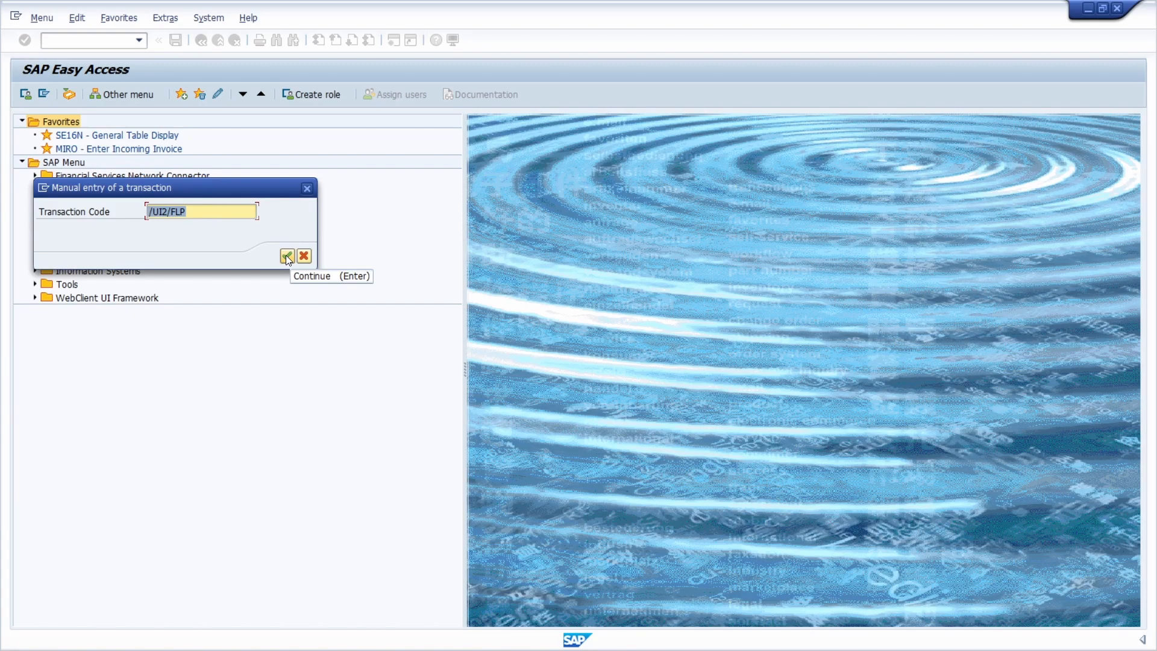
click(286, 255)
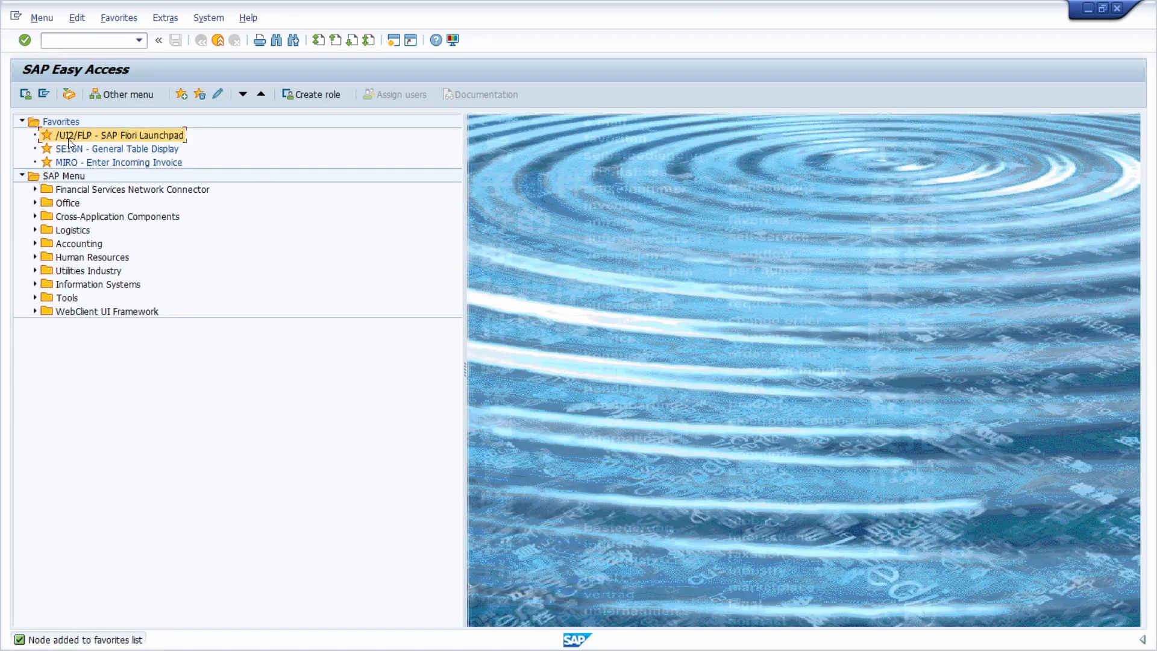
right_click(51, 122)
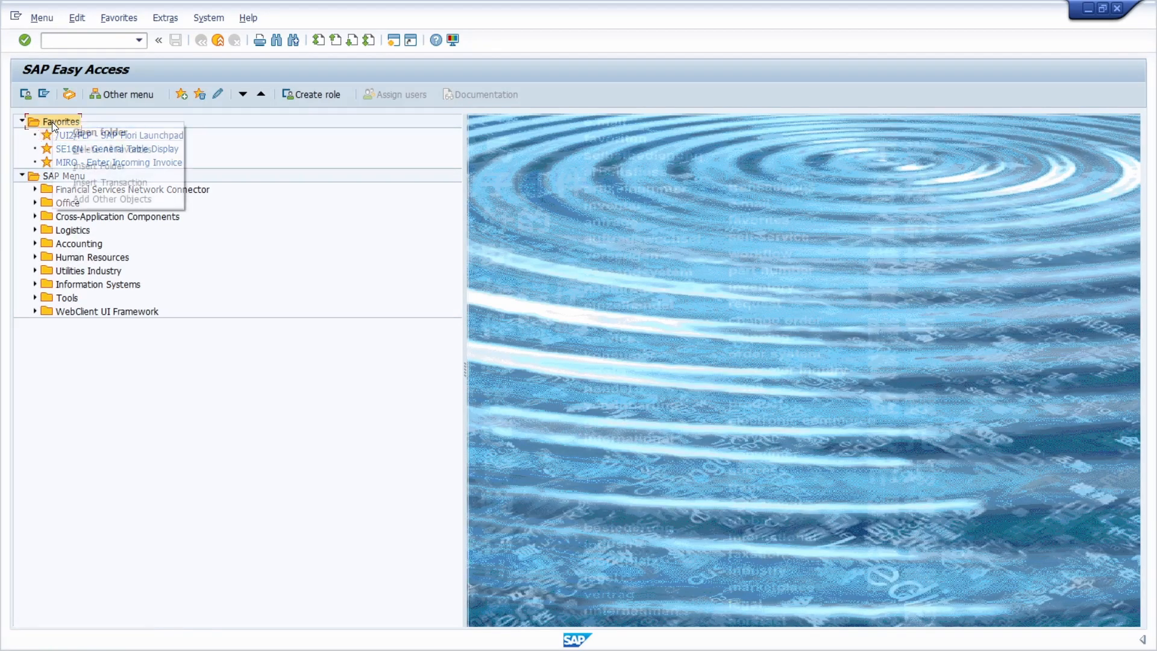
click(104, 203)
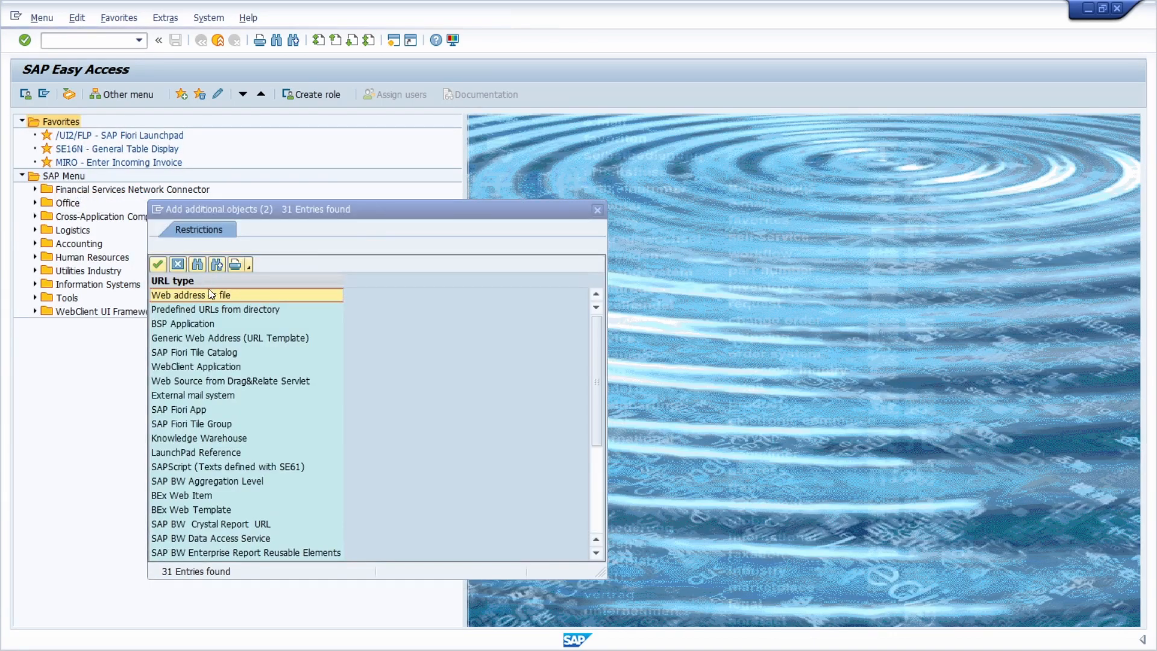
click(201, 294)
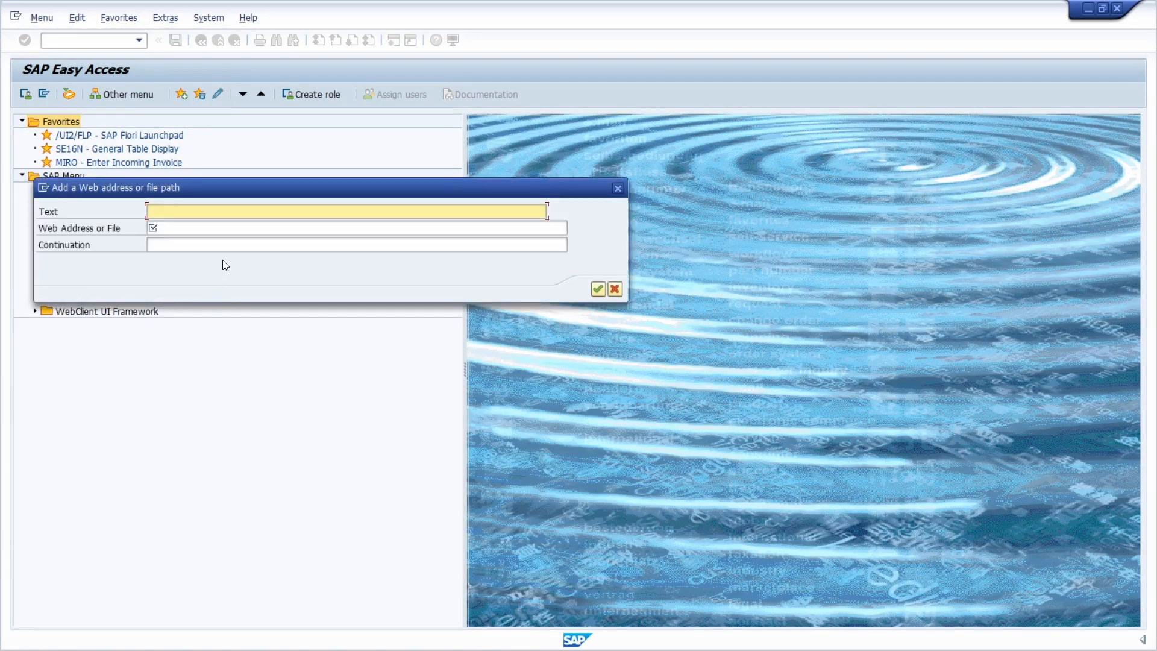
text(ERP UP)
click(181, 230)
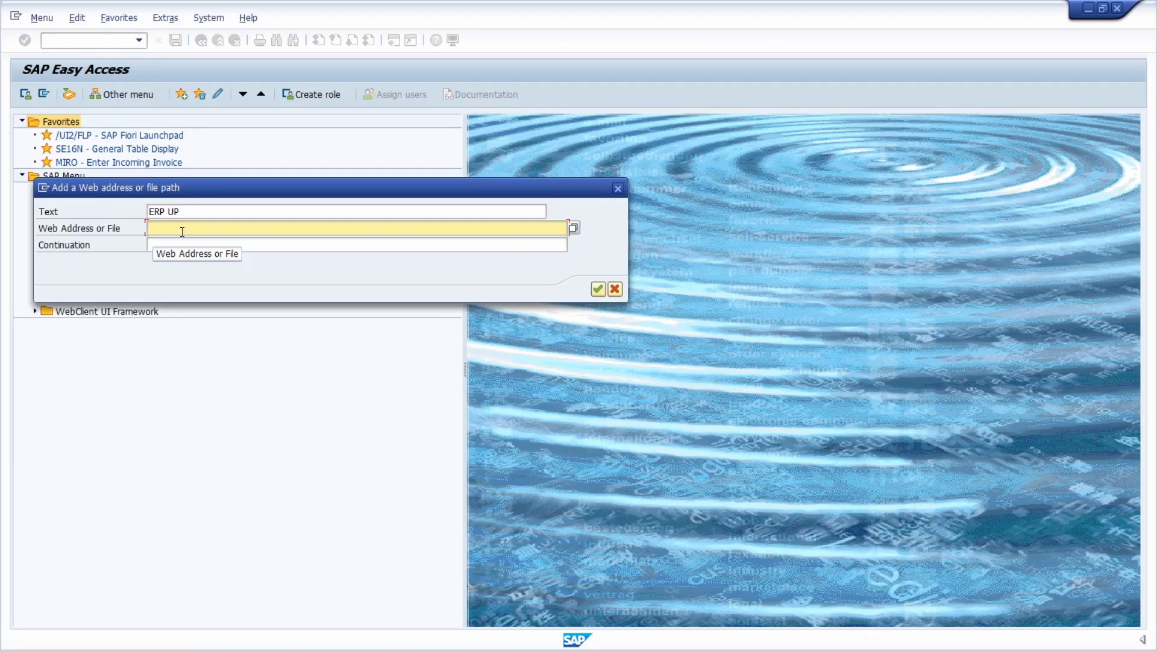
text(https://erp-up.de)
click(597, 290)
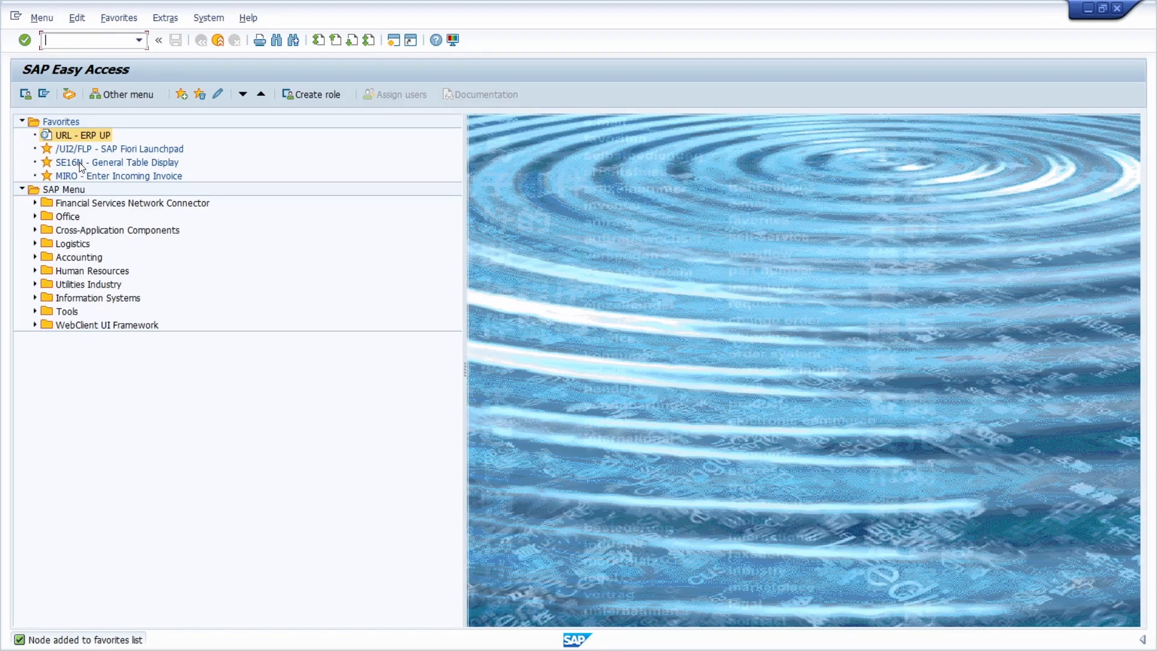
Step: Examine the commands available for managing favorites, including downloading to and uploading from the PC
click(115, 163)
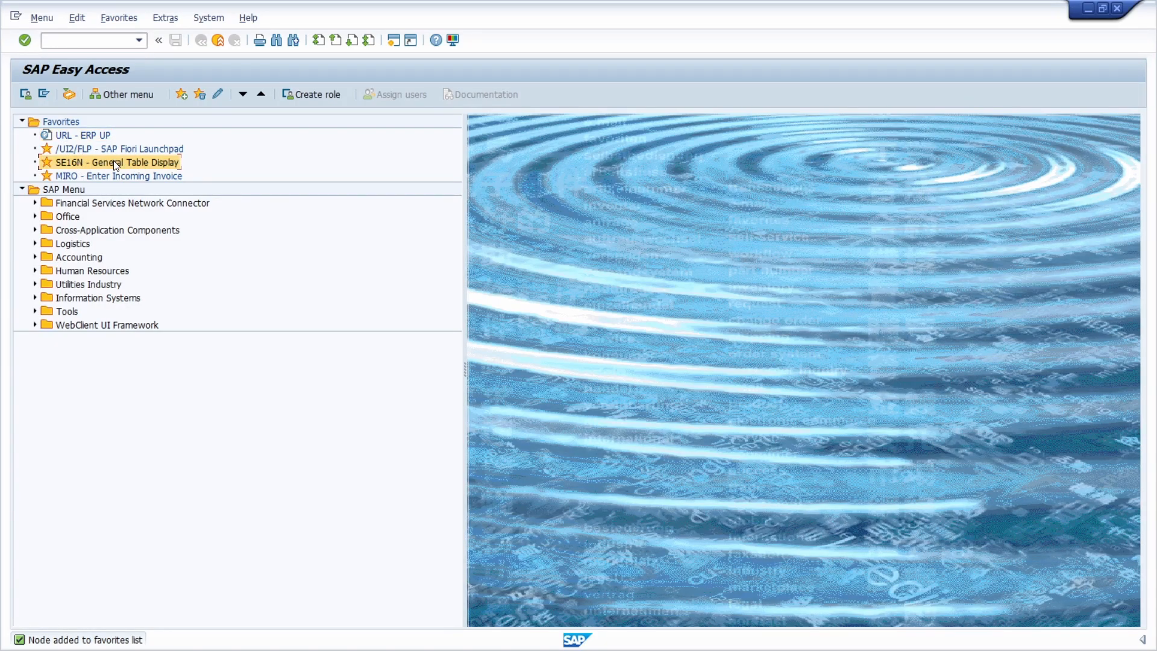
click(119, 18)
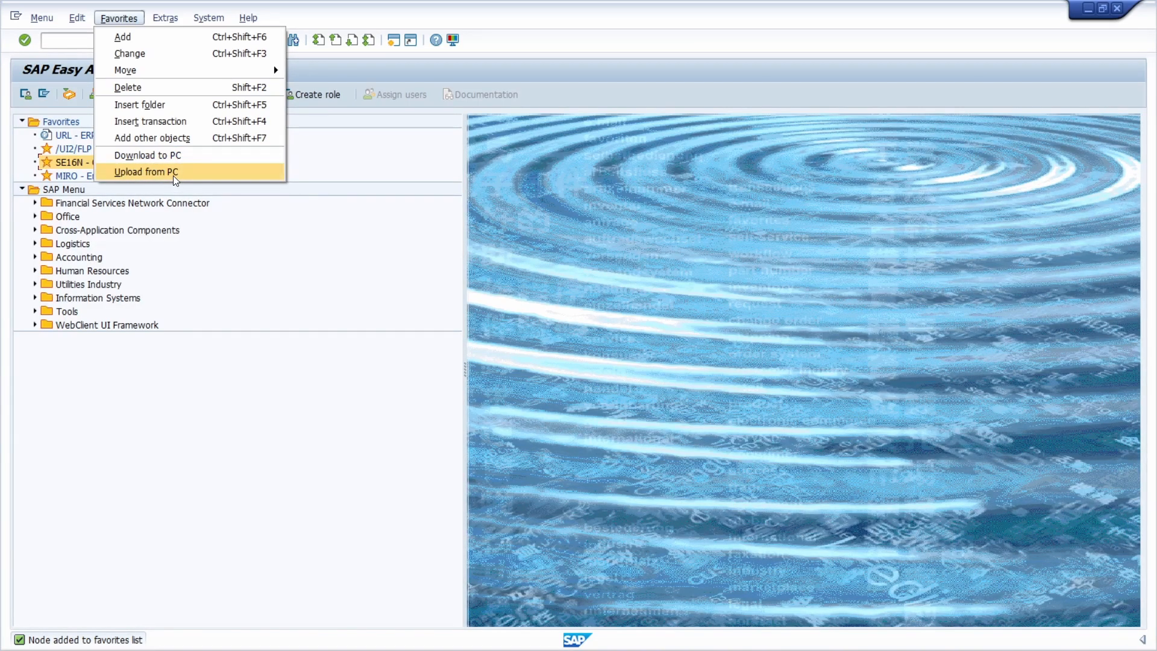
click(168, 368)
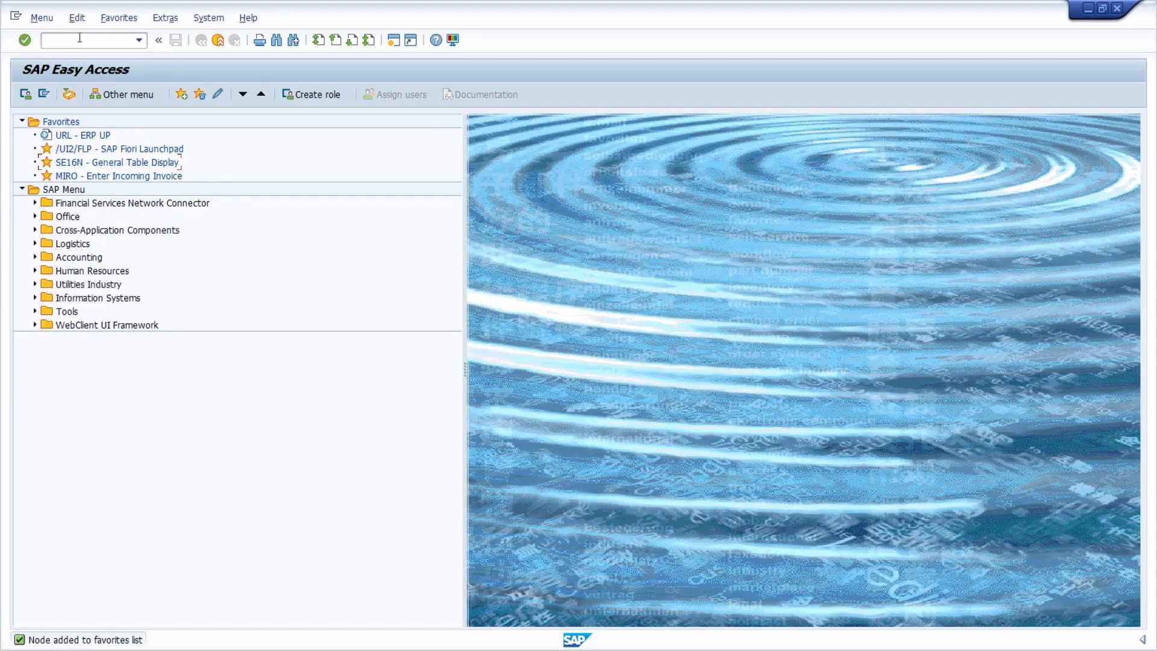
right_click(61, 122)
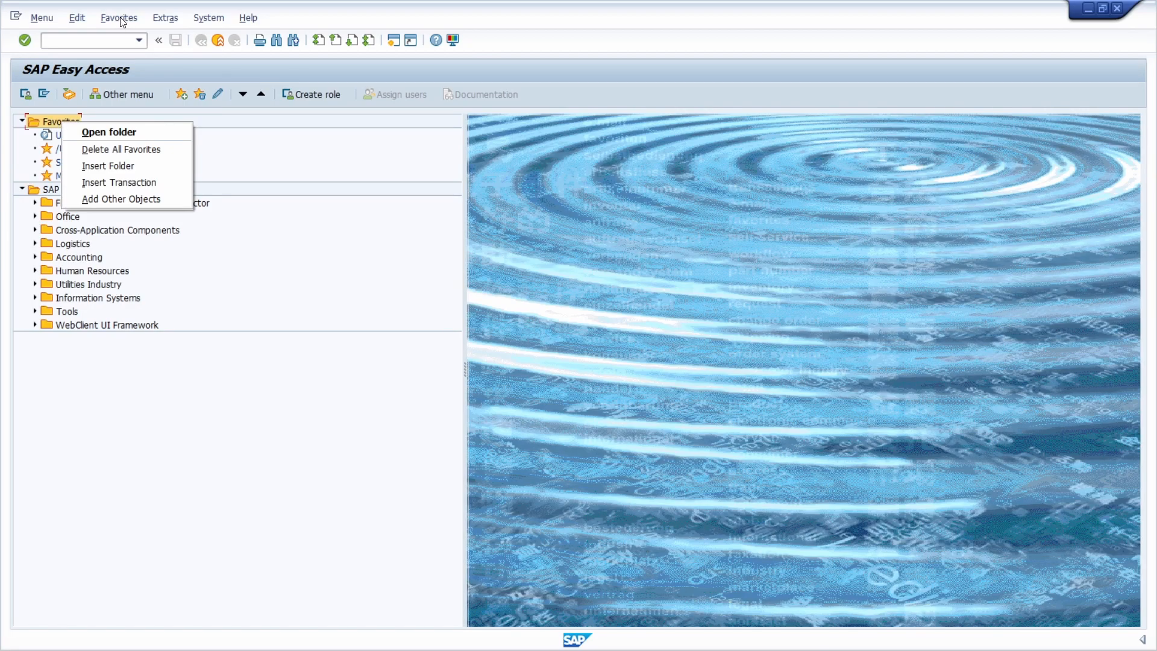
Step: Open the vendor line item display in a new session with the command /ofbl1n
click(96, 40)
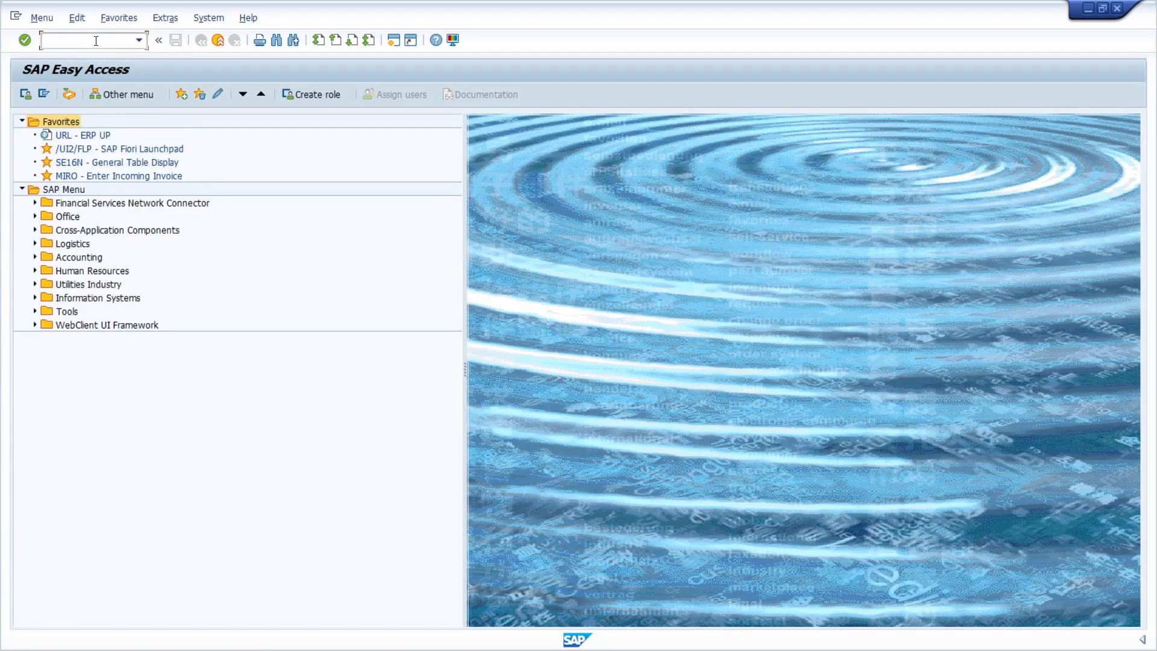
text(/ofbl1n)
key(Return)
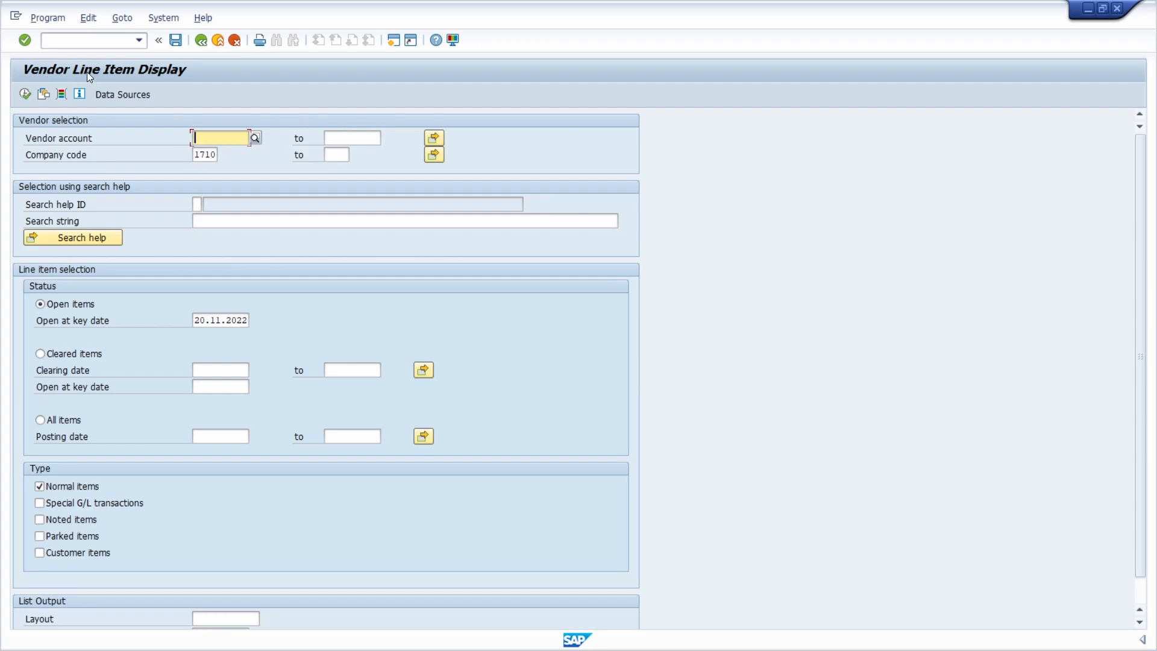
Step: Add the vendor line item transaction to the favorites by running the command %_GCADDF
click(86, 42)
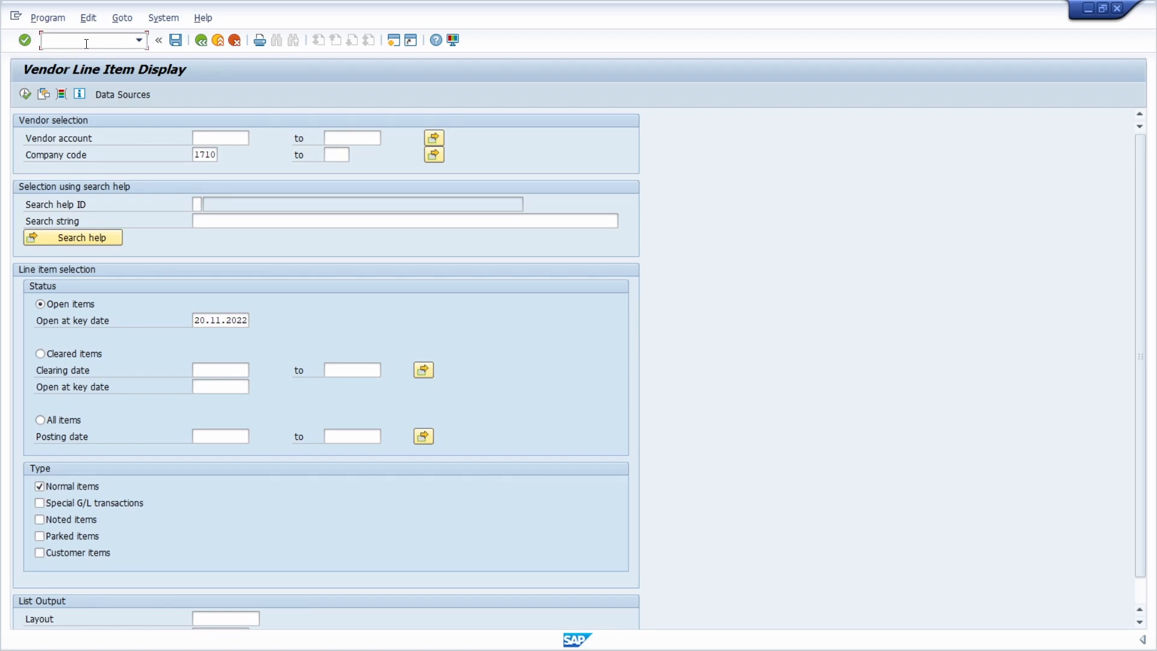
text(%_)
text(GCADDF)
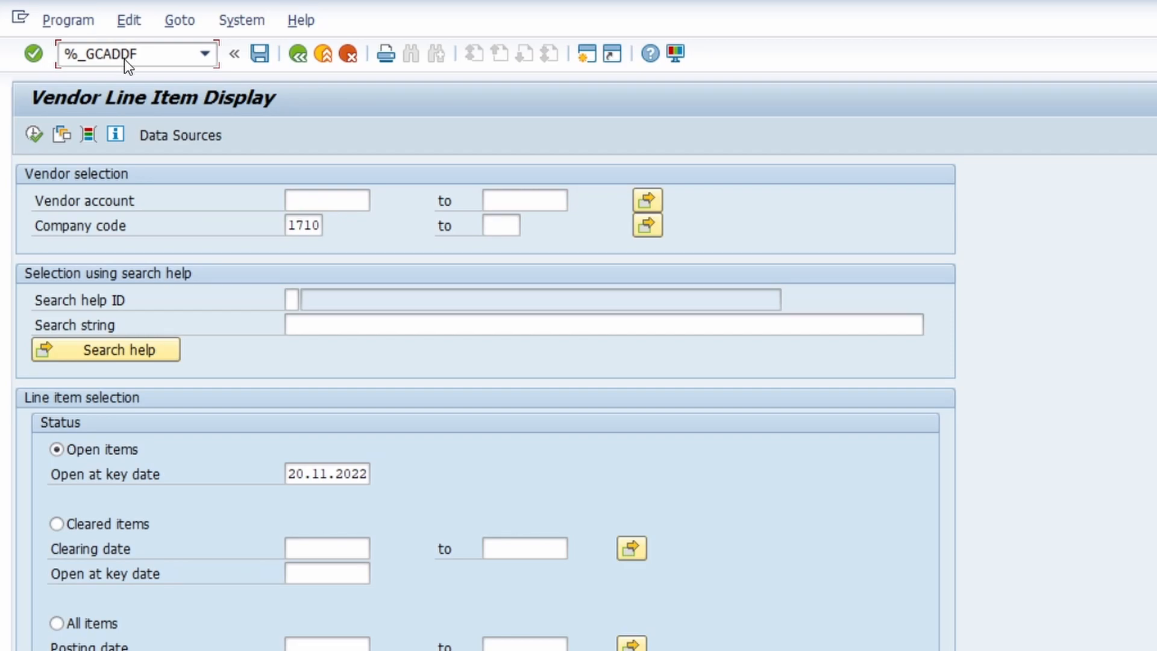
key(Return)
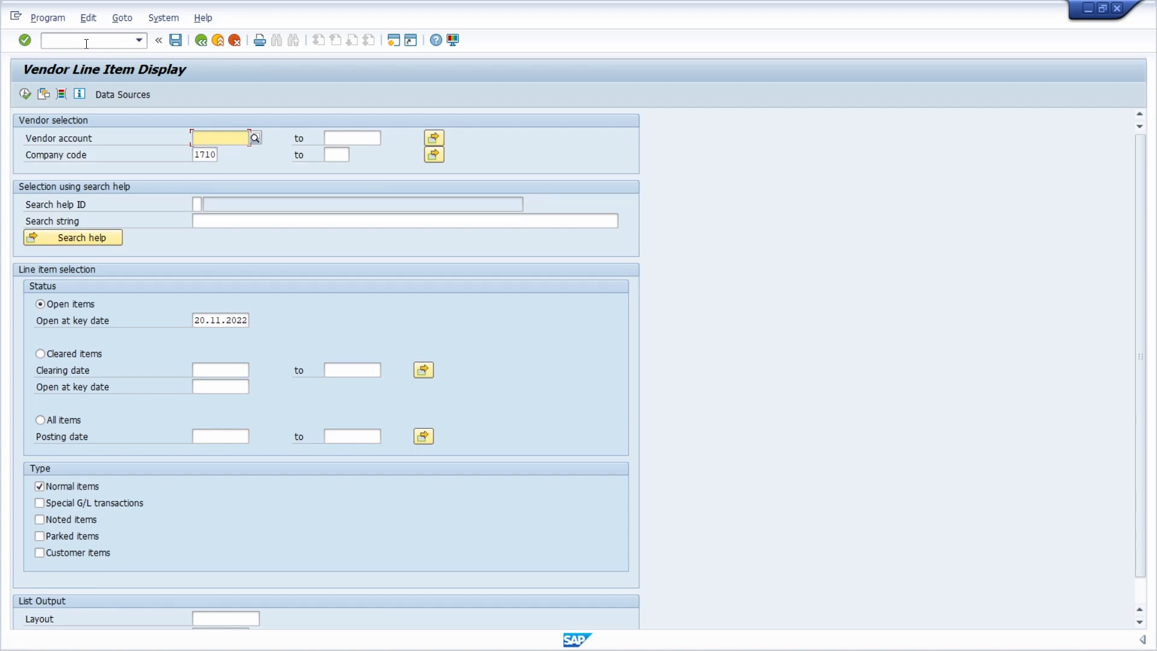
Step: Return to the Easy Access menu with the command /n and select the new FBL1N vendor line items favorite
click(86, 44)
text(/n)
key(Return)
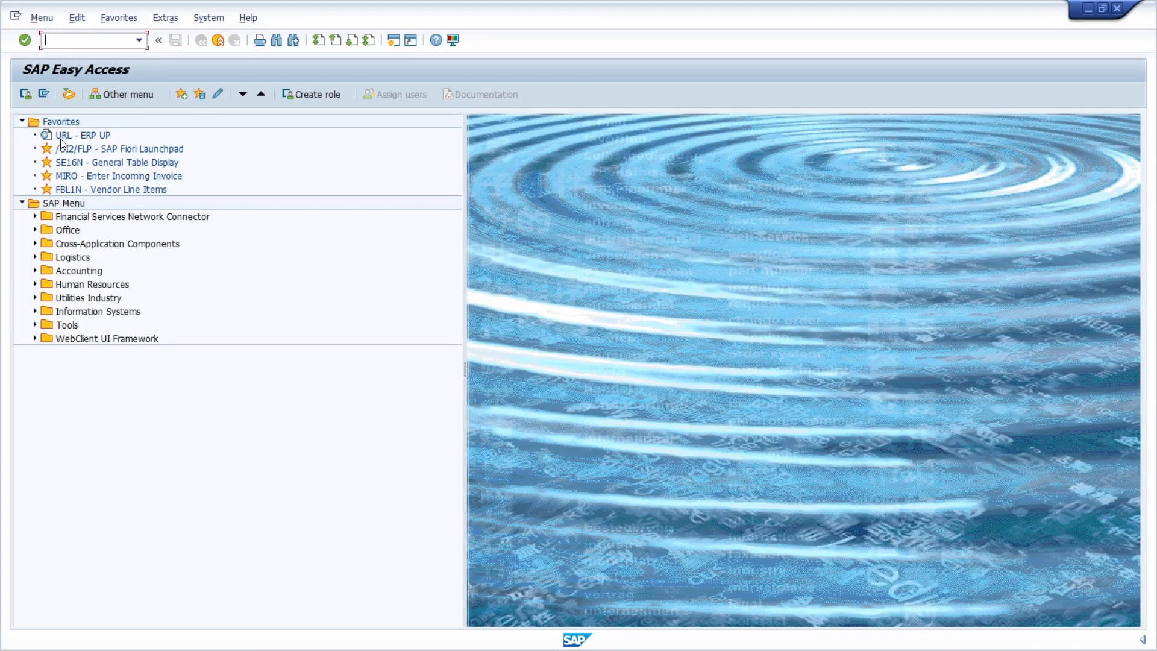
click(83, 190)
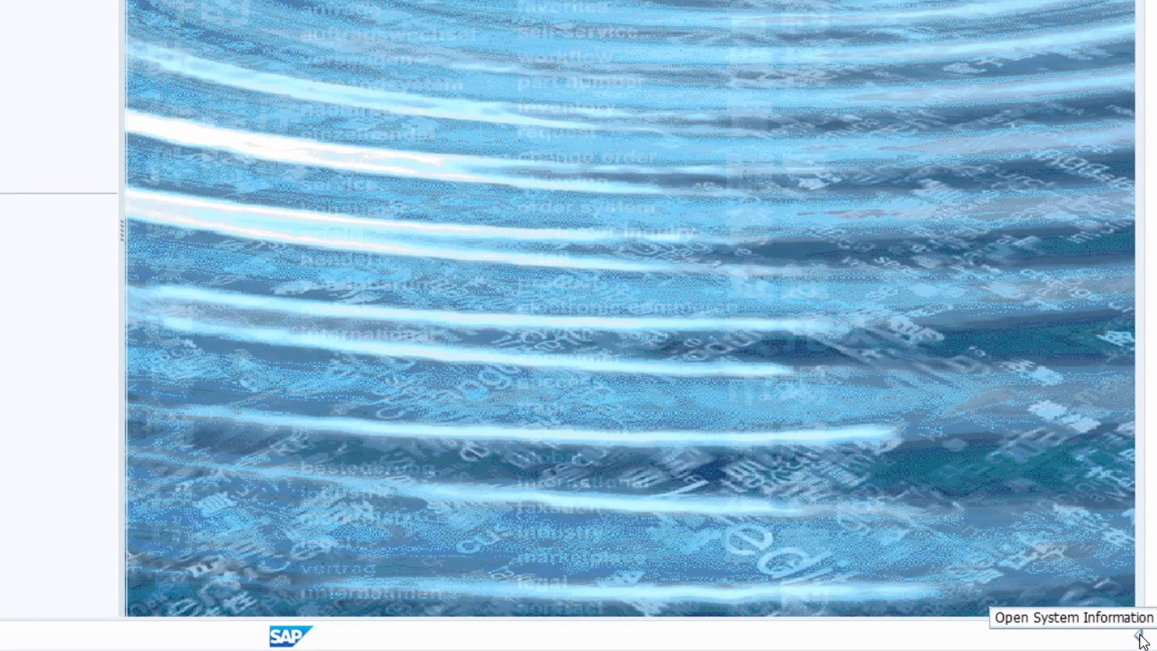
Step: Show the system information in the status bar and set it to display the current transaction
click(1139, 635)
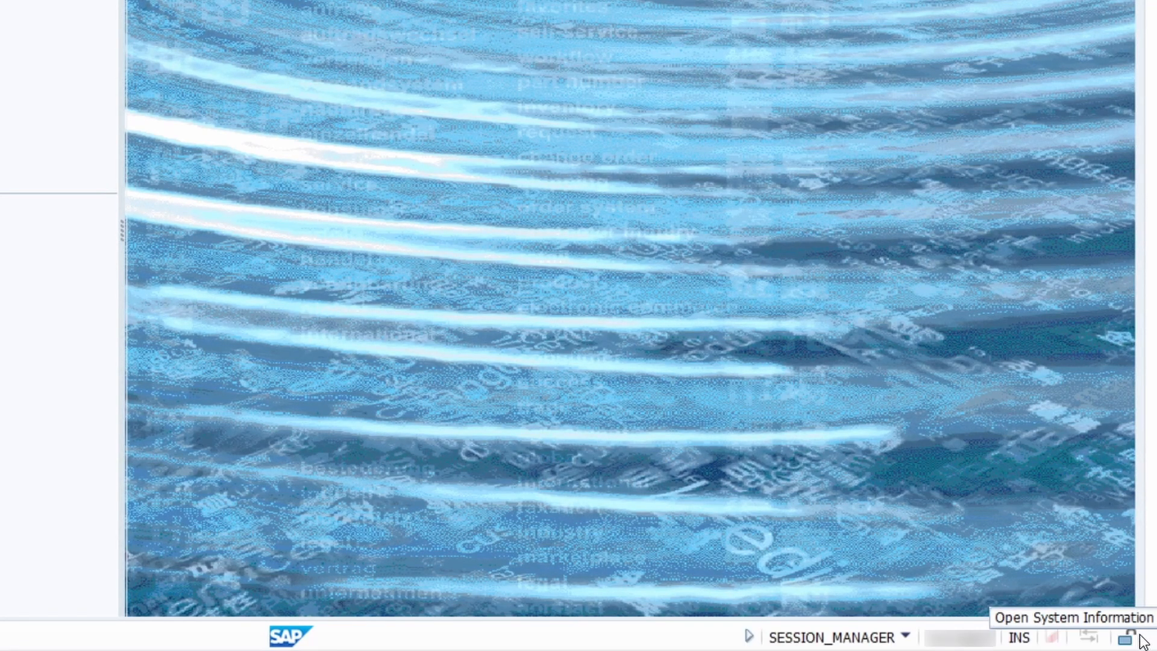
click(906, 636)
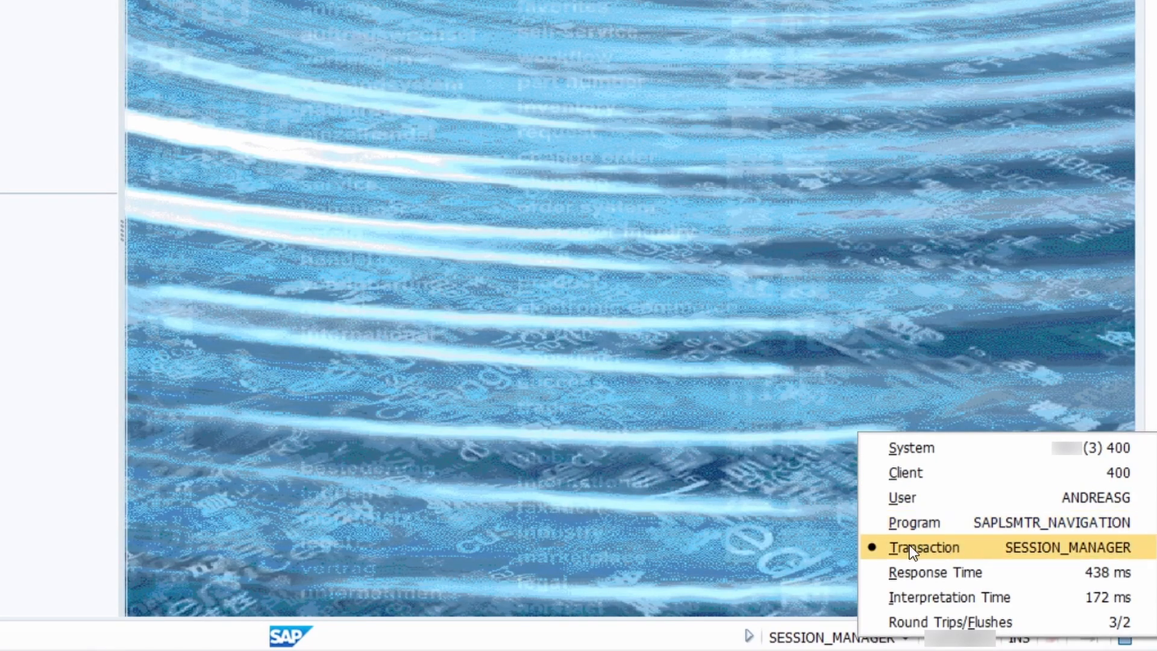
click(947, 546)
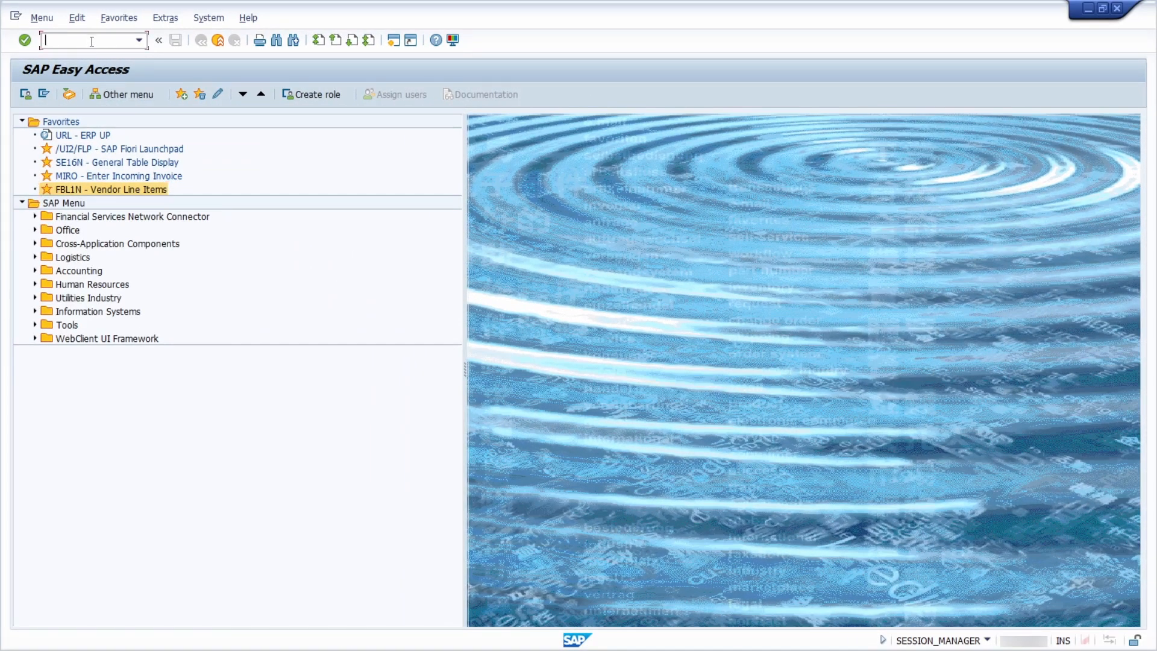
Step: Open the table display with se16n, and go to the goods receipt transaction with /nmigo
text(se16n)
key(Return)
click(92, 41)
text(/nmigo)
key(Return)
Step: Switch from the goods receipt to the Data Browser with the command /nse16
click(92, 41)
text(/nse16)
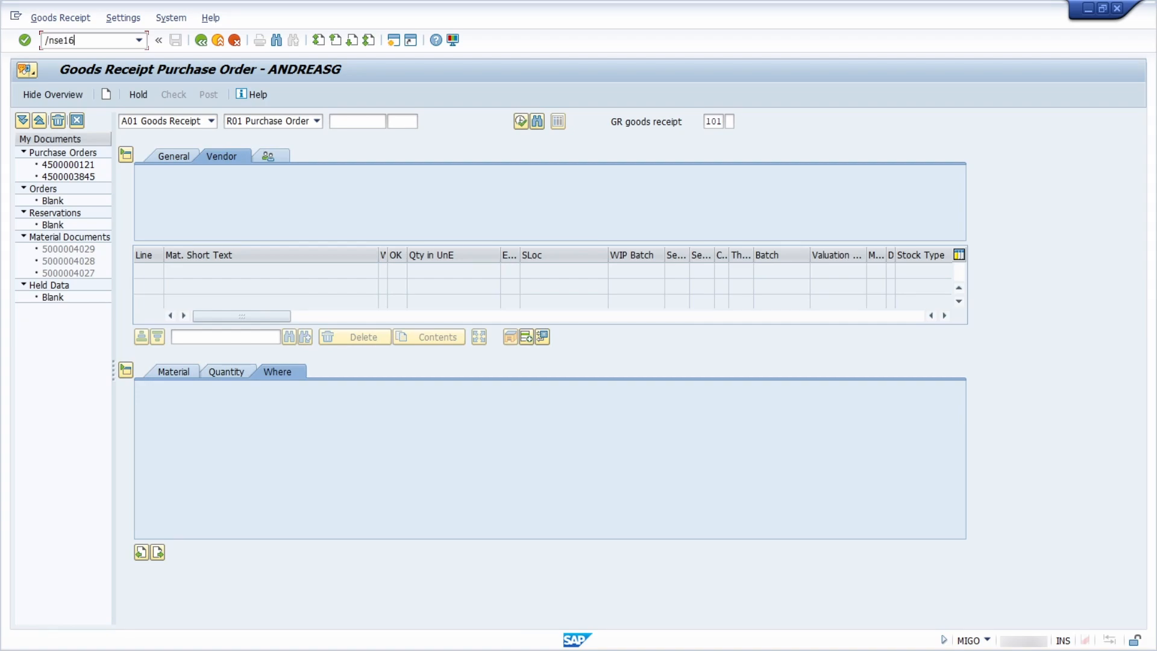
key(Return)
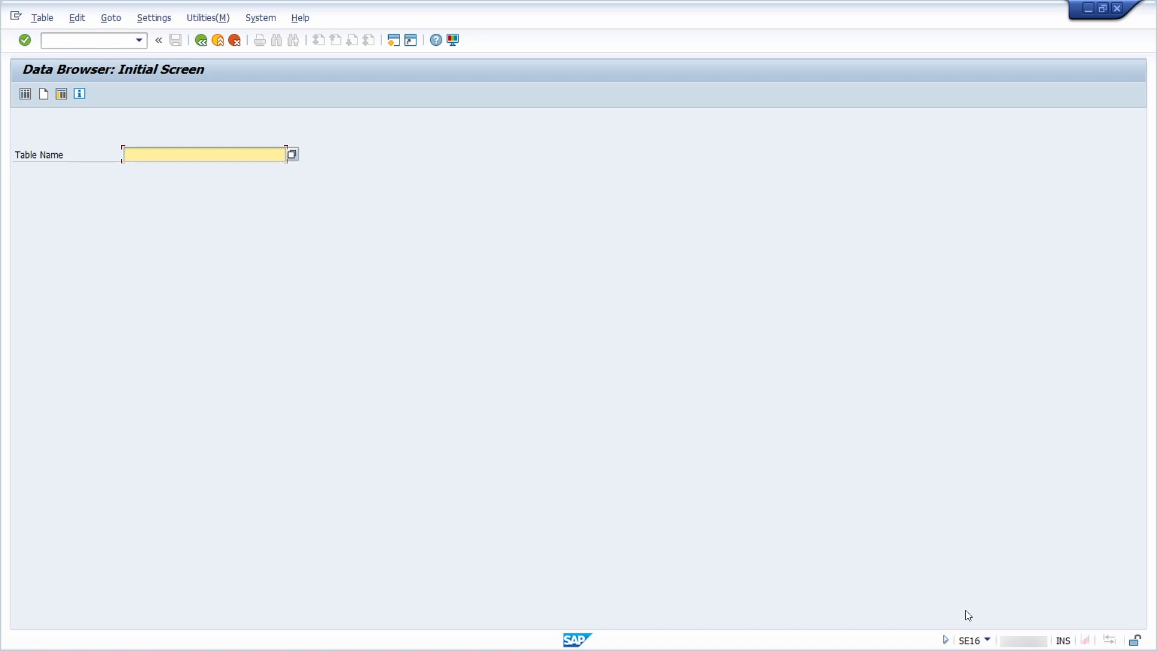
Step: Load the repository object directory table TADIR in the General Table Display
text(TADIR)
key(Return)
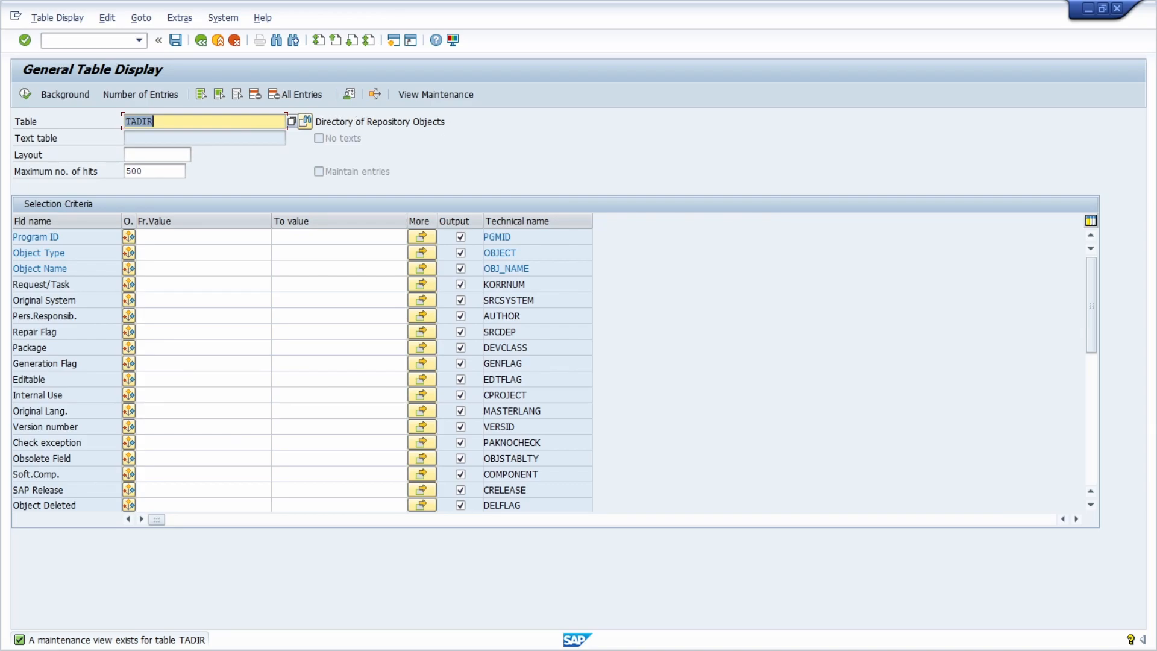
click(72, 40)
text(se1)
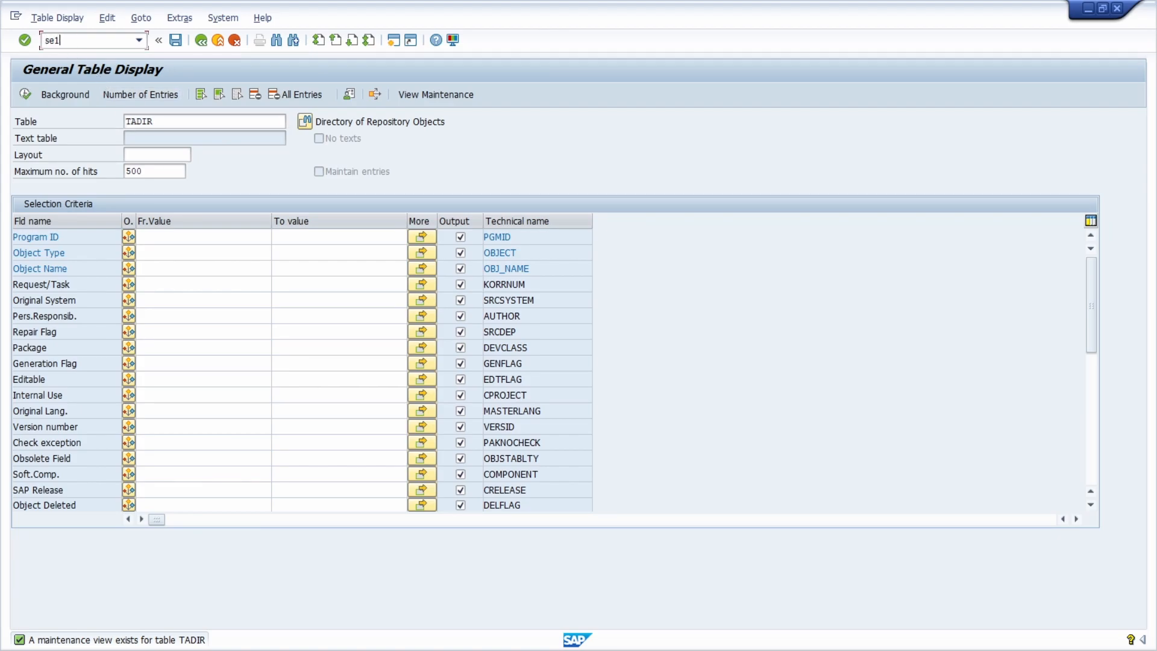
text(6n)
key(BackSpace)
text(h)
key(BackSpace)
text(n)
Step: Set Object Type to TRAN and Object Name to MIRO, and display the matching TADIR entries
click(158, 255)
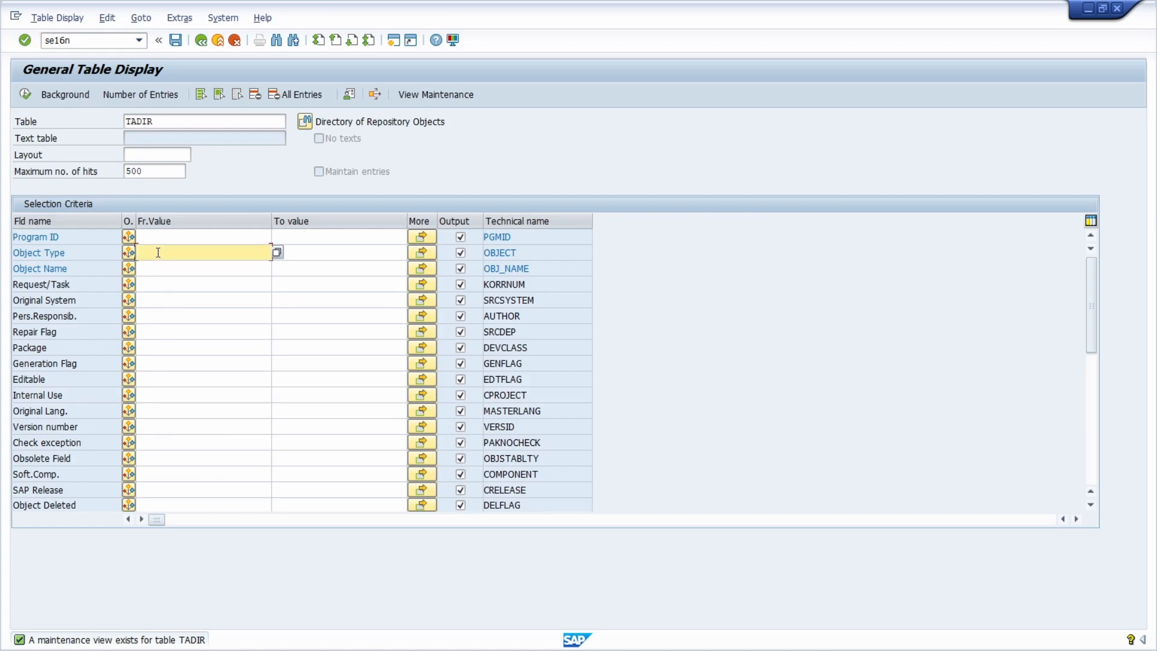
text(TRAN)
click(278, 253)
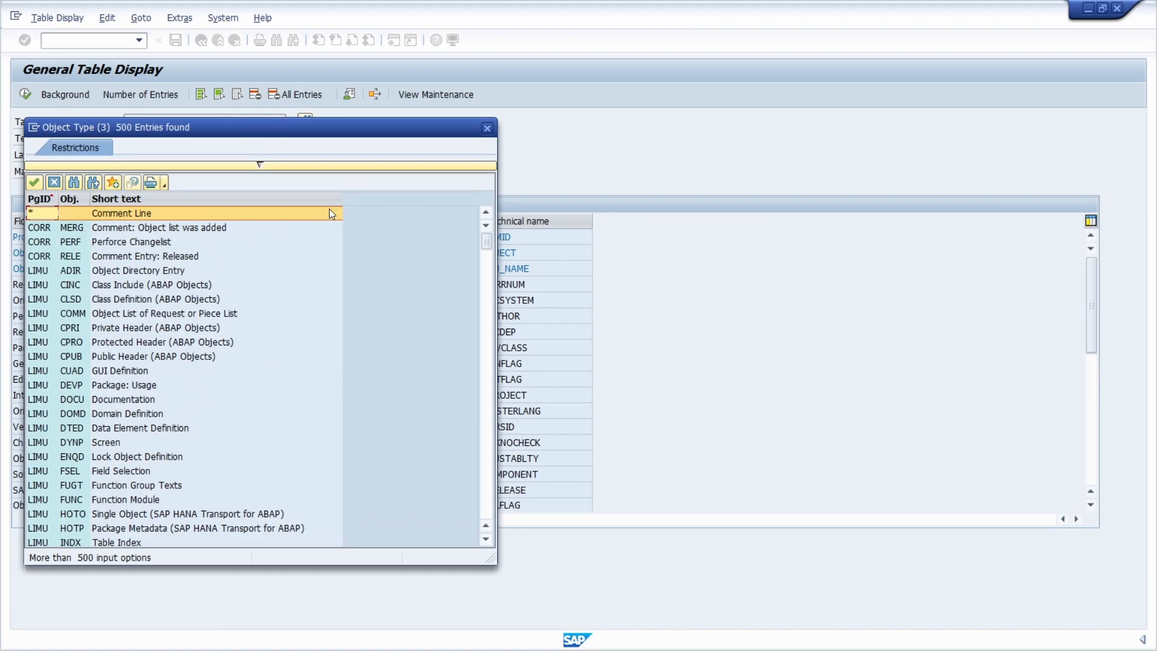
click(487, 128)
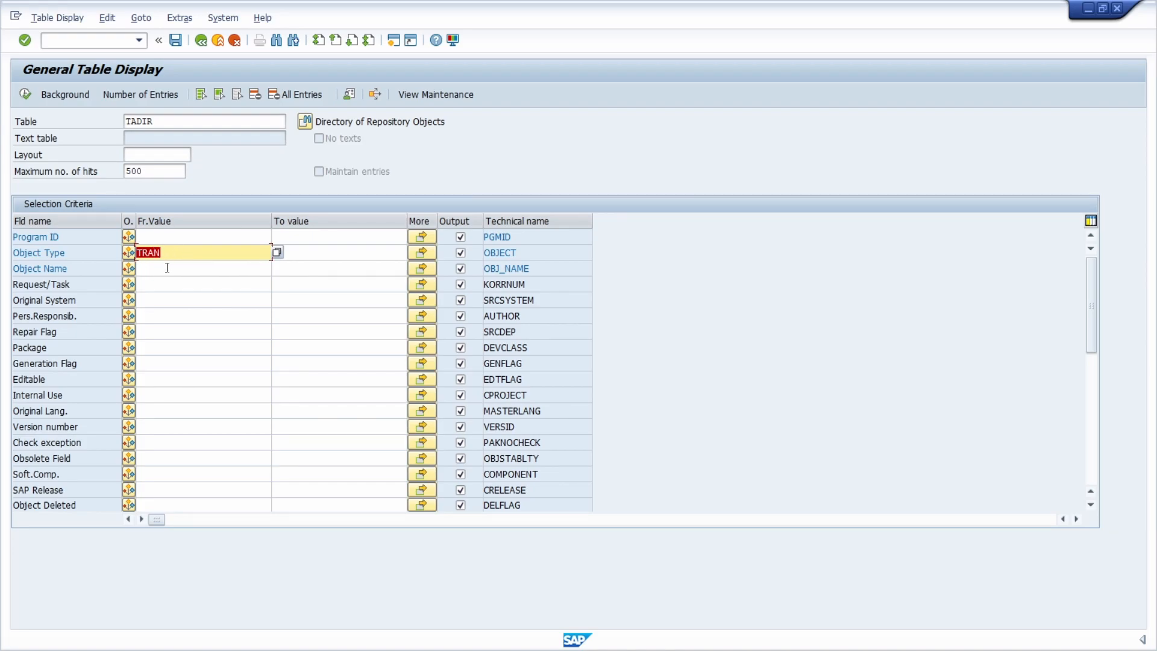
click(166, 268)
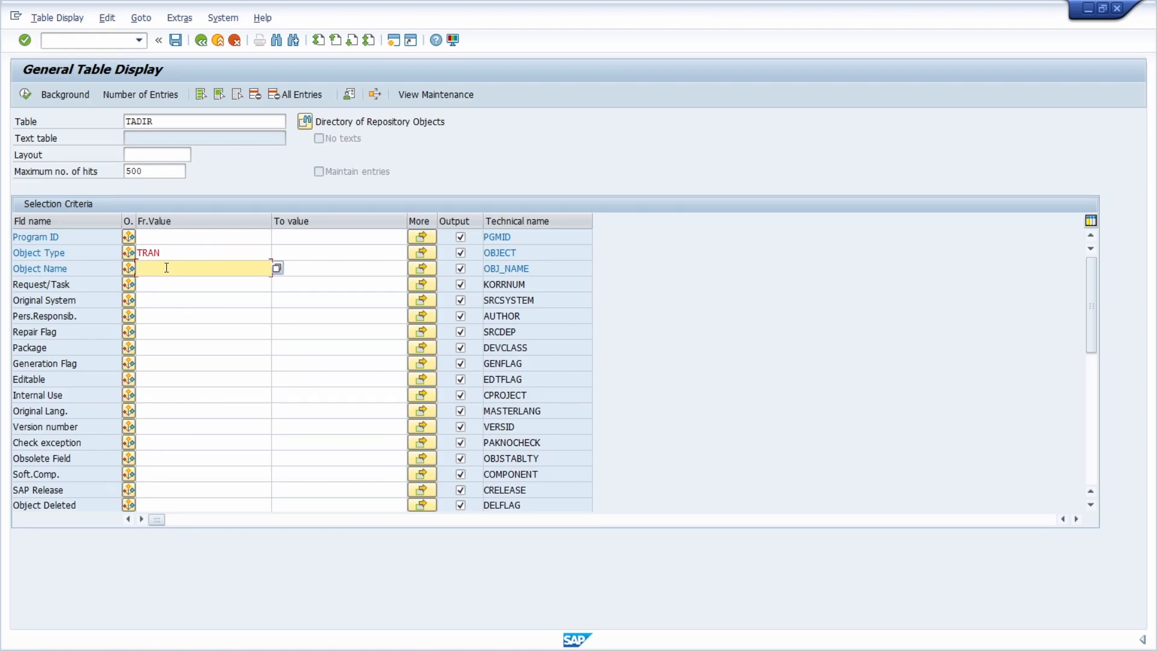
text(MIRO)
click(25, 94)
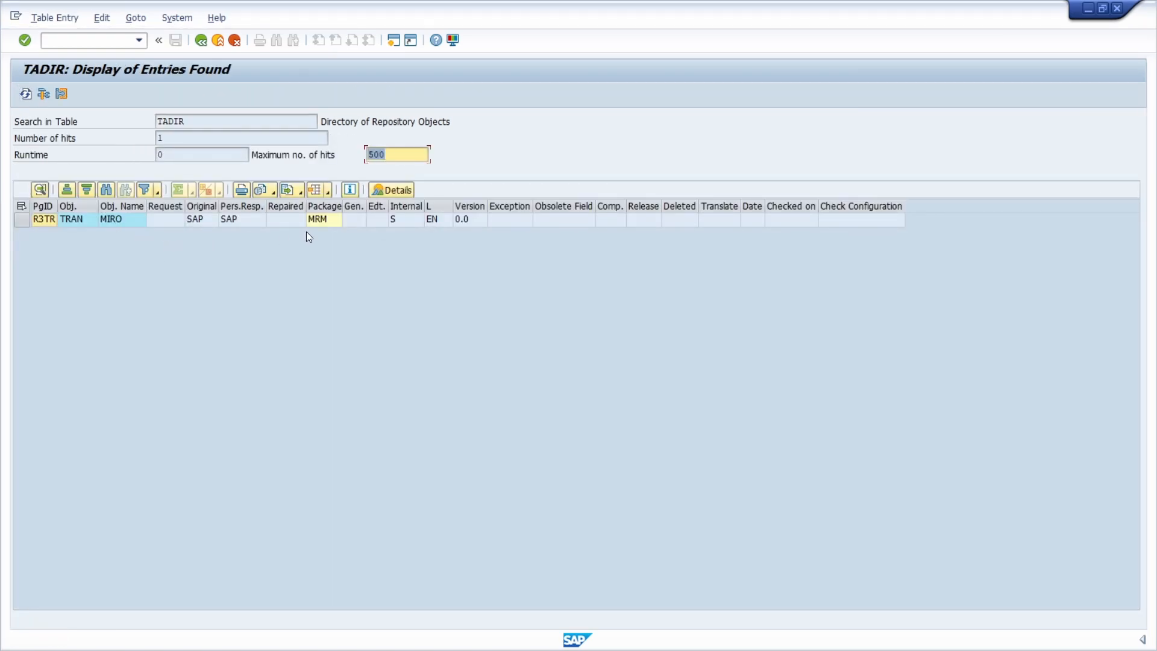
Step: Widen the Package column, examine the package assigned to MIRO, and return to the TADIR selection criteria
drag(342, 207, 436, 217)
click(343, 223)
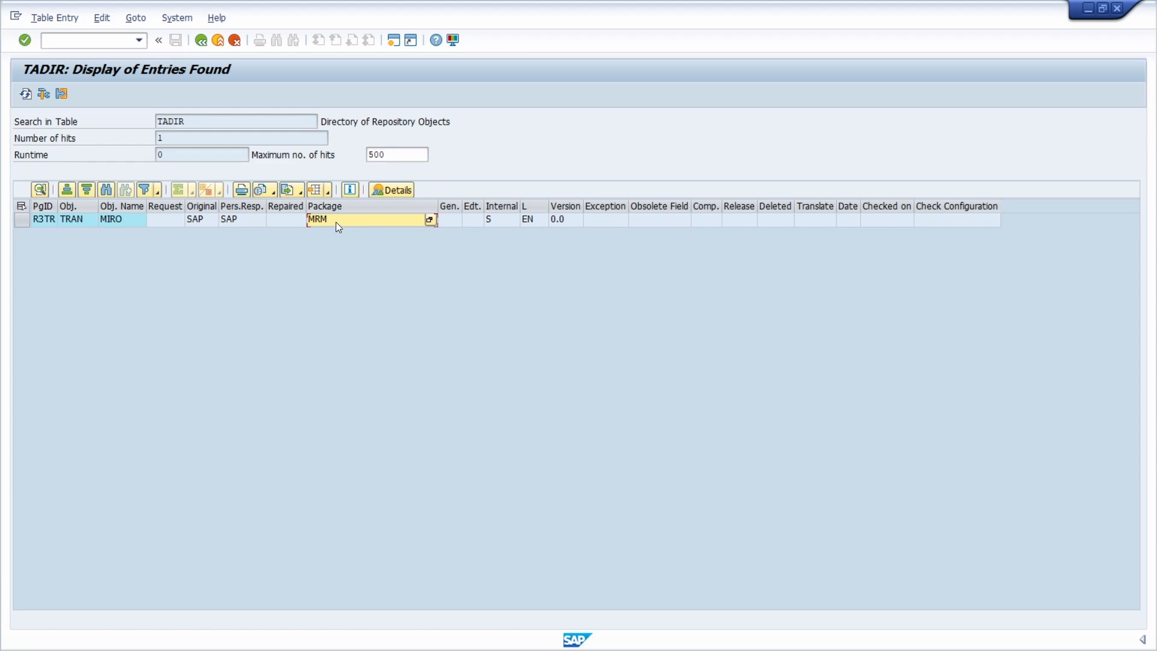
click(336, 223)
click(200, 41)
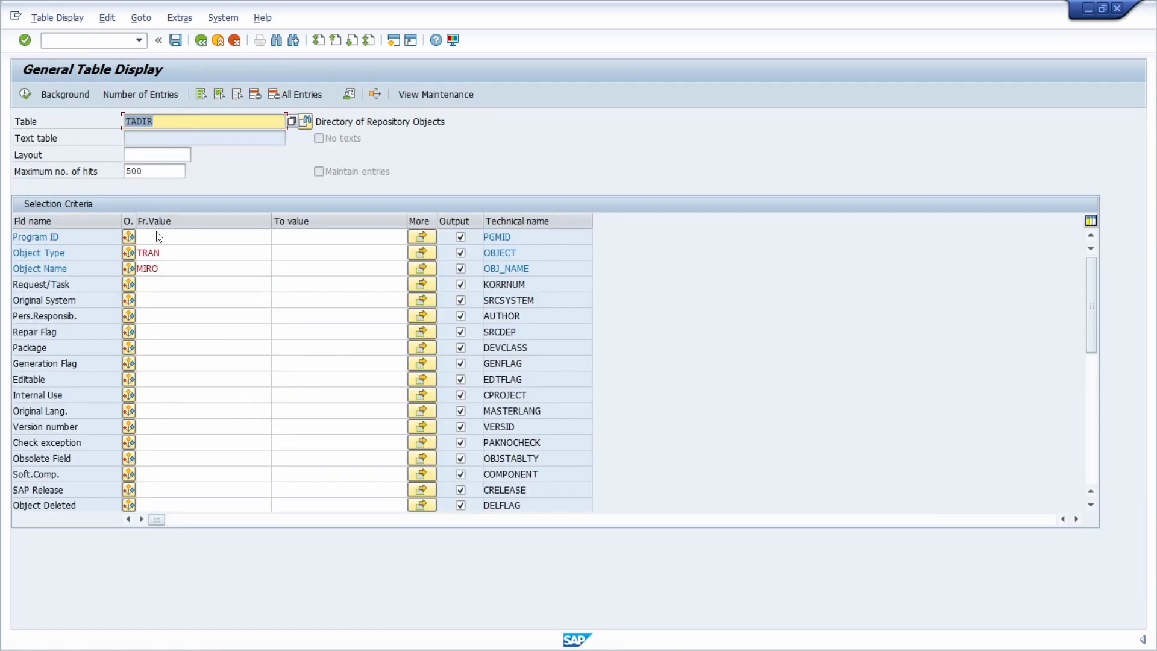
Step: Clear the Object Name, set Package to MRM, and display the transactions belonging to that package
drag(168, 269, 133, 267)
key(BackSpace)
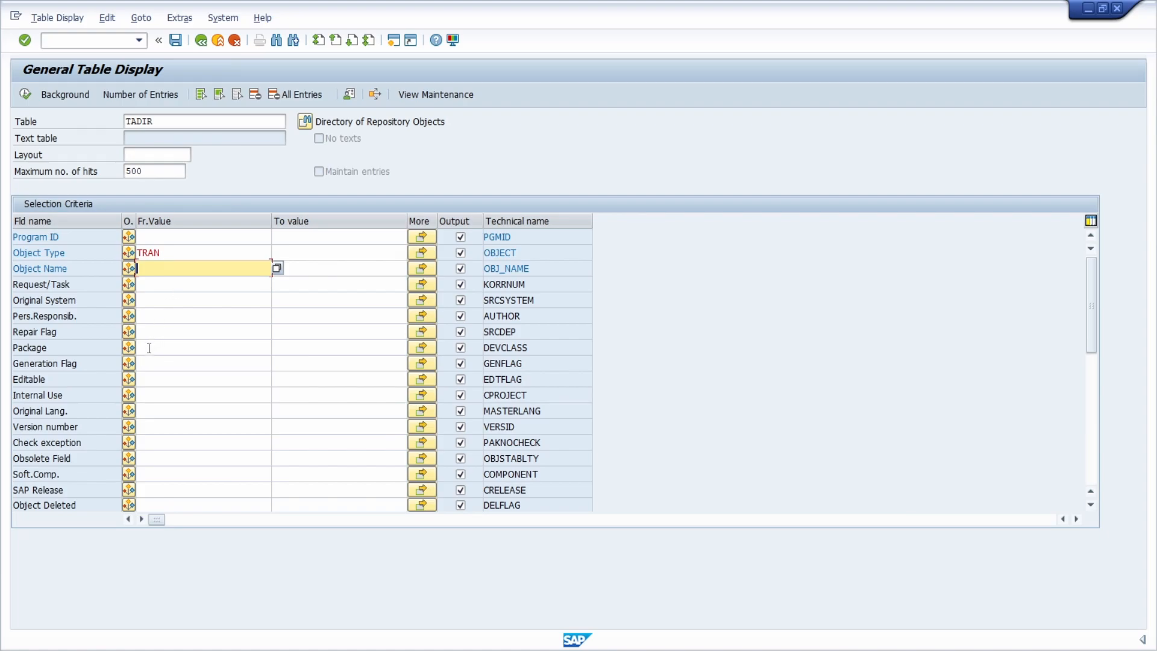
click(159, 347)
text(MRM)
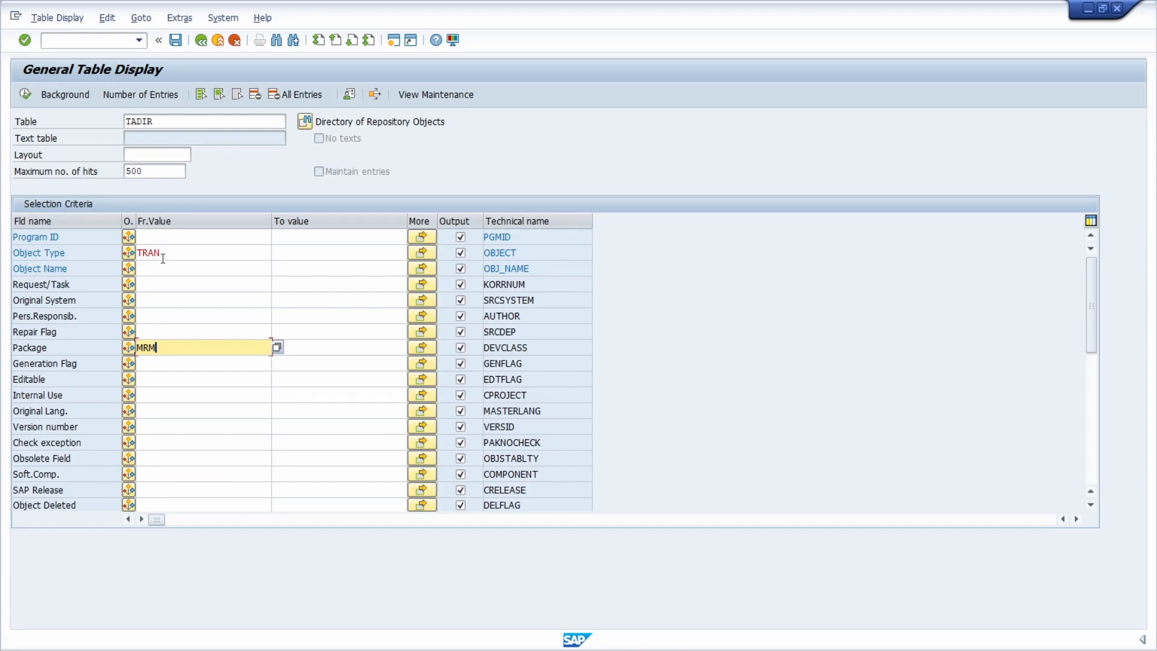
click(25, 94)
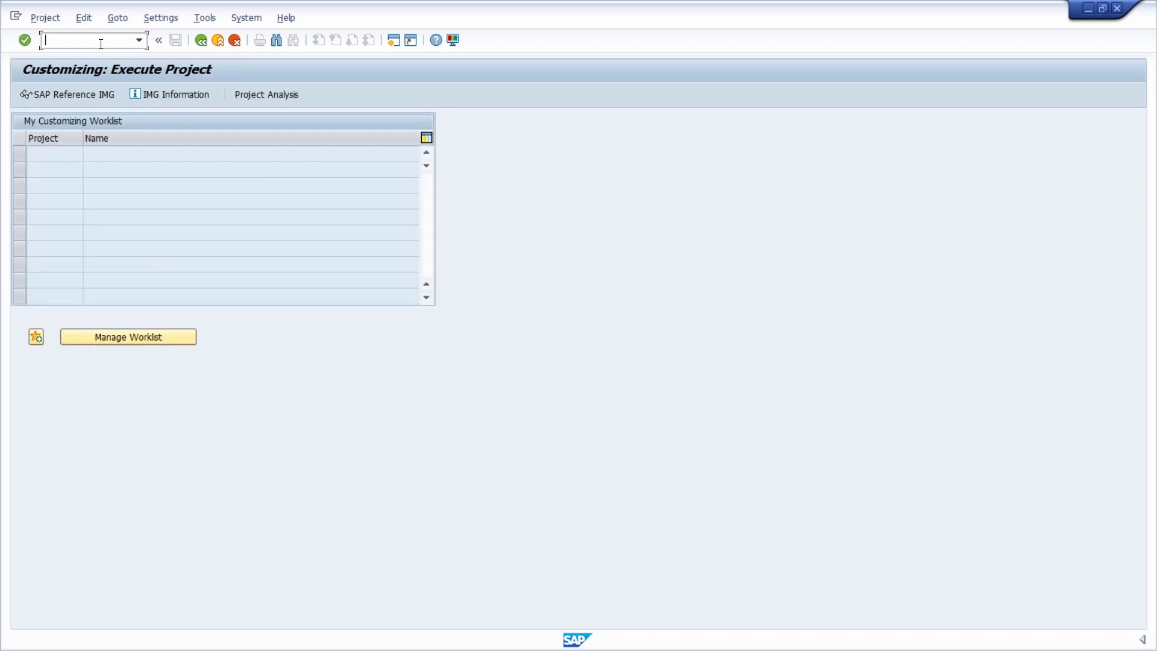
Step: Open the SAP Reference IMG from SPRO and expand SAP NetWeaver, SAP Gateway, OData Channel and Configuration to select Activate or Deactivate SAP Gateway
text(SPRO)
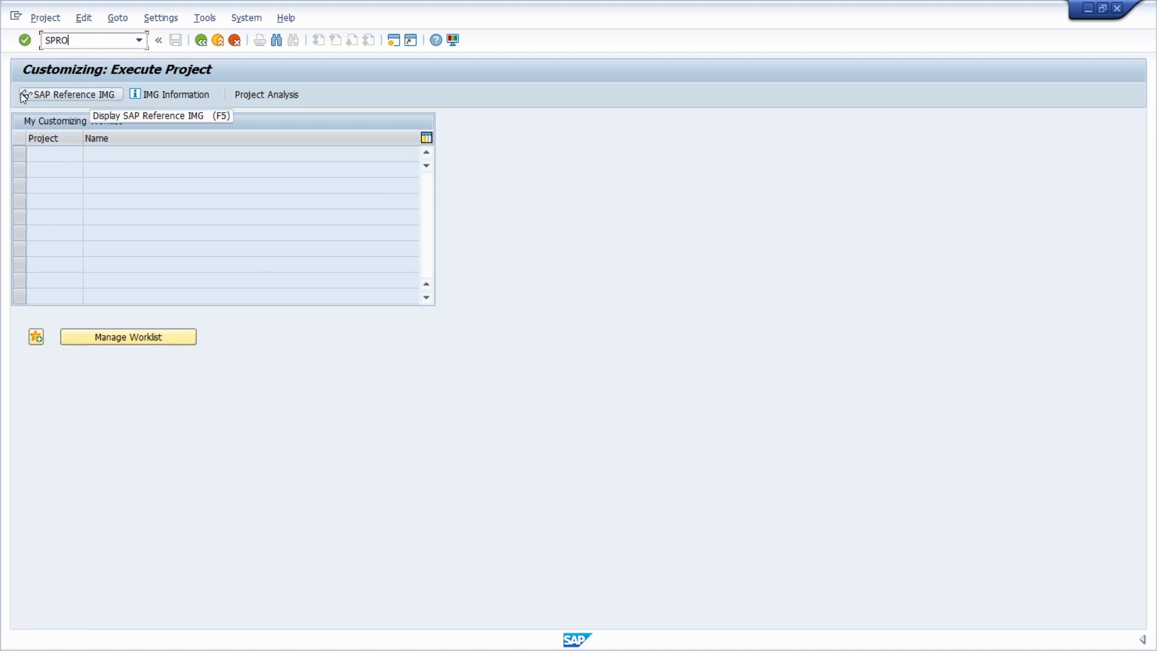
click(70, 98)
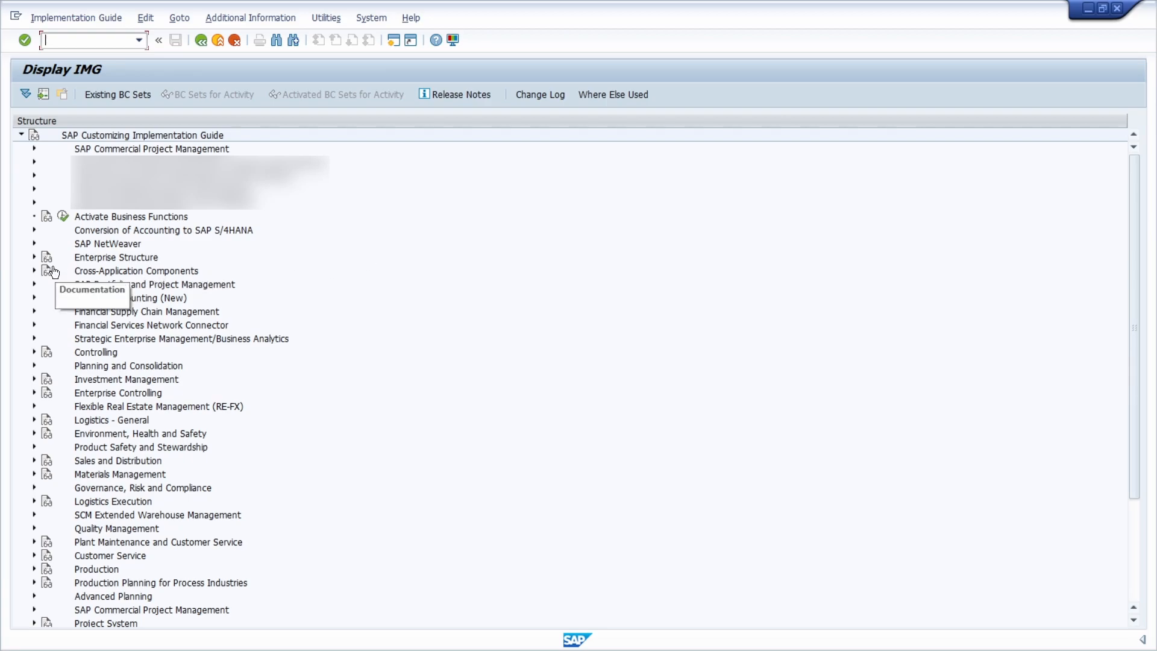
click(34, 244)
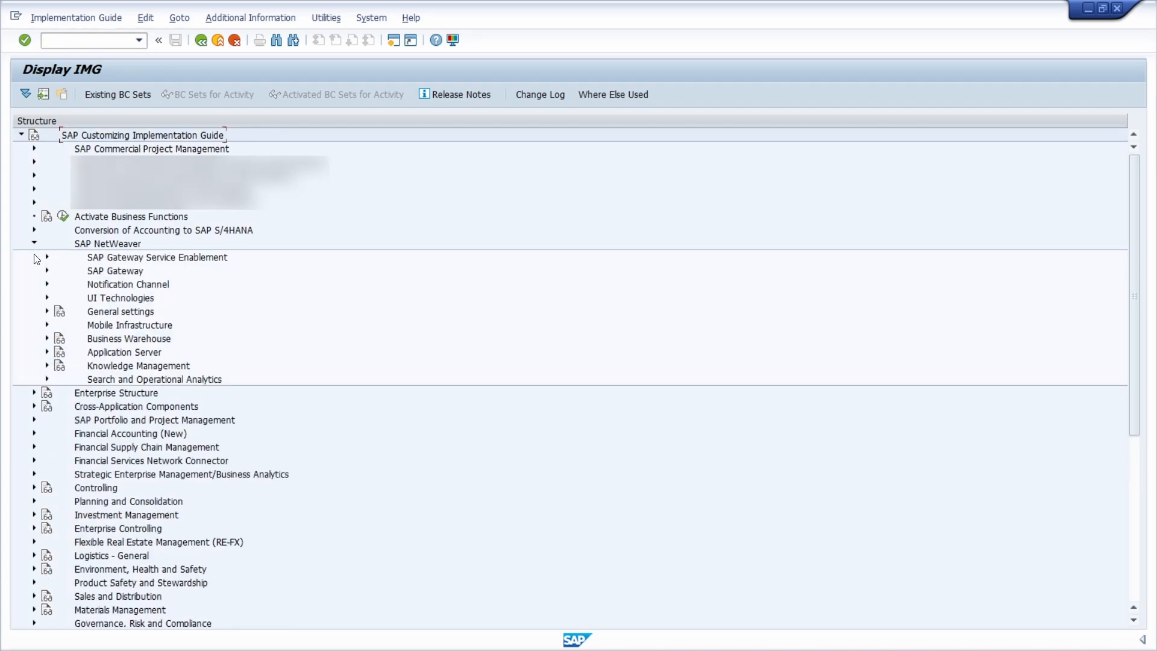
click(47, 272)
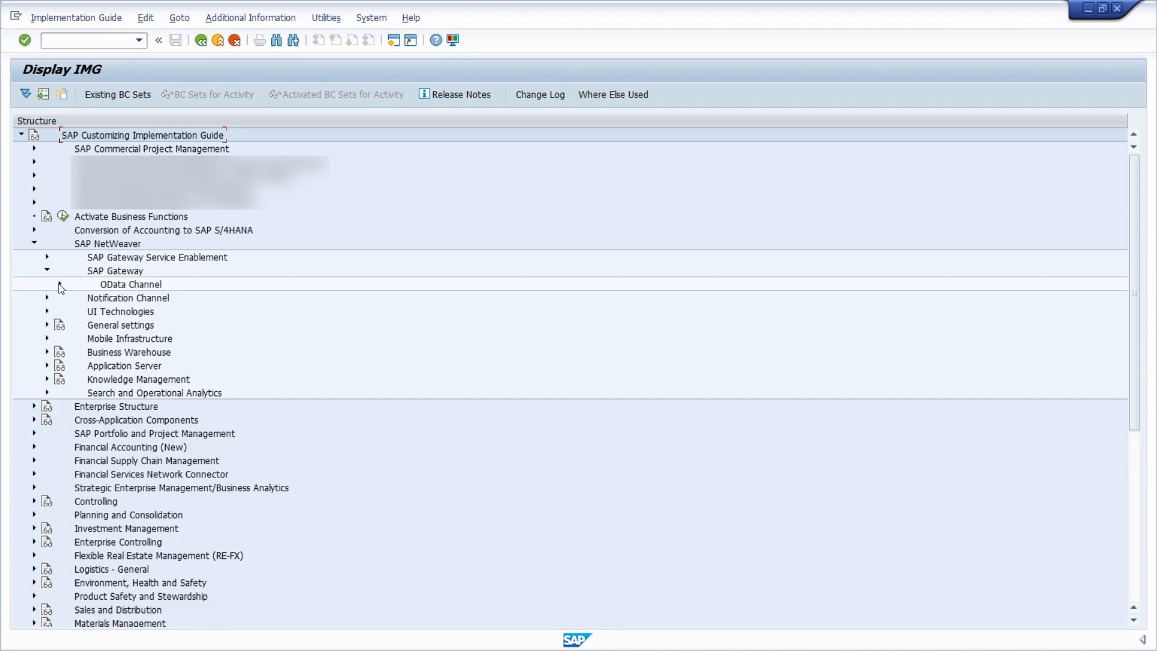
click(60, 284)
click(75, 298)
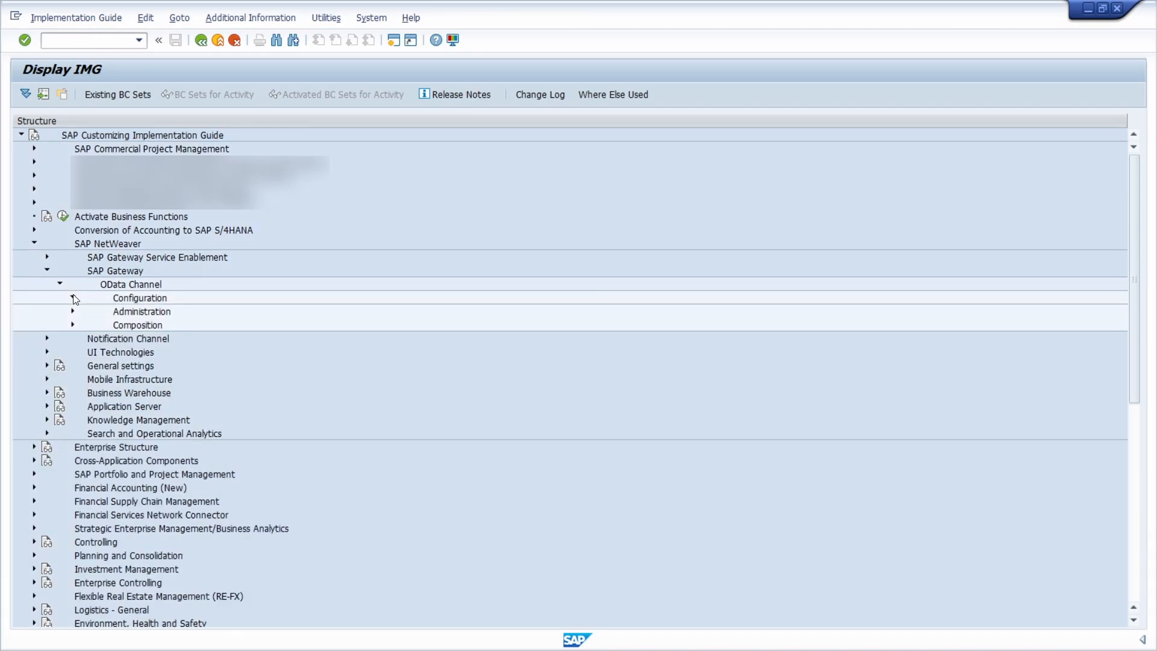
click(169, 338)
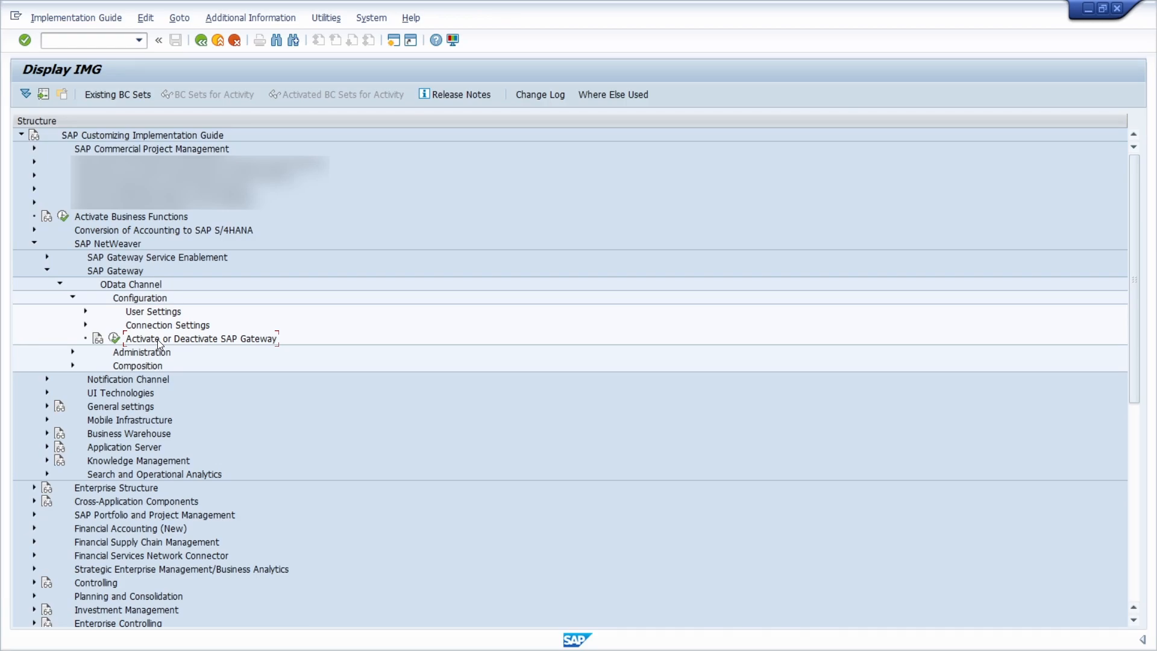
Step: Display the IMG Activity keys as additional information in the implementation guide structure
click(253, 18)
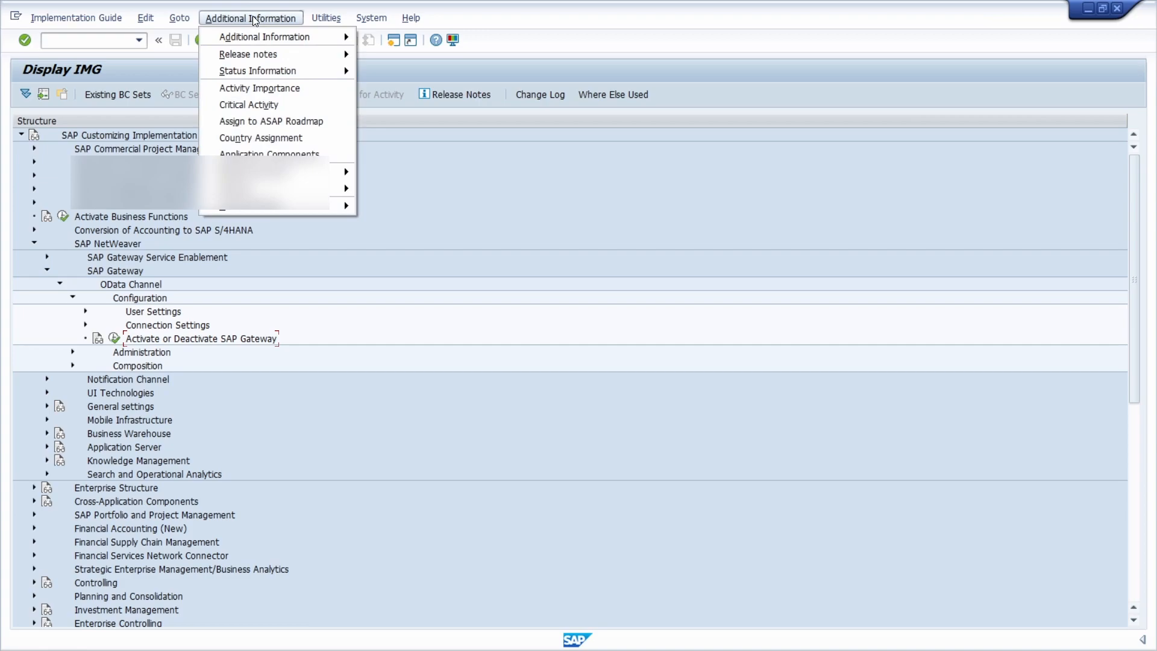
mouse_move(270, 38)
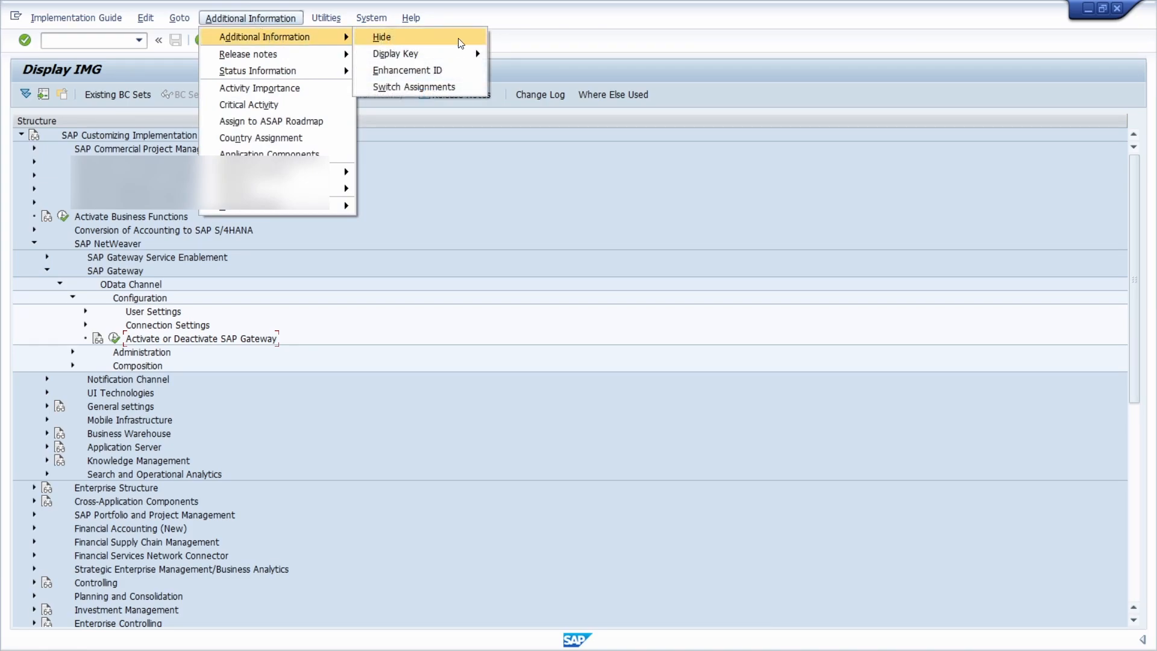
mouse_move(462, 60)
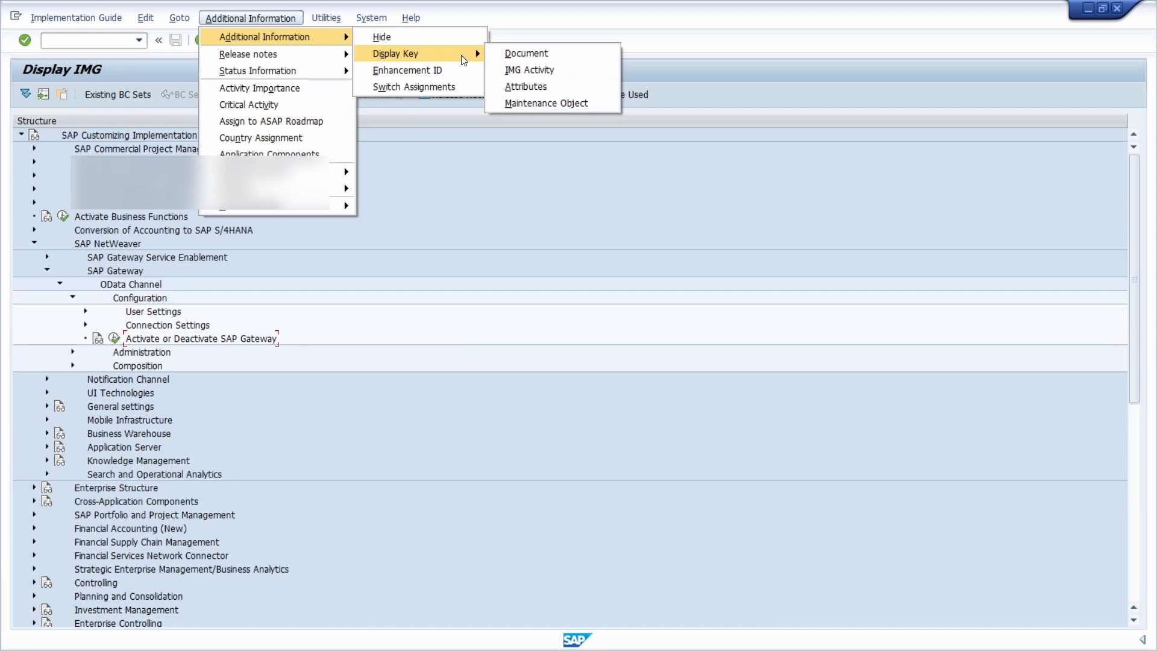
click(571, 73)
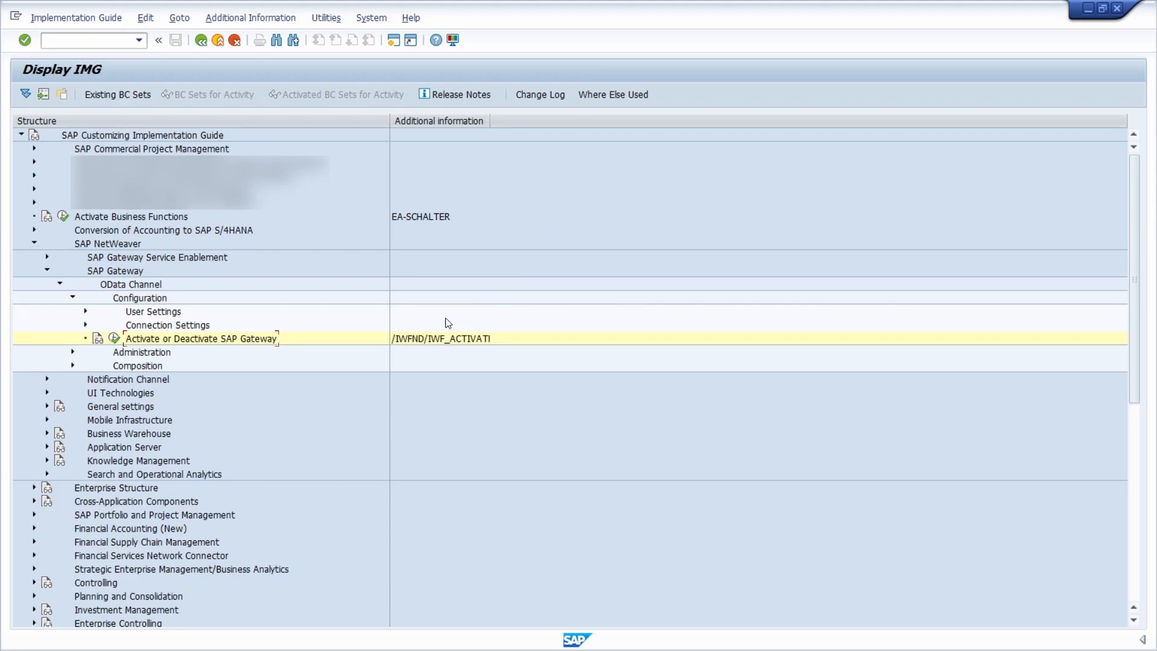
Step: Enter the command /n/IWFND/IWF_ACTIVATE using the key of the SAP Gateway activation activity
click(410, 339)
click(82, 42)
text(/n)
text(/IWFND/IWF_ACTIVATE)
Step: Expand Financial Accounting (New) and its Global Settings, and widen the Additional information column to fit the full keys
click(33, 529)
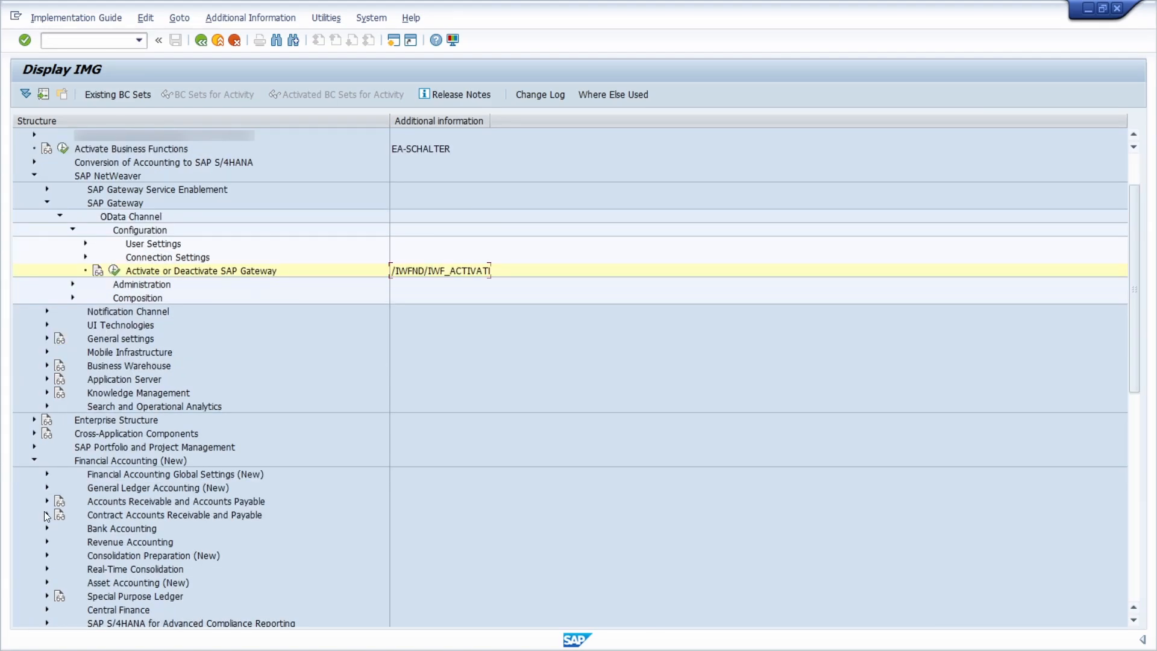
click(46, 474)
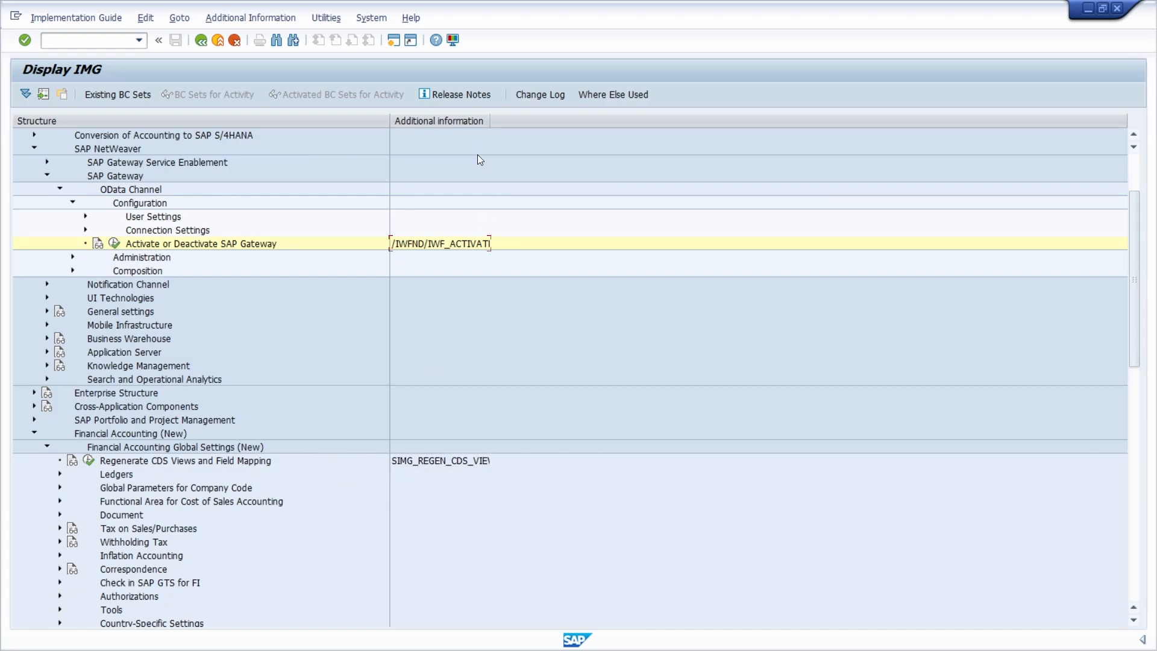
drag(490, 121, 620, 120)
Step: Try to run the IMG activity key SIMG_REGEN_CDS_VIEWS as a transaction with /n, and close that session
text(/n)
text(SIMG_REGEN_CDS_VIEWS)
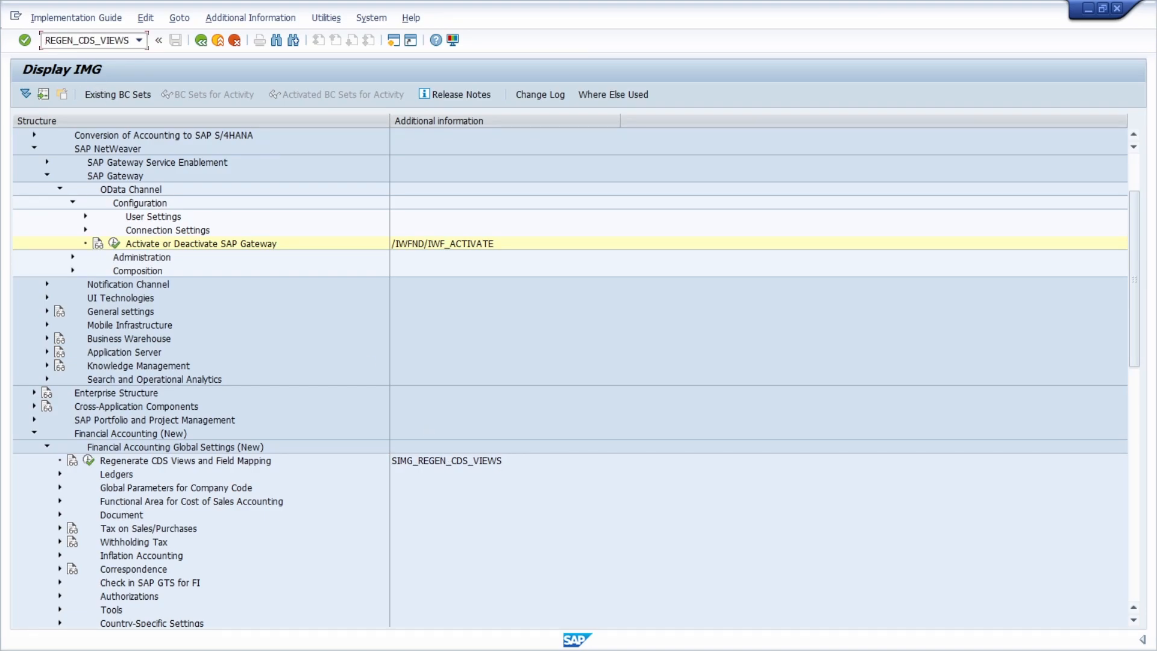
key(Return)
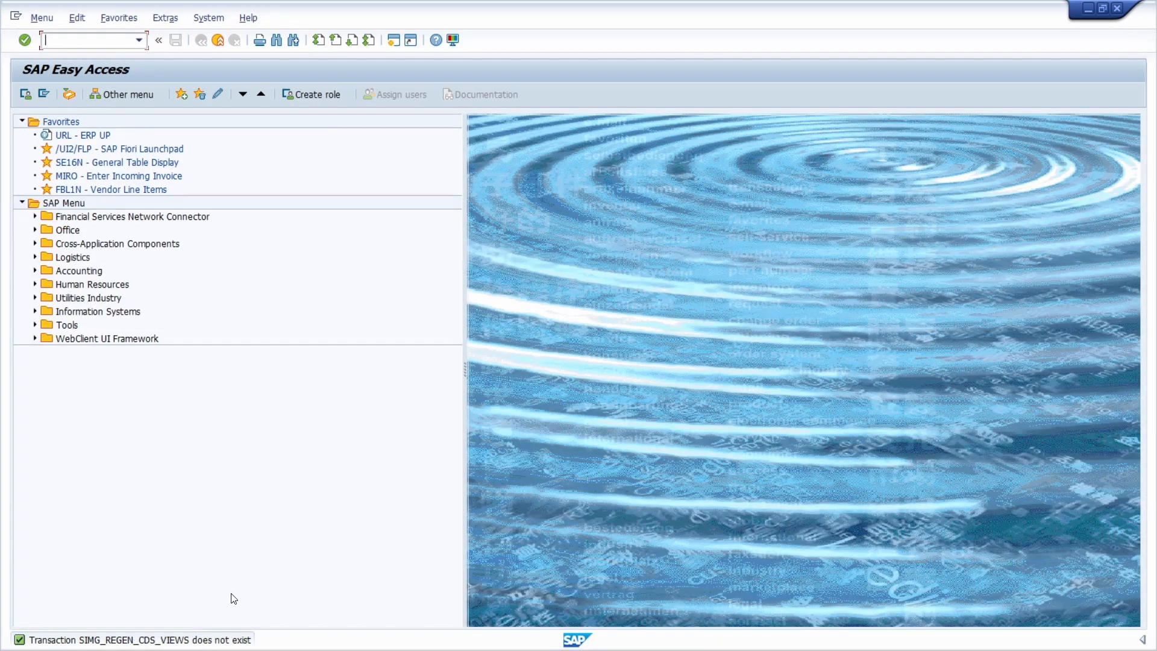
click(1117, 9)
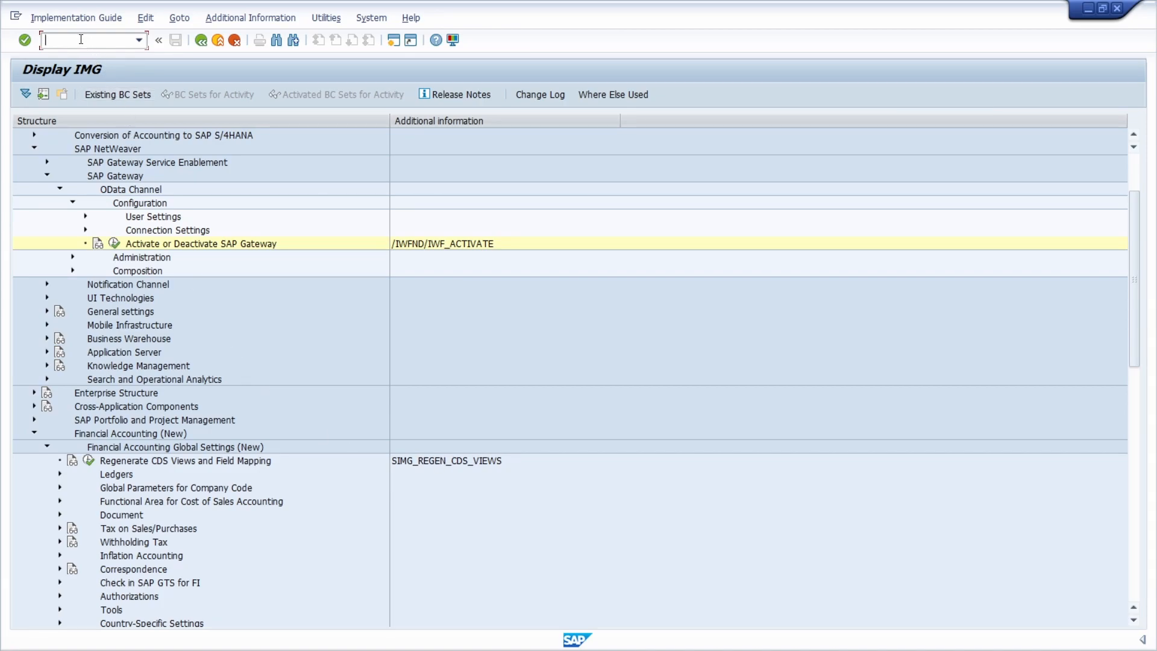
Step: Open the General Table Display in a new session with /ose16n and load the IMG activities table CUS_IMGACH
text(/ose16n)
key(Return)
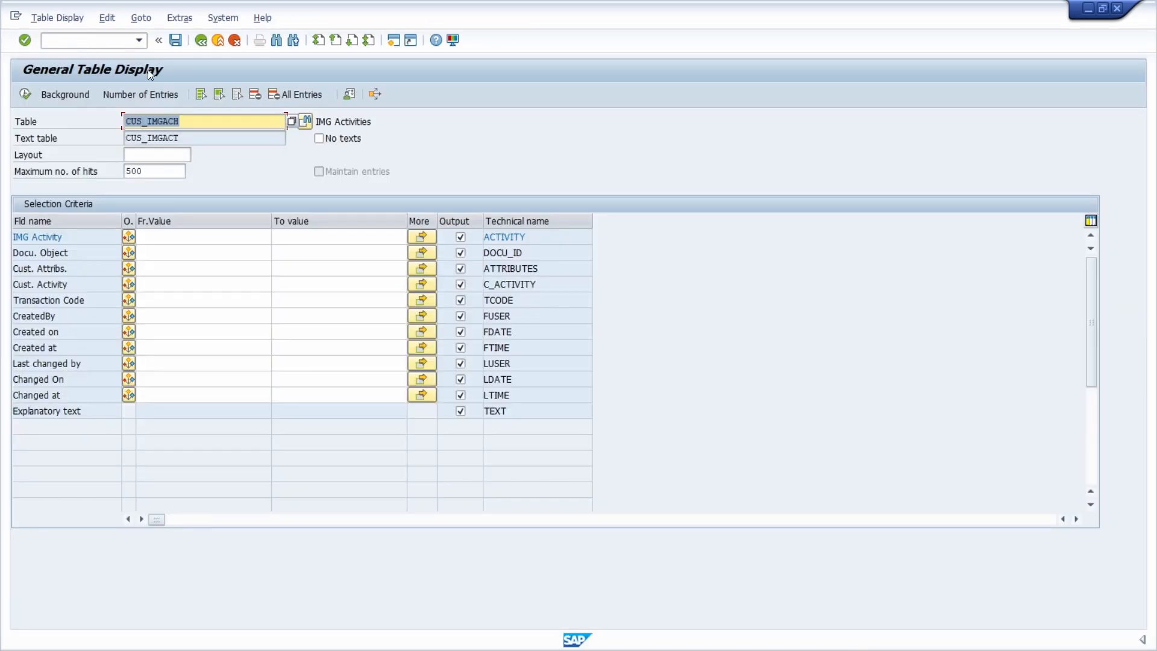
Step: Query the table CUS_IMGACH for the IMG activity SIMG_REGEN_CDS_VIEWS
click(201, 117)
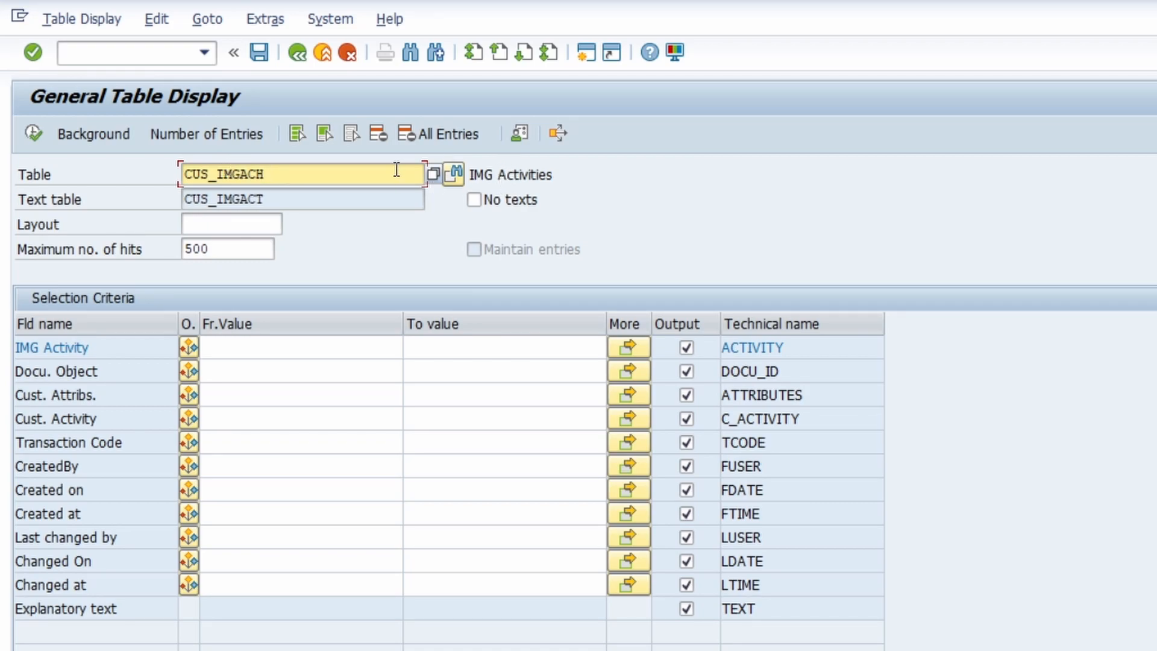
click(244, 346)
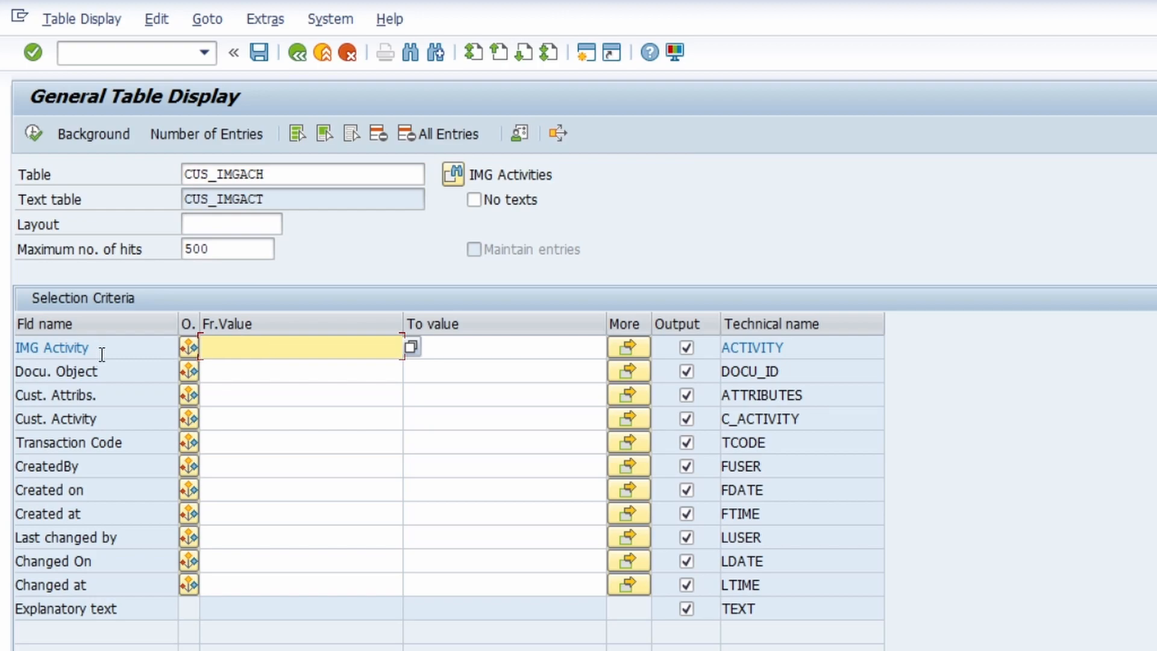
text(SIMG_REGEN_CDS_VIEWS)
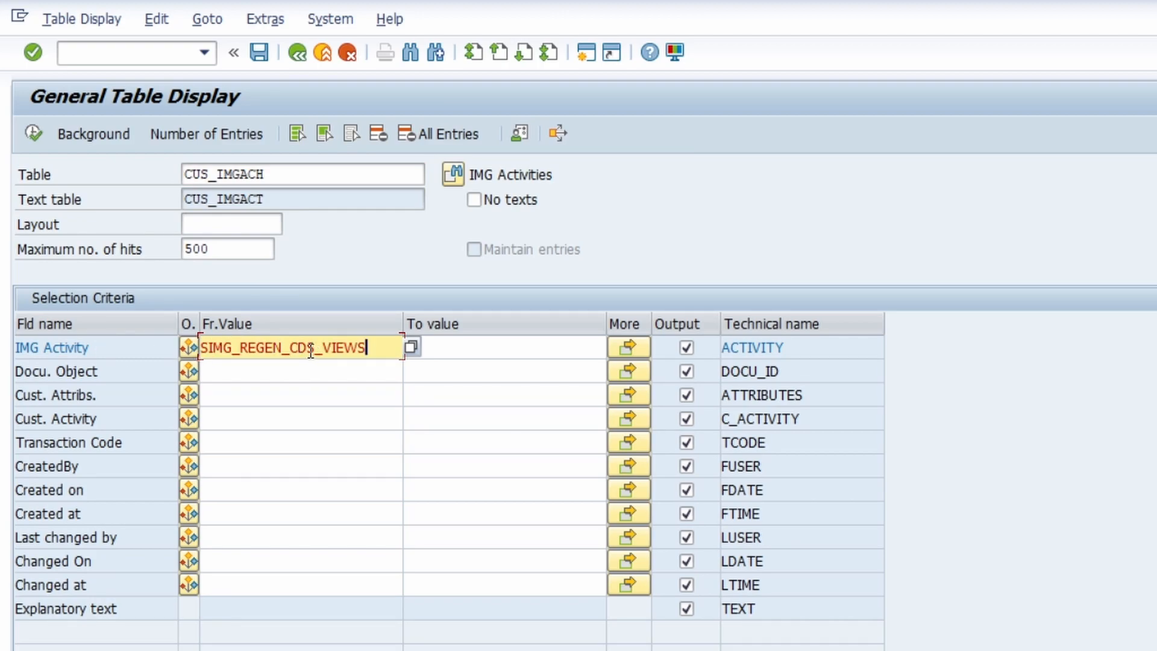
click(35, 133)
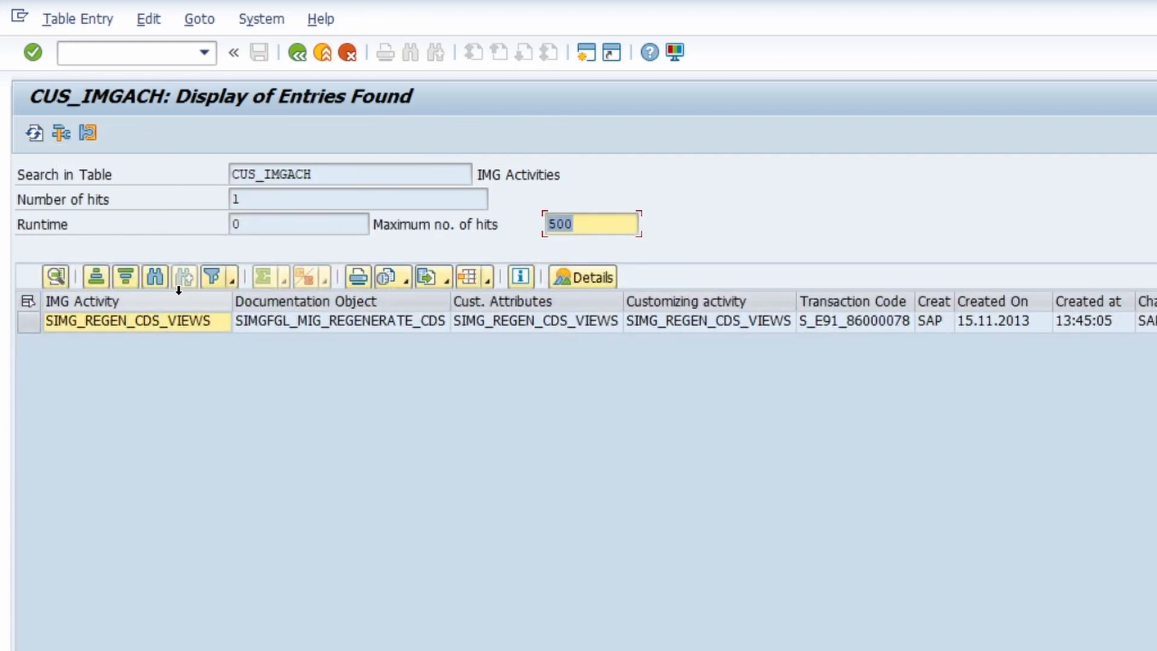
Step: Copy the activity's transaction code and run it in a new session with /oS_E91_86000078
click(873, 322)
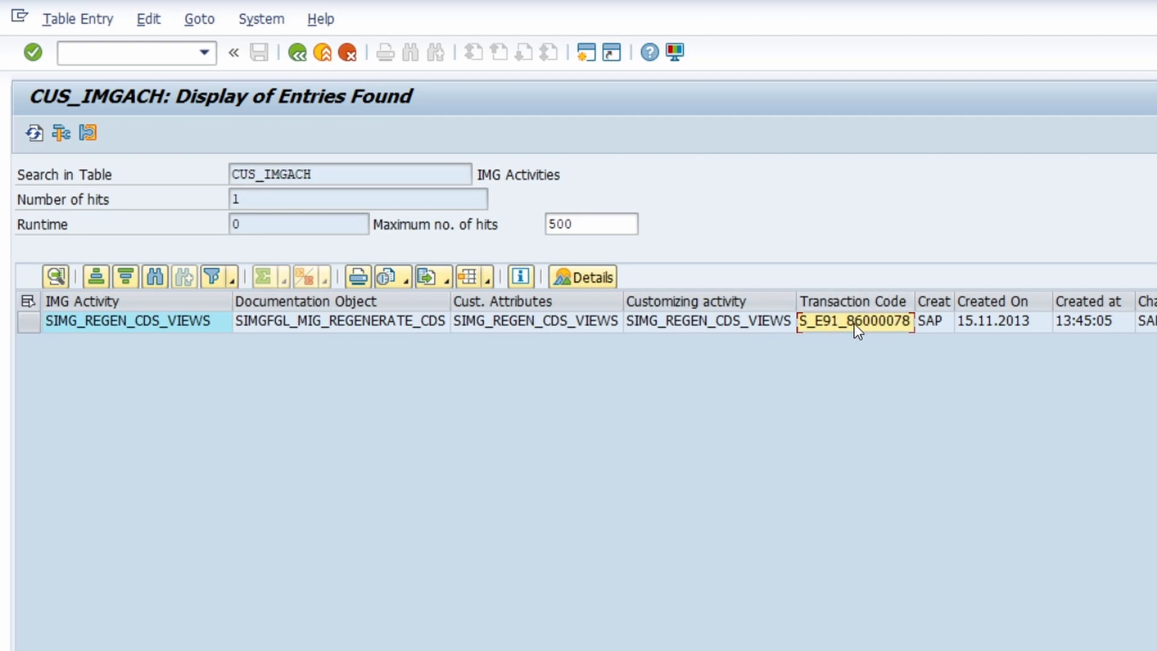
click(859, 328)
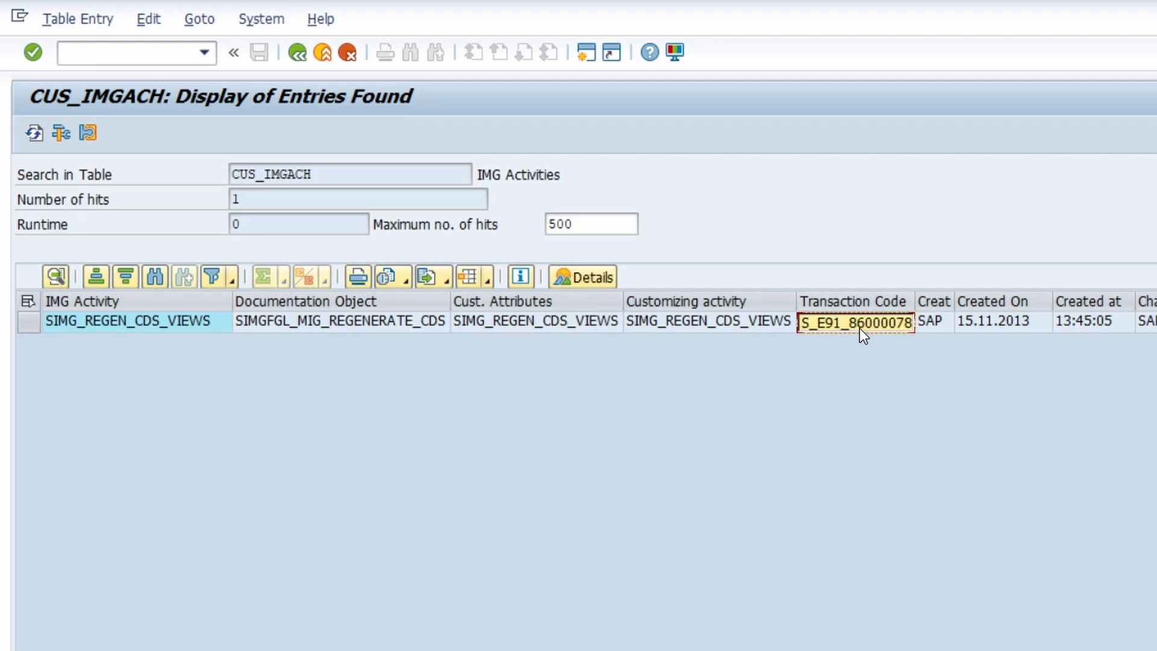
click(147, 57)
text(/o)
text(S_E91_86000078)
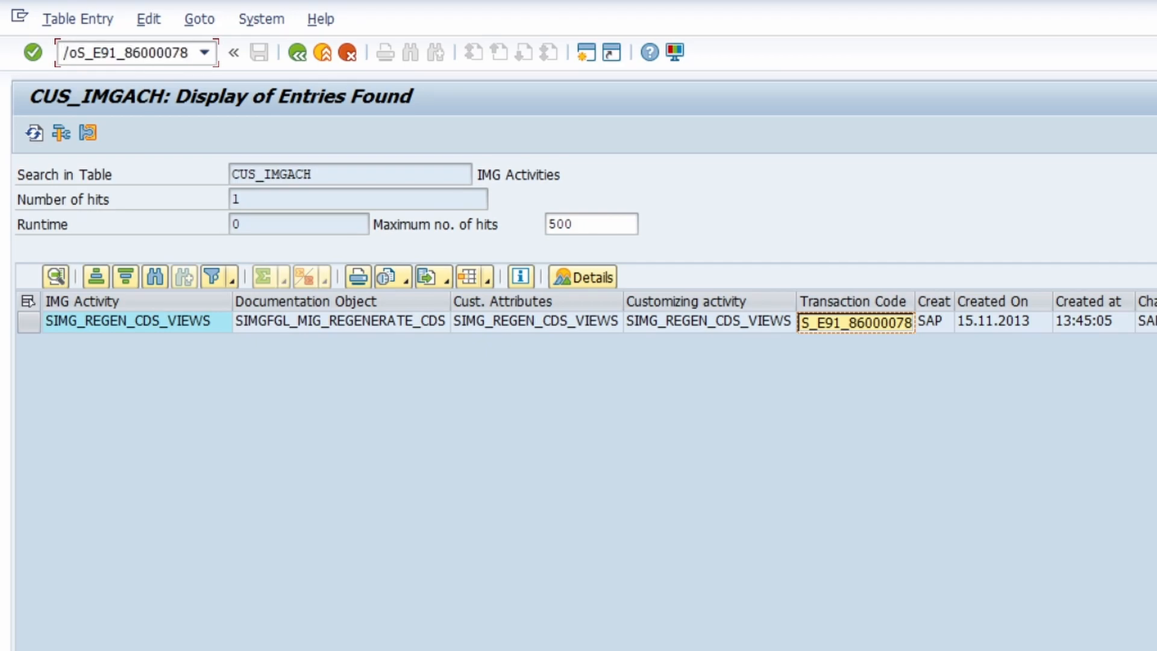
key(Return)
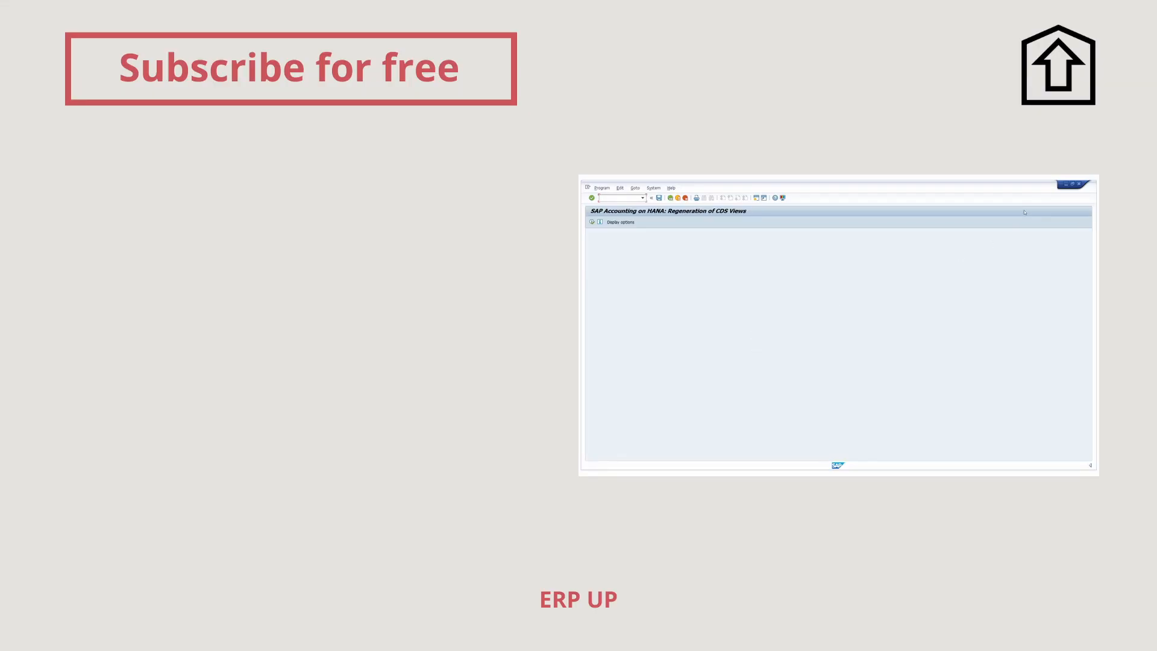
Step: Close the CDS view regeneration and table display sessions to return to the IMG
click(1079, 184)
click(786, 338)
click(1079, 184)
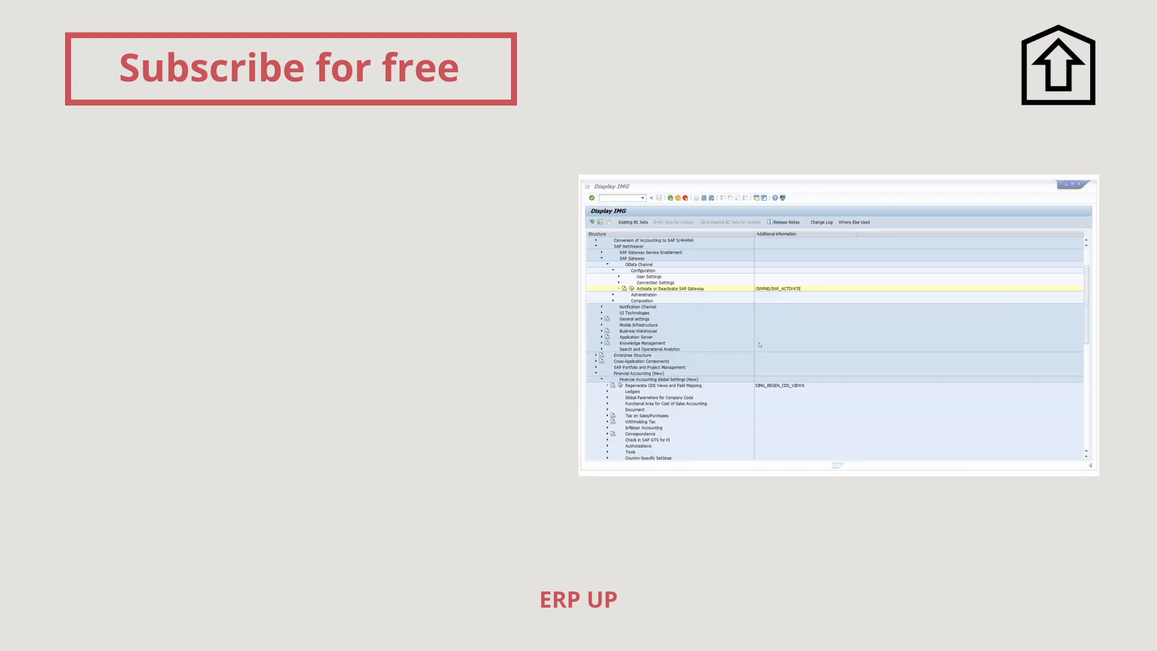